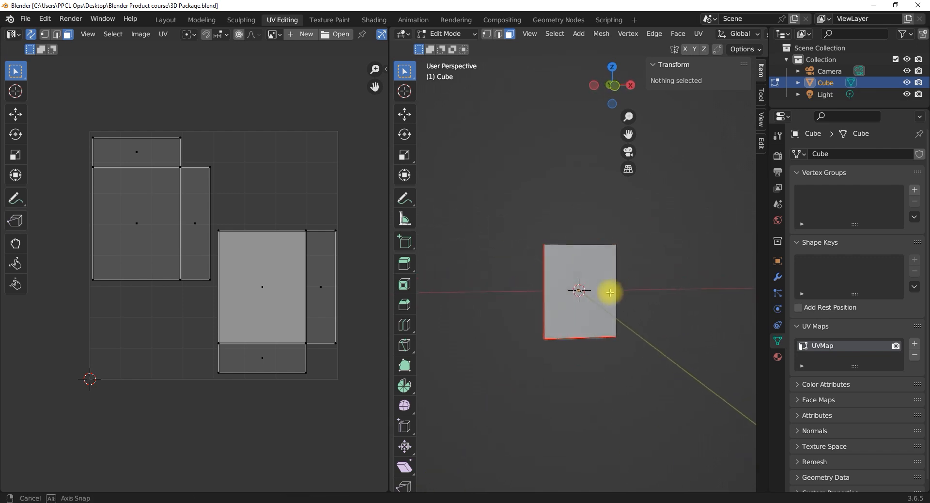
- Switch to the Texture Paint workspace to work on the box model's front face
{"action": "left_click", "coordinate": [608, 90]}
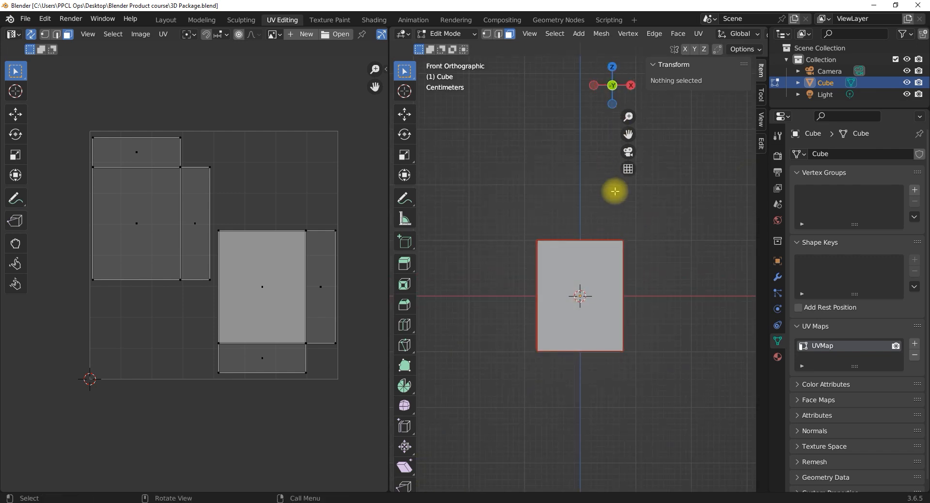
{"action": "middle_click_drag", "start_coordinate": [643, 321], "coordinate": [571, 324]}
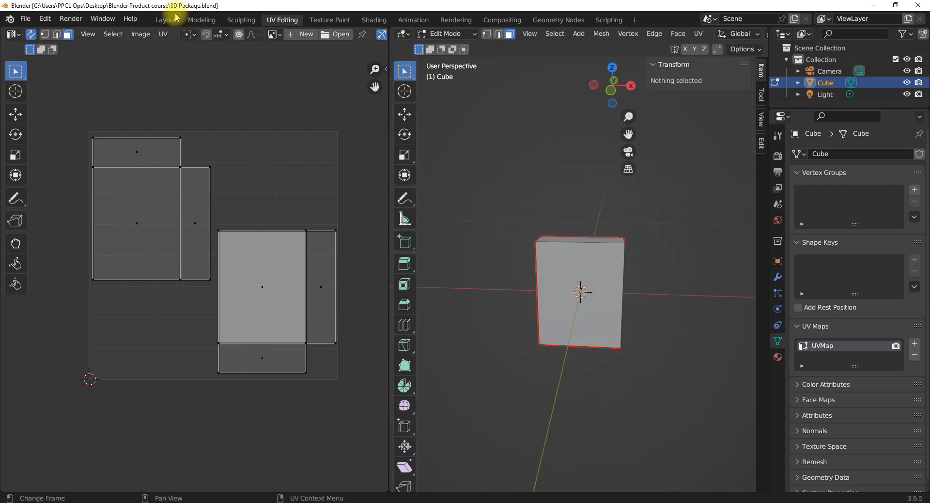
{"action": "left_click", "coordinate": [330, 20]}
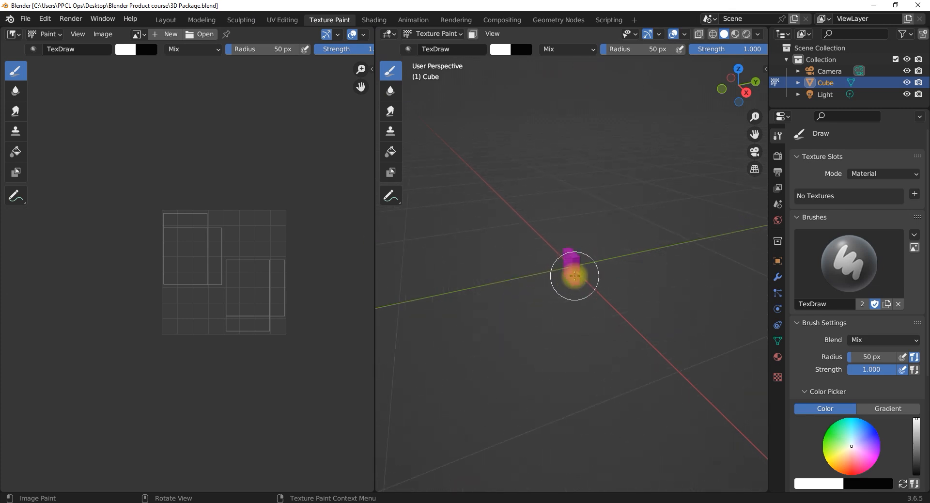
{"action": "middle_click_drag", "start_coordinate": [572, 276], "coordinate": [664, 252]}
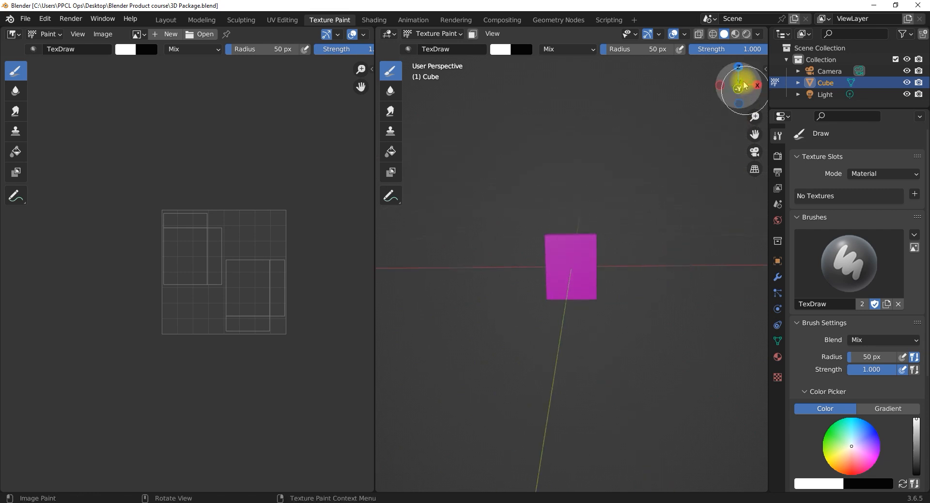
{"action": "left_click", "coordinate": [737, 88]}
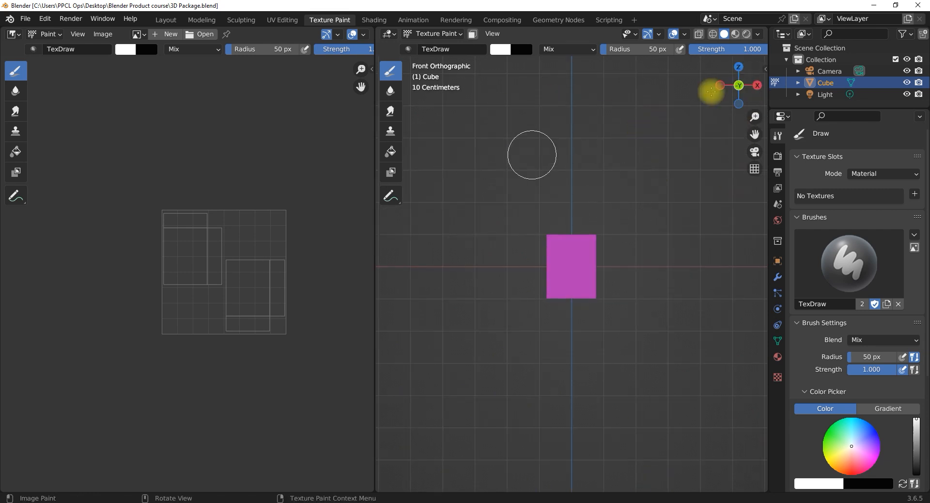
{"action": "mouse_move", "coordinate": [649, 218]}
{"action": "middle_mouse_down"}
{"action": "mouse_move", "coordinate": [579, 268]}
{"action": "mouse_move", "coordinate": [594, 276]}
{"action": "mouse_move", "coordinate": [498, 270]}
{"action": "mouse_move", "coordinate": [617, 259]}
{"action": "mouse_move", "coordinate": [540, 266]}
{"action": "mouse_move", "coordinate": [608, 276]}
{"action": "mouse_move", "coordinate": [600, 291]}
{"action": "middle_mouse_up"}
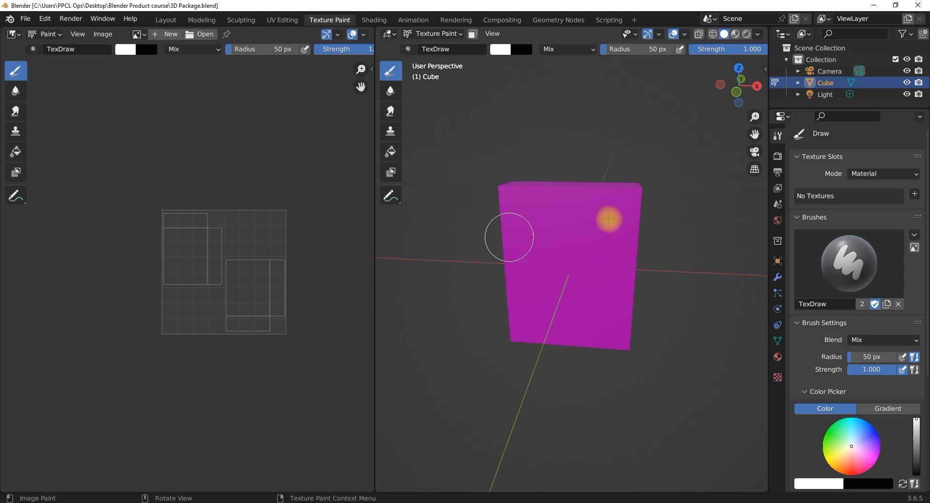
{"action": "middle_click_drag", "start_coordinate": [598, 266], "coordinate": [554, 269]}
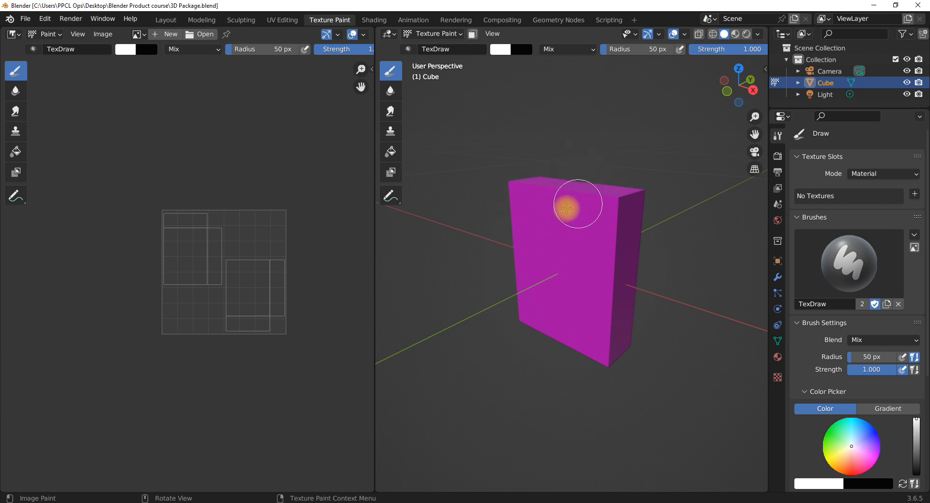
{"action": "mouse_move", "coordinate": [556, 249]}
{"action": "middle_mouse_down"}
{"action": "mouse_move", "coordinate": [602, 245]}
{"action": "mouse_move", "coordinate": [600, 181]}
{"action": "mouse_move", "coordinate": [573, 247]}
{"action": "mouse_move", "coordinate": [571, 336]}
{"action": "mouse_move", "coordinate": [595, 264]}
{"action": "mouse_move", "coordinate": [588, 269]}
{"action": "middle_mouse_up"}
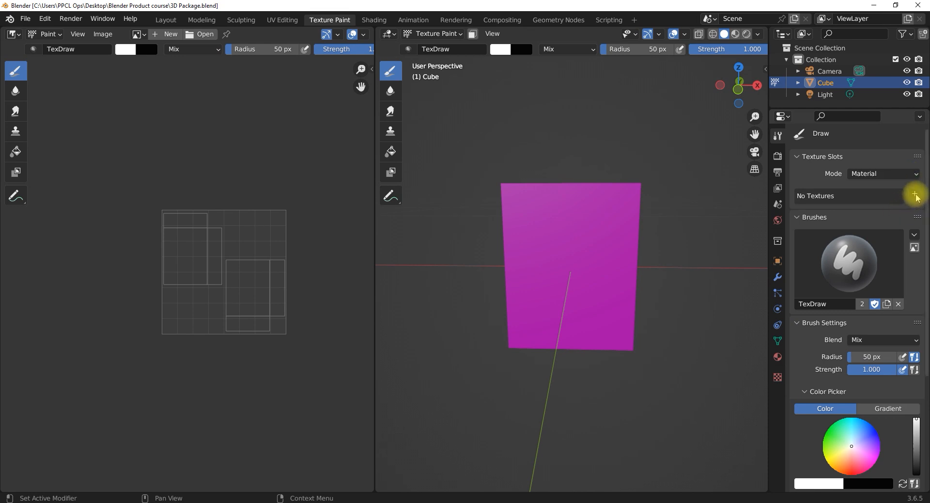
- Add a Base Color paint slot to the box with a 2048 × 2048 px image filled with black
{"action": "left_click", "coordinate": [914, 195]}
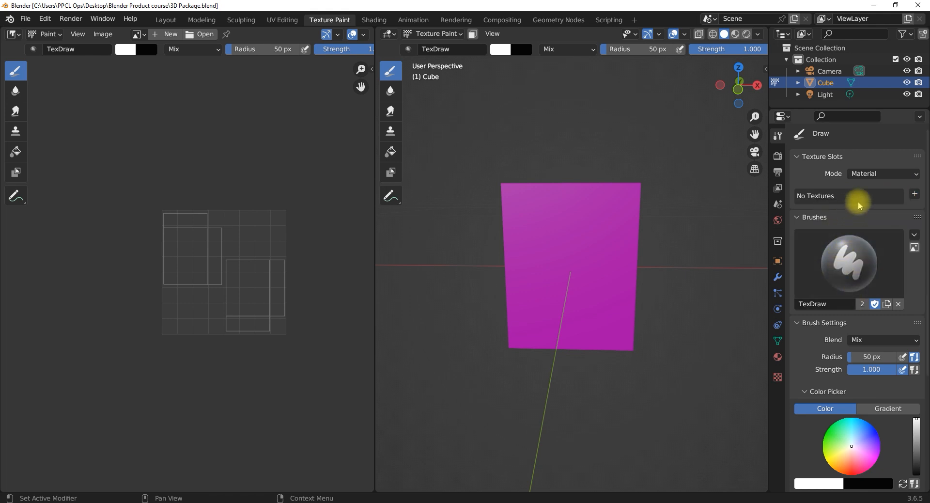
{"action": "left_click", "coordinate": [914, 194]}
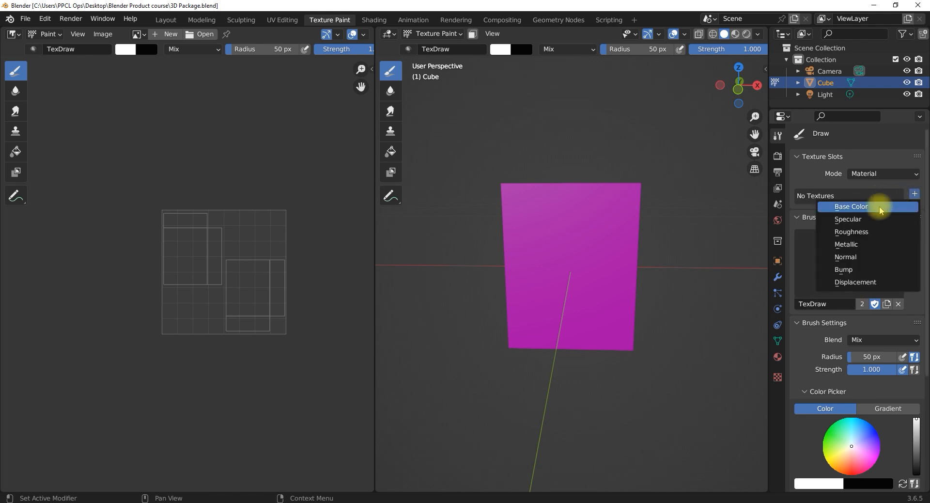
{"action": "left_click", "coordinate": [850, 208]}
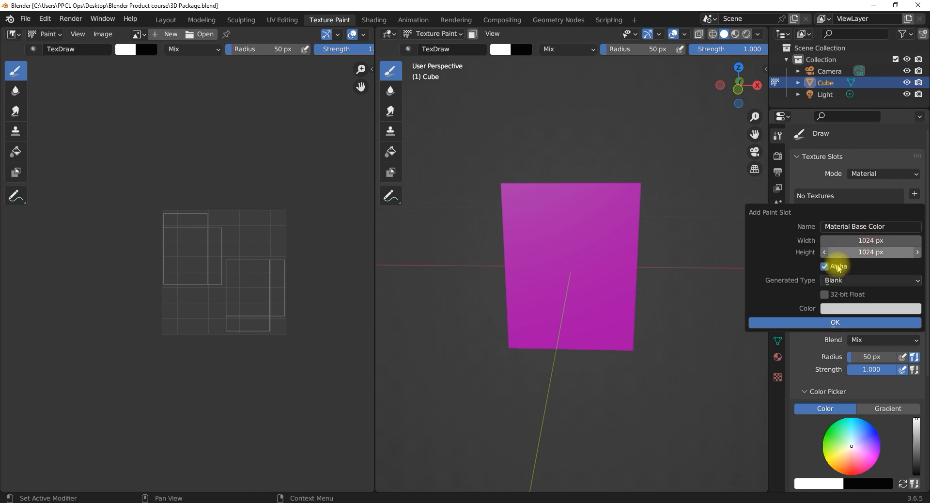
{"action": "left_click_drag", "start_coordinate": [863, 240], "coordinate": [863, 252]}
{"action": "left_click", "coordinate": [861, 239]}
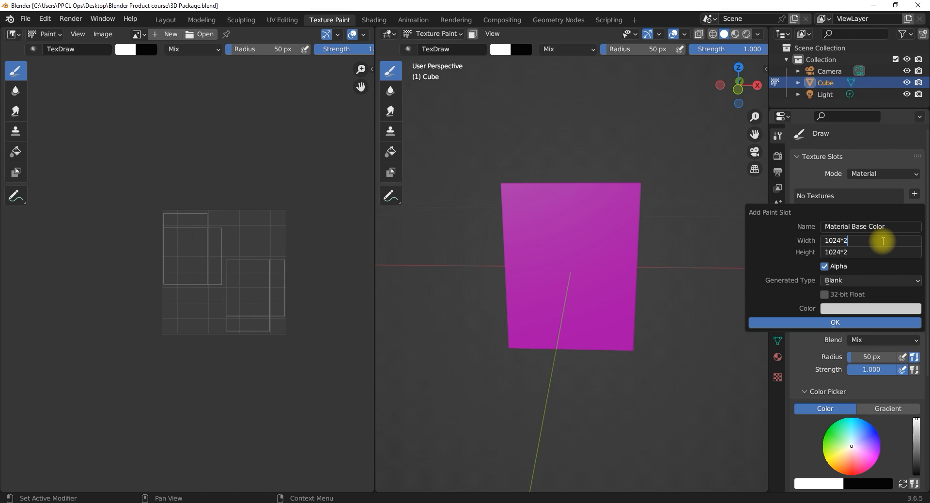
{"action": "key", "text": "Return"}
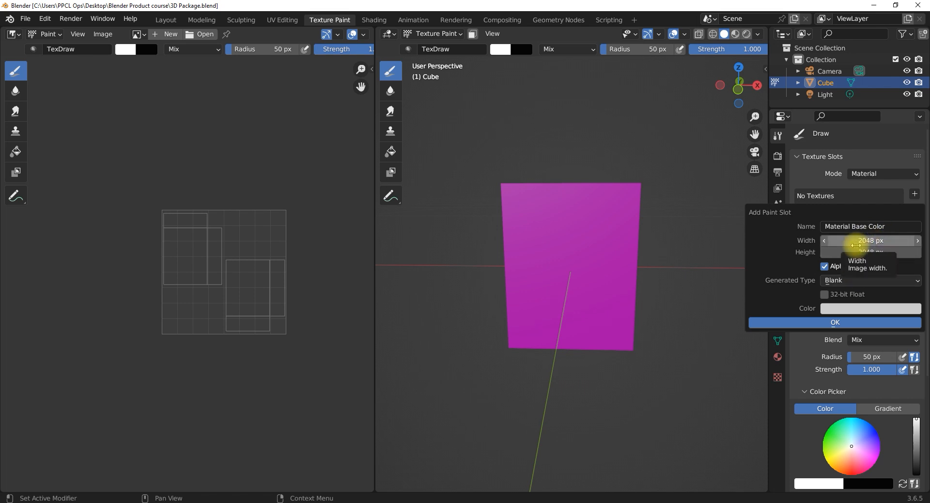
{"action": "left_click", "coordinate": [844, 312]}
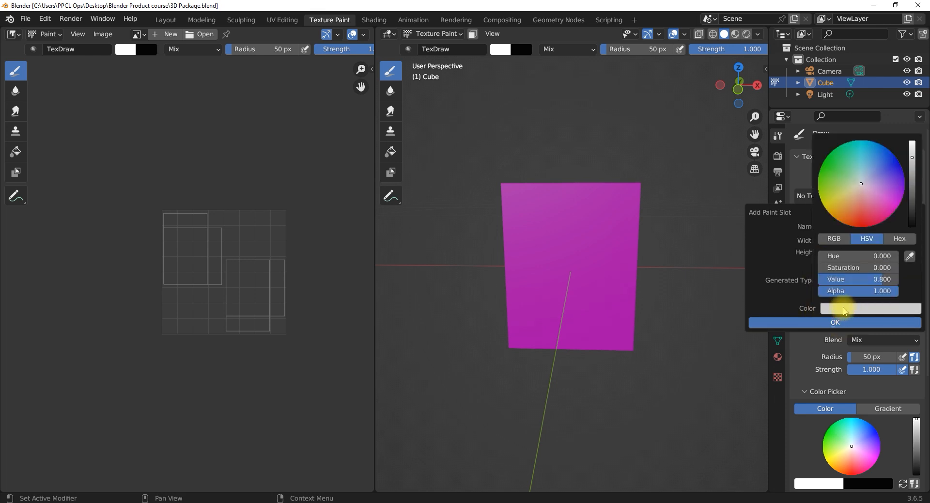
{"action": "left_click_drag", "start_coordinate": [912, 158], "coordinate": [911, 226]}
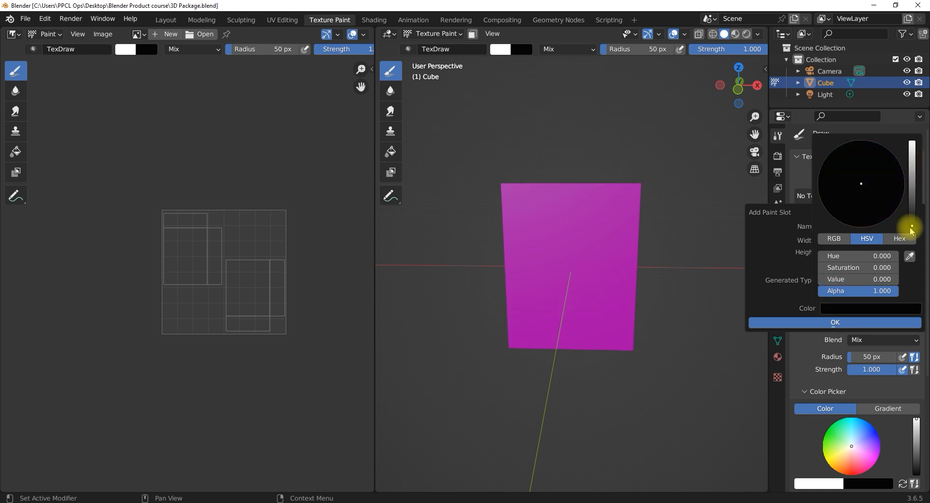
{"action": "left_click", "coordinate": [835, 322]}
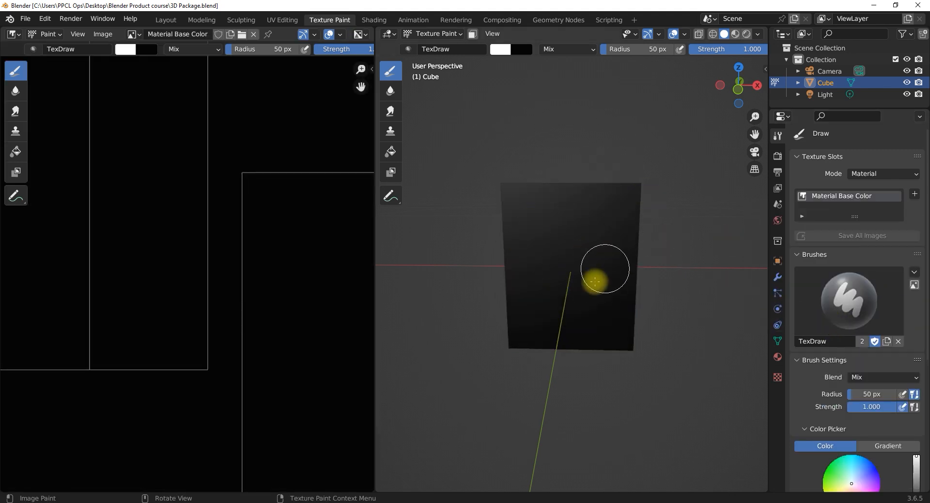
- Paint trial white strokes across the box's front face and onto its adjoining side with the TexDraw brush
{"action": "scroll", "coordinate": [606, 269], "scroll_direction": "down", "scroll_amount": 4}
{"action": "scroll", "coordinate": [217, 255], "scroll_direction": "down", "scroll_amount": 7}
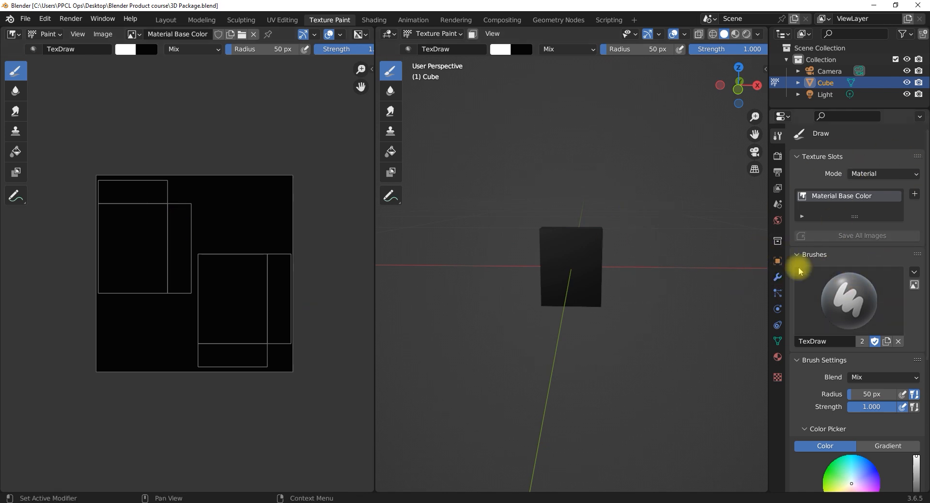
{"action": "scroll", "coordinate": [586, 296], "scroll_direction": "up", "scroll_amount": 4}
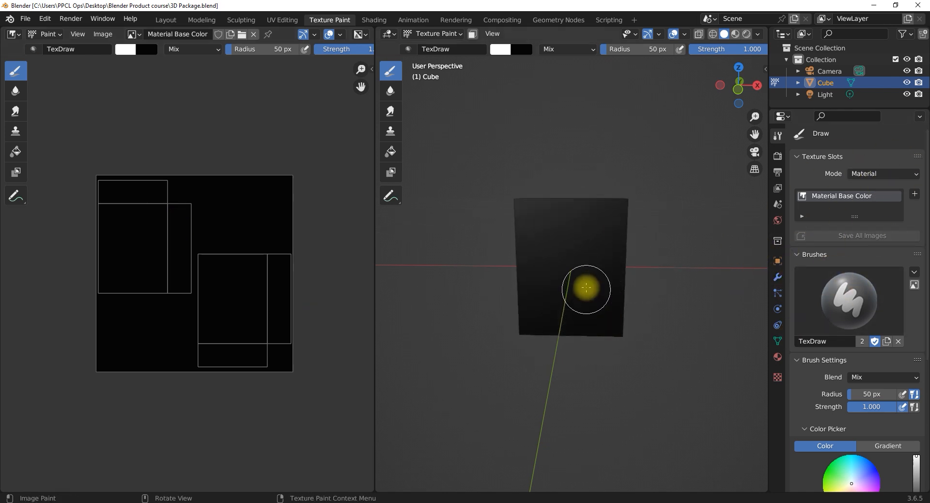
{"action": "left_click_drag", "start_coordinate": [596, 229], "coordinate": [557, 273]}
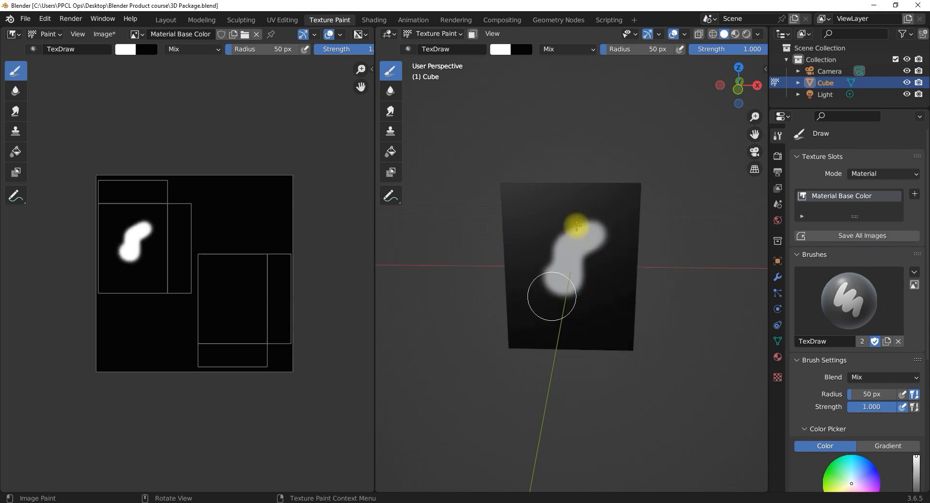
{"action": "mouse_move", "coordinate": [591, 294]}
{"action": "middle_mouse_down"}
{"action": "mouse_move", "coordinate": [500, 276]}
{"action": "mouse_move", "coordinate": [602, 235]}
{"action": "middle_mouse_up"}
{"action": "mouse_move", "coordinate": [602, 235]}
{"action": "left_mouse_down"}
{"action": "mouse_move", "coordinate": [560, 276]}
{"action": "mouse_move", "coordinate": [563, 306]}
{"action": "left_mouse_up"}
{"action": "middle_click_drag", "start_coordinate": [563, 305], "coordinate": [647, 314]}
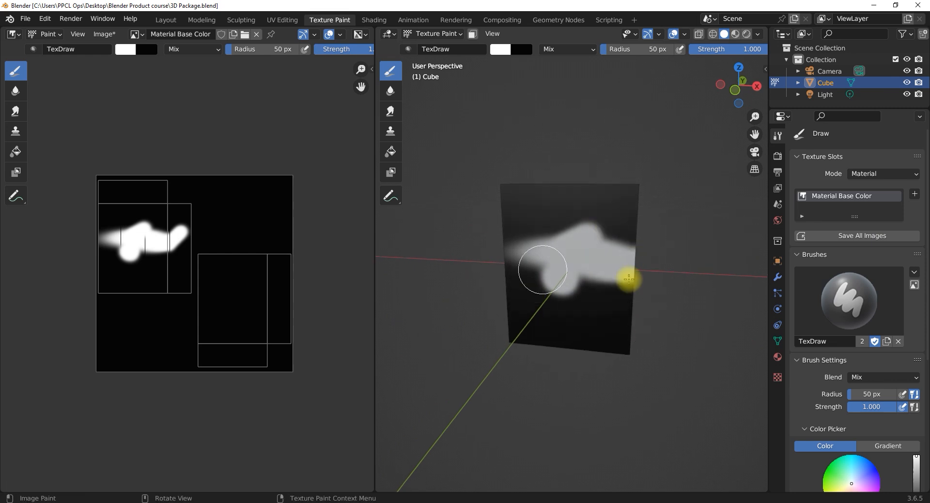
{"action": "mouse_move", "coordinate": [516, 307]}
{"action": "middle_mouse_down"}
{"action": "mouse_move", "coordinate": [560, 297]}
{"action": "mouse_move", "coordinate": [527, 232]}
{"action": "middle_mouse_up"}
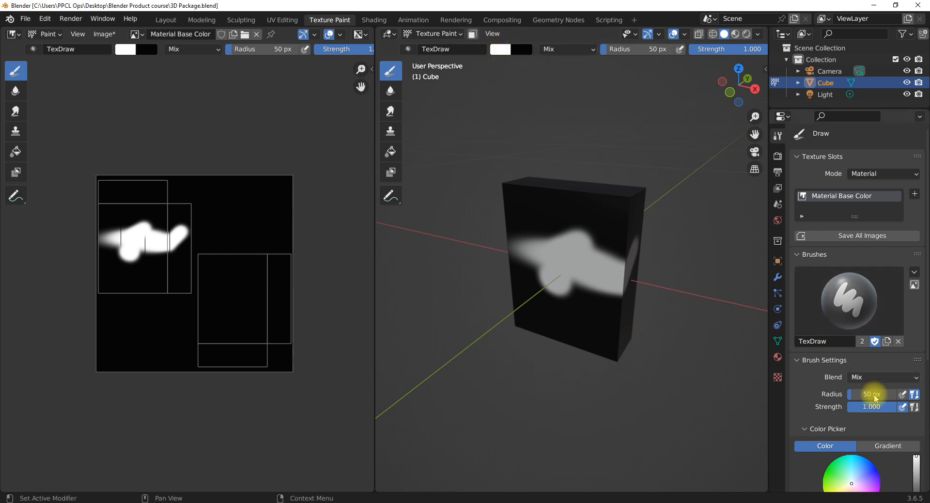
- Set the brush color to black and paint over the white strokes on the box
{"action": "scroll", "coordinate": [872, 388], "scroll_direction": "down", "scroll_amount": 3}
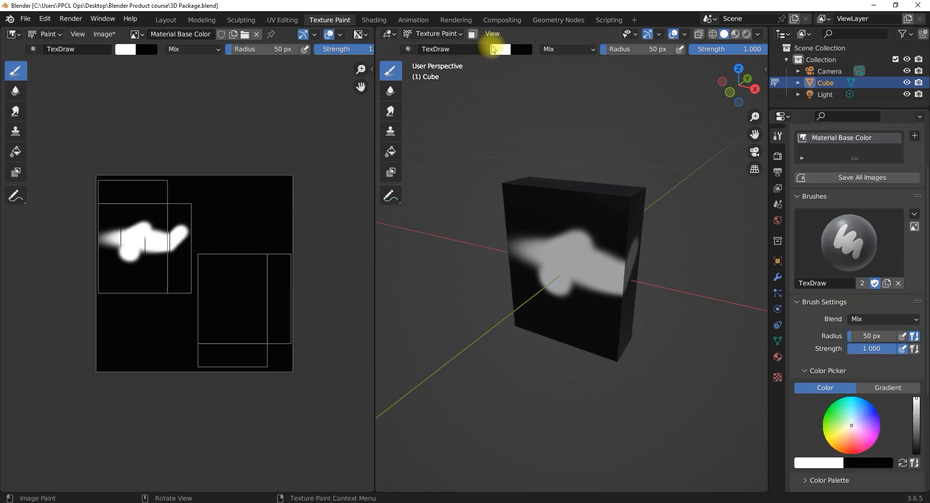
{"action": "left_click", "coordinate": [501, 50]}
{"action": "mouse_move", "coordinate": [589, 119]}
{"action": "left_mouse_down"}
{"action": "mouse_move", "coordinate": [575, 265]}
{"action": "mouse_move", "coordinate": [509, 233]}
{"action": "mouse_move", "coordinate": [556, 249]}
{"action": "mouse_move", "coordinate": [562, 228]}
{"action": "mouse_move", "coordinate": [580, 260]}
{"action": "mouse_move", "coordinate": [557, 337]}
{"action": "mouse_move", "coordinate": [606, 317]}
{"action": "mouse_move", "coordinate": [639, 222]}
{"action": "mouse_move", "coordinate": [610, 302]}
{"action": "left_mouse_up"}
{"action": "mouse_move", "coordinate": [610, 303]}
{"action": "middle_mouse_down"}
{"action": "mouse_move", "coordinate": [536, 297]}
{"action": "mouse_move", "coordinate": [545, 339]}
{"action": "mouse_move", "coordinate": [544, 268]}
{"action": "mouse_move", "coordinate": [618, 246]}
{"action": "mouse_move", "coordinate": [610, 223]}
{"action": "mouse_move", "coordinate": [532, 305]}
{"action": "mouse_move", "coordinate": [590, 247]}
{"action": "mouse_move", "coordinate": [572, 252]}
{"action": "middle_mouse_up"}
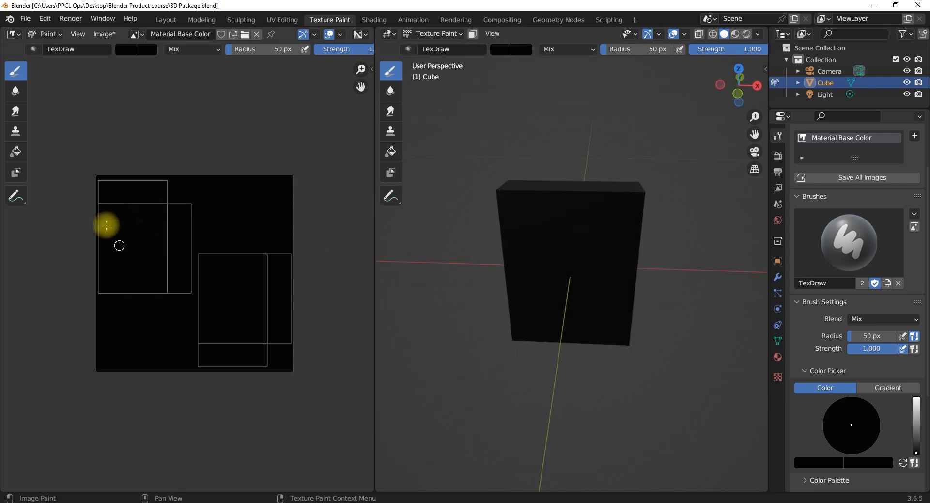
- Set the brush color back to white, try a stroke on the front face's UV area, and undo it
{"action": "left_click", "coordinate": [500, 50]}
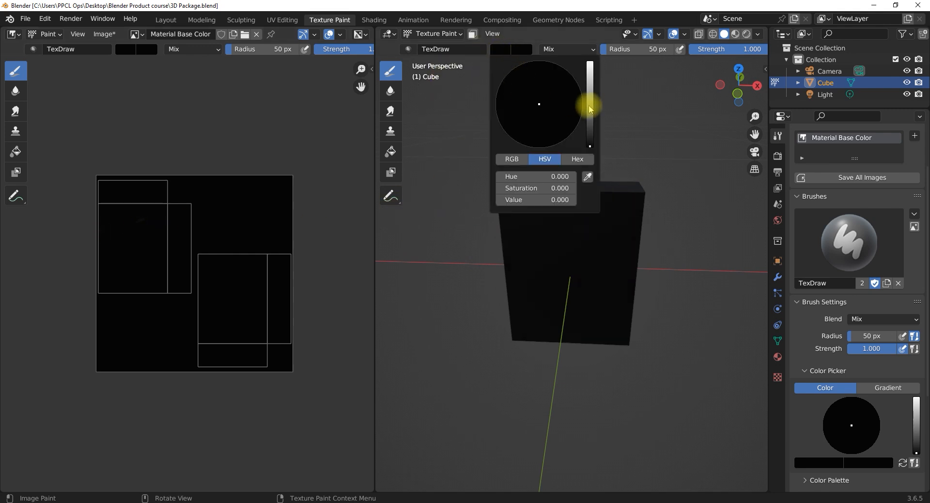
{"action": "left_click_drag", "start_coordinate": [590, 110], "coordinate": [590, 62]}
{"action": "mouse_move", "coordinate": [119, 268]}
{"action": "left_mouse_down"}
{"action": "mouse_move", "coordinate": [144, 237]}
{"action": "mouse_move", "coordinate": [116, 269]}
{"action": "left_mouse_up"}
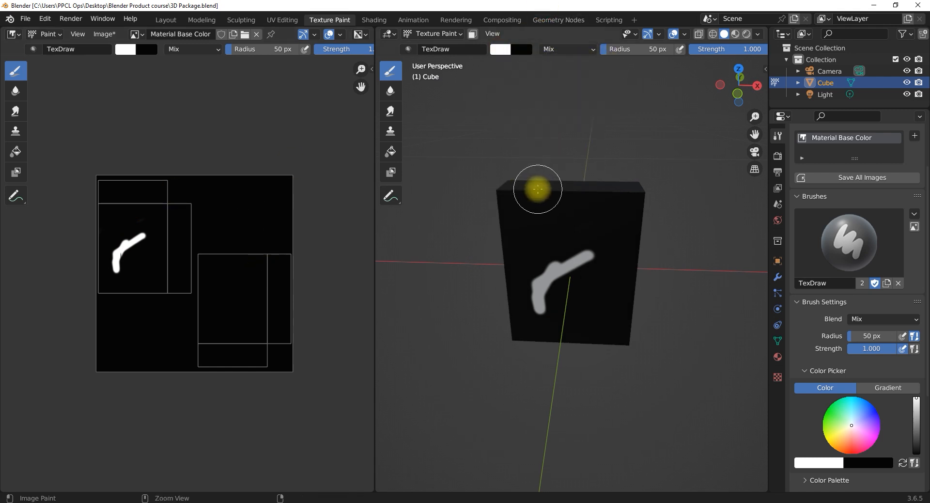
{"action": "key", "text": "ctrl+z"}
- Add a new texture to the TexDraw brush in its texture settings
{"action": "mouse_move", "coordinate": [557, 266]}
{"action": "middle_mouse_down"}
{"action": "mouse_move", "coordinate": [558, 208]}
{"action": "mouse_move", "coordinate": [562, 225]}
{"action": "mouse_move", "coordinate": [571, 221]}
{"action": "middle_mouse_up"}
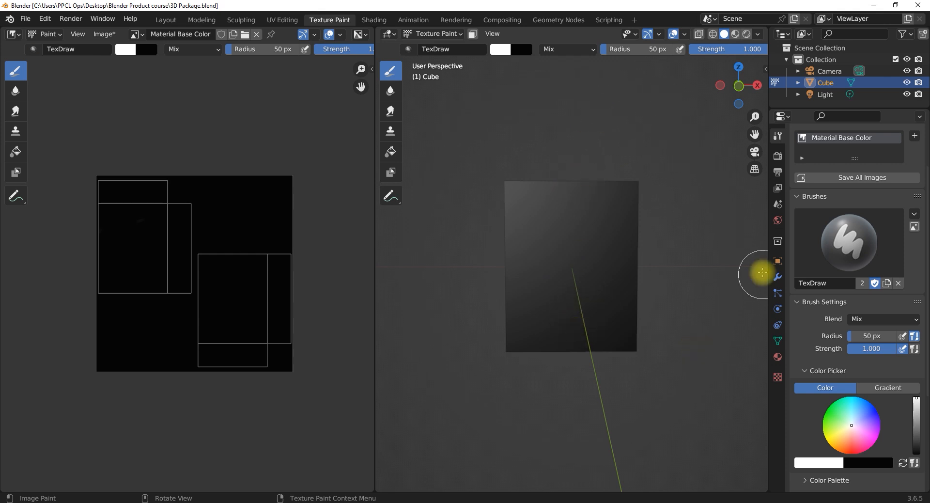
{"action": "scroll", "coordinate": [807, 327], "scroll_direction": "down", "scroll_amount": 5}
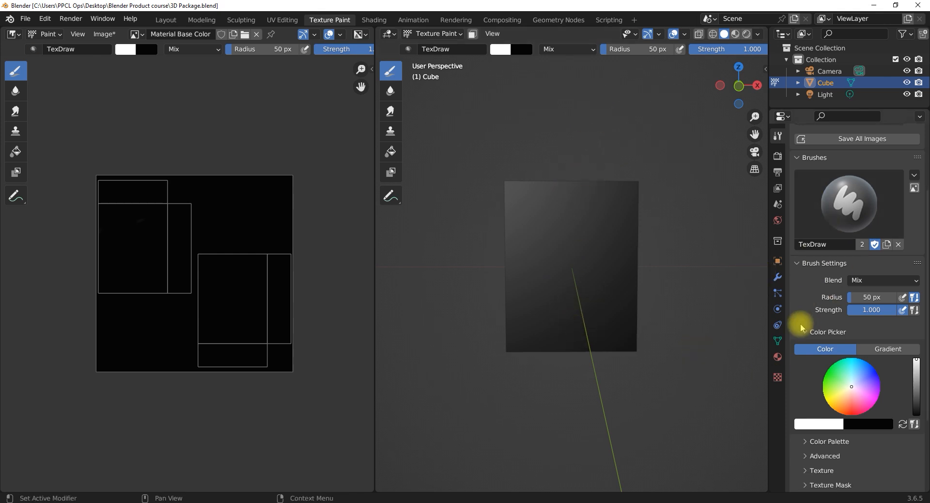
{"action": "scroll", "coordinate": [824, 269], "scroll_direction": "up", "scroll_amount": 5}
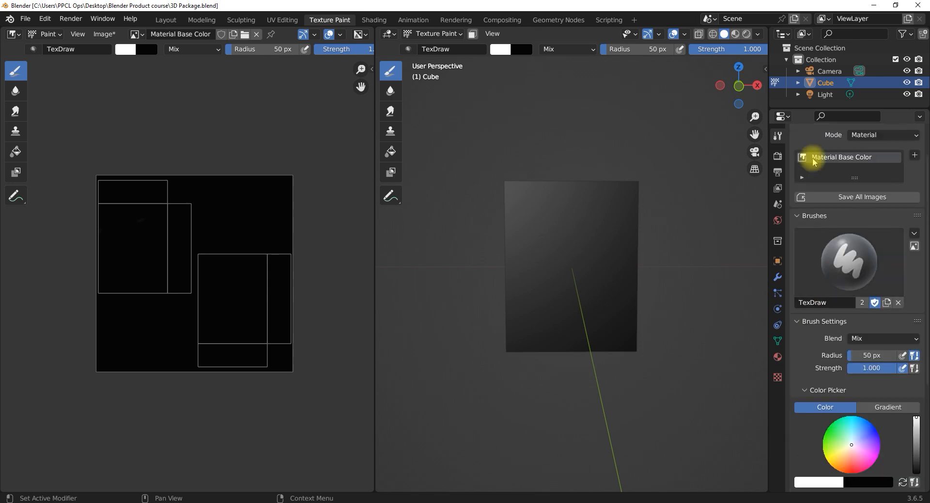
{"action": "scroll", "coordinate": [811, 339], "scroll_direction": "down", "scroll_amount": 7}
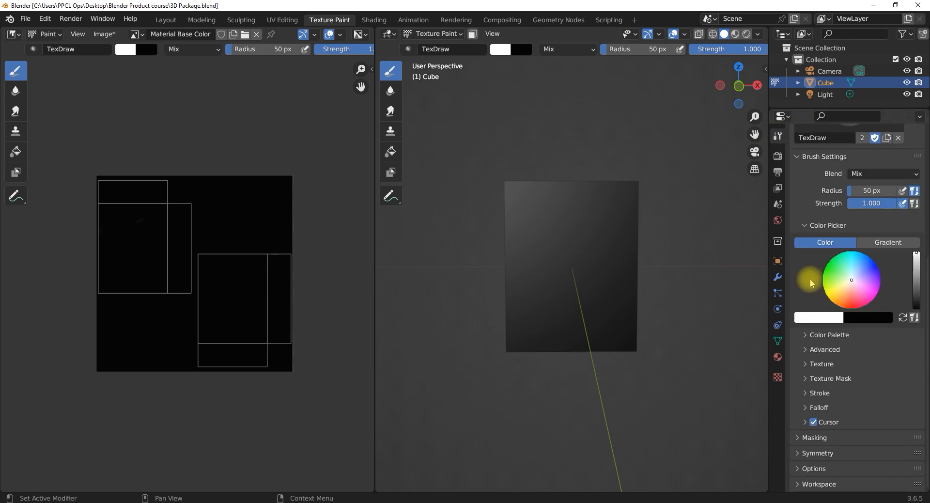
{"action": "left_click", "coordinate": [807, 364]}
{"action": "scroll", "coordinate": [864, 400], "scroll_direction": "down", "scroll_amount": 3}
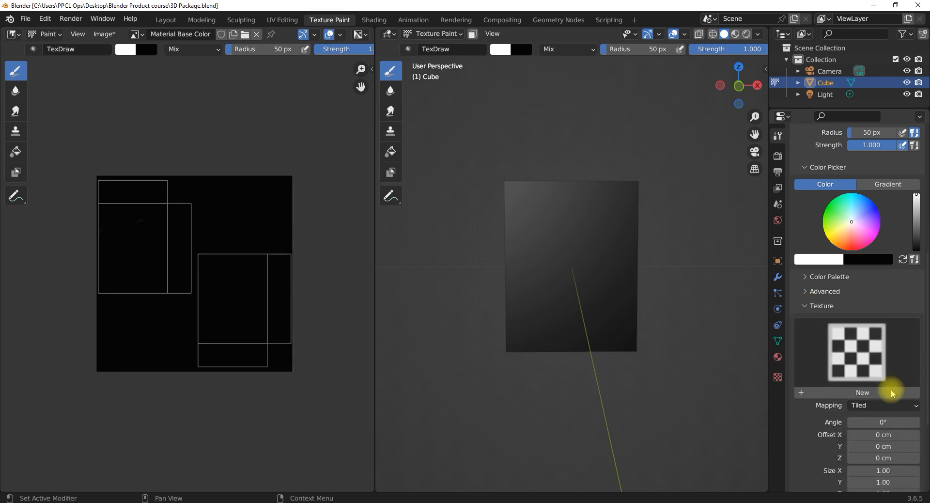
{"action": "left_click", "coordinate": [864, 393]}
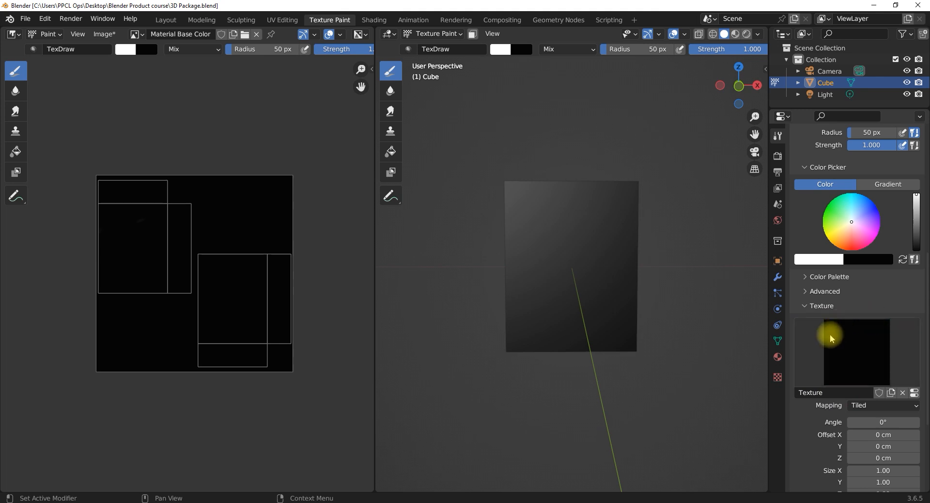
- Load the cereal box image 712SHGbc9IL._SX679_.jpg from the Blender Product course folder into the brush texture
{"action": "left_click", "coordinate": [777, 378]}
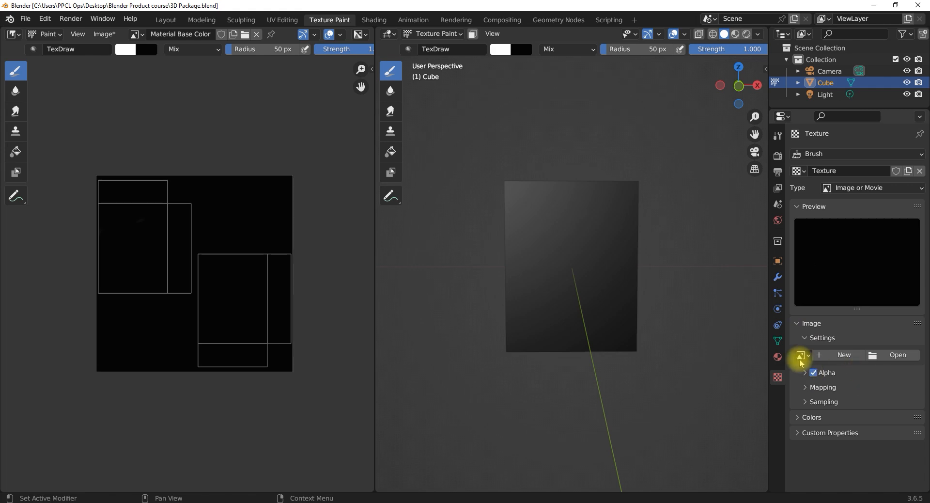
{"action": "left_click", "coordinate": [895, 356]}
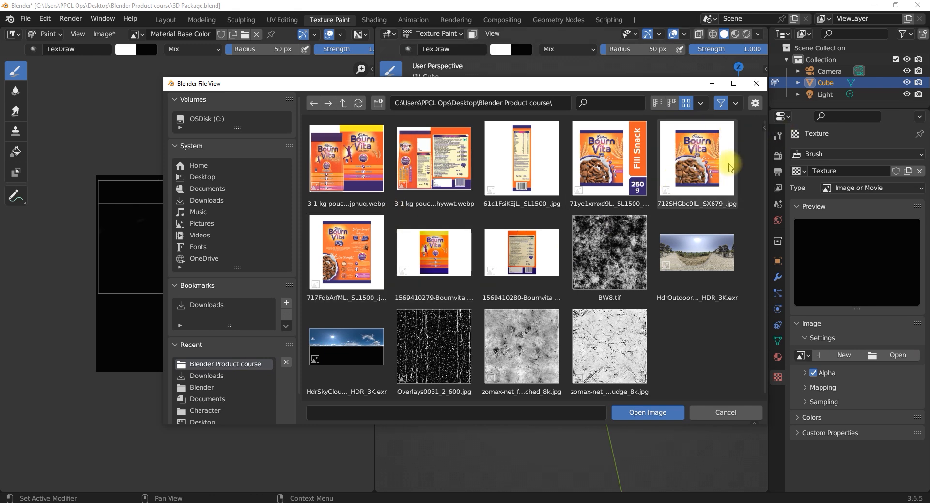
{"action": "left_click", "coordinate": [702, 187]}
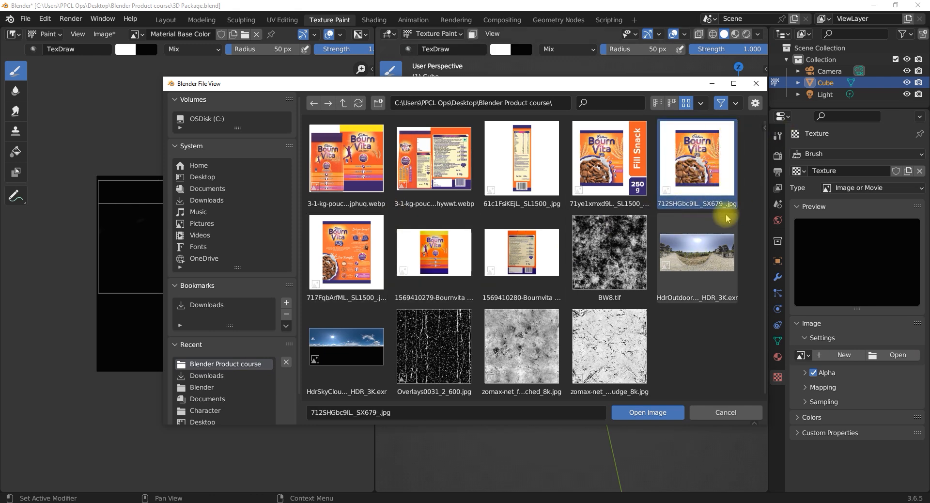
{"action": "left_click", "coordinate": [641, 411]}
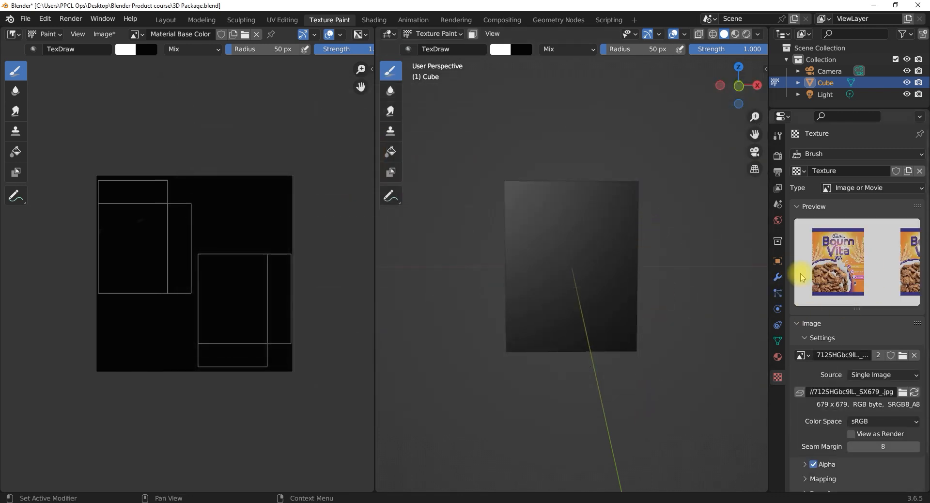
- Check the cereal box texture assigned to the TexDraw brush in the brush's tool settings and its list of available textures
{"action": "left_click", "coordinate": [893, 376]}
{"action": "left_click", "coordinate": [893, 377]}
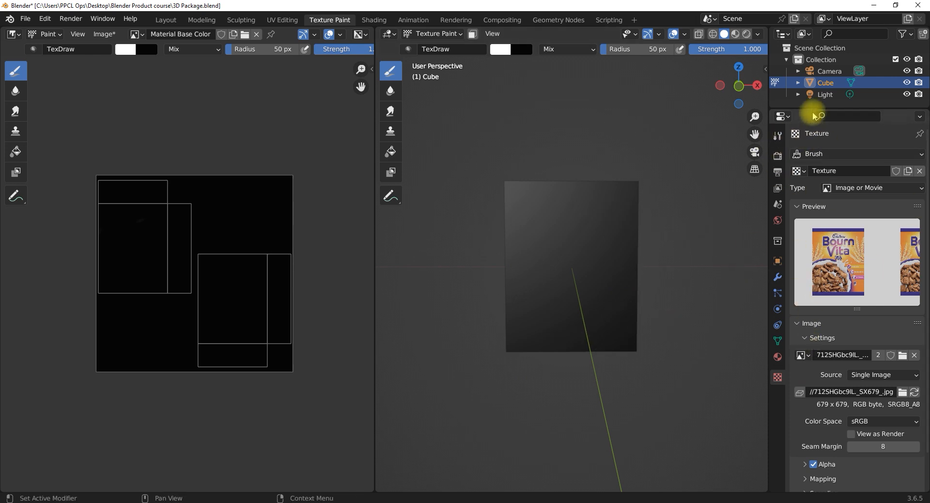
{"action": "left_click", "coordinate": [777, 137]}
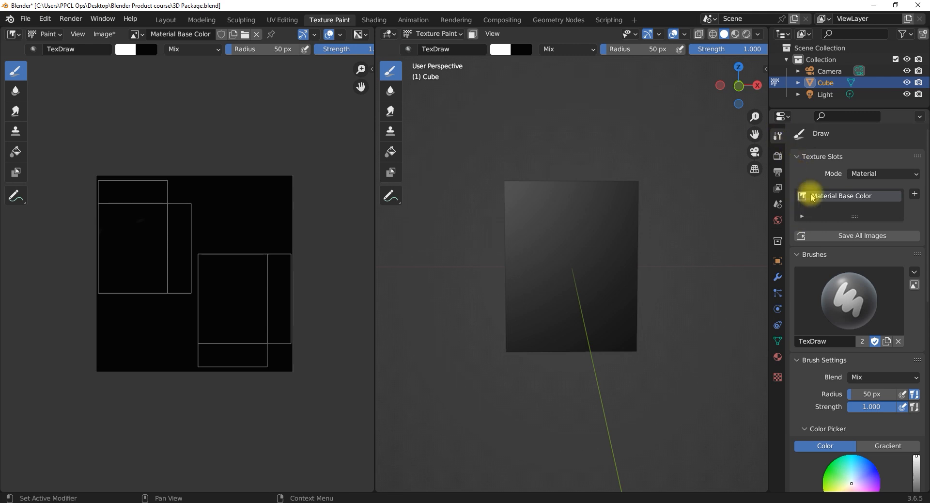
{"action": "scroll", "coordinate": [804, 198], "scroll_direction": "down", "scroll_amount": 5}
{"action": "scroll", "coordinate": [806, 206], "scroll_direction": "down", "scroll_amount": 5}
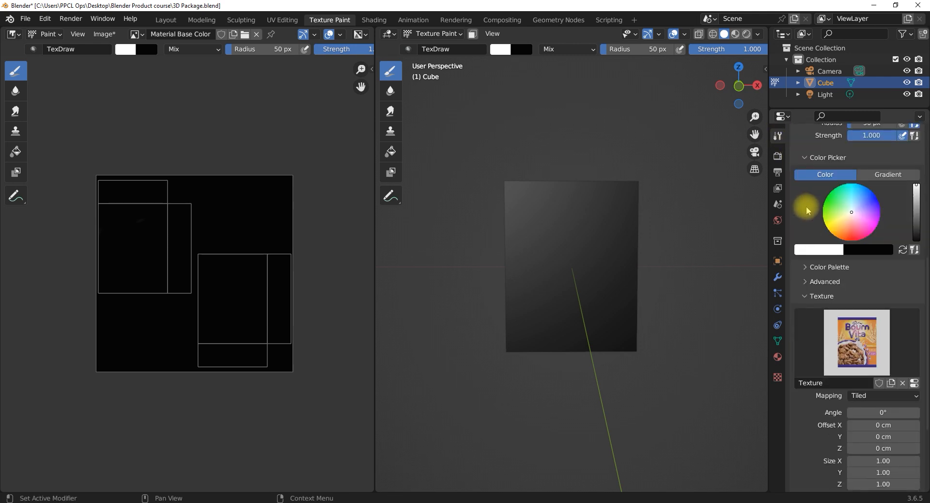
{"action": "scroll", "coordinate": [806, 205], "scroll_direction": "up", "scroll_amount": 4}
{"action": "scroll", "coordinate": [848, 215], "scroll_direction": "down", "scroll_amount": 7}
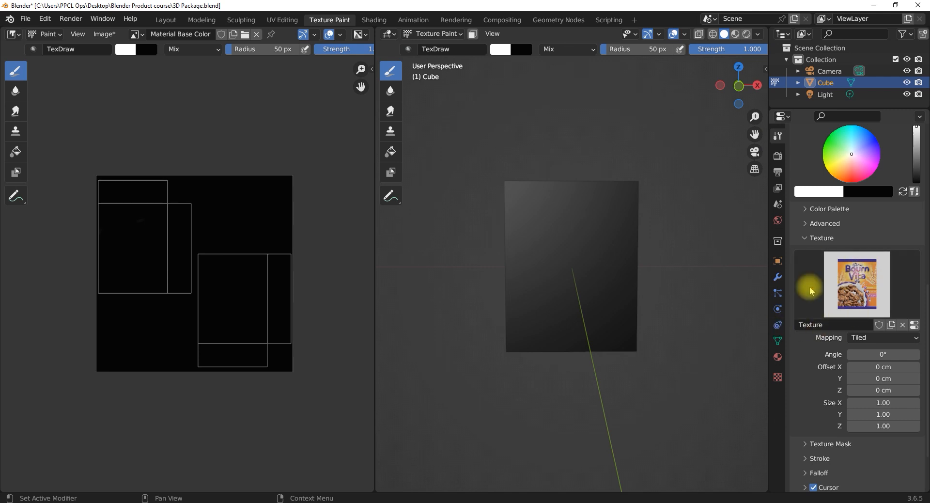
{"action": "left_click", "coordinate": [886, 280]}
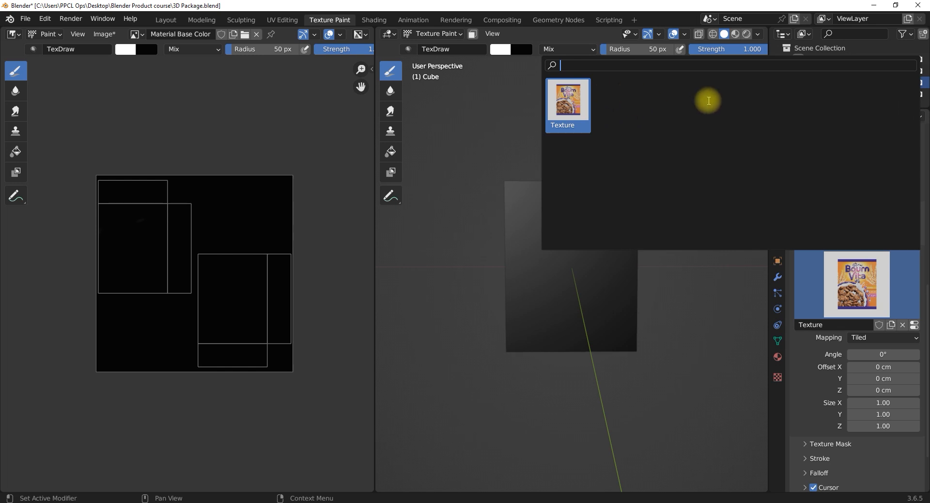
{"action": "left_click", "coordinate": [886, 291]}
{"action": "left_click", "coordinate": [892, 281]}
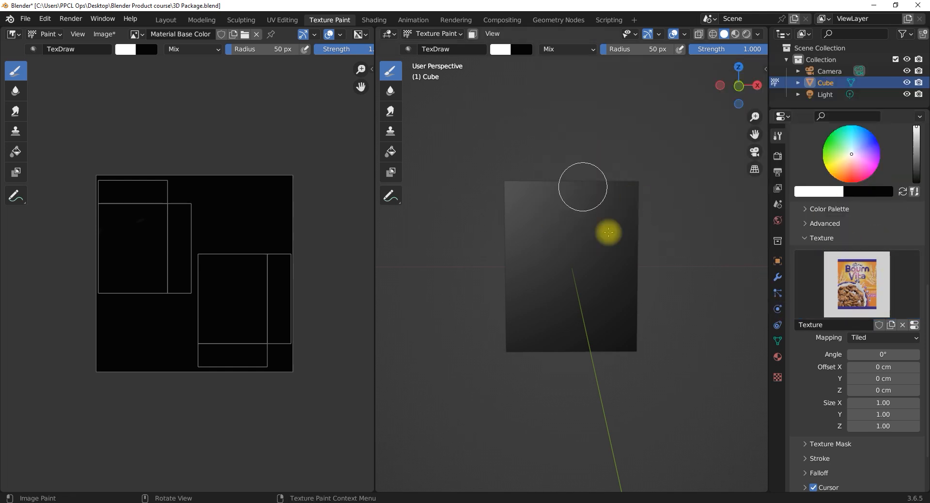
- Try a stroke on the box with tiled mapping, undo it, and set the brush texture's mapping to Stencil
{"action": "mouse_move", "coordinate": [601, 227]}
{"action": "left_mouse_down"}
{"action": "mouse_move", "coordinate": [554, 280]}
{"action": "mouse_move", "coordinate": [577, 234]}
{"action": "mouse_move", "coordinate": [575, 311]}
{"action": "mouse_move", "coordinate": [610, 227]}
{"action": "mouse_move", "coordinate": [602, 208]}
{"action": "mouse_move", "coordinate": [557, 194]}
{"action": "mouse_move", "coordinate": [576, 234]}
{"action": "mouse_move", "coordinate": [551, 269]}
{"action": "mouse_move", "coordinate": [586, 286]}
{"action": "mouse_move", "coordinate": [577, 263]}
{"action": "left_mouse_up"}
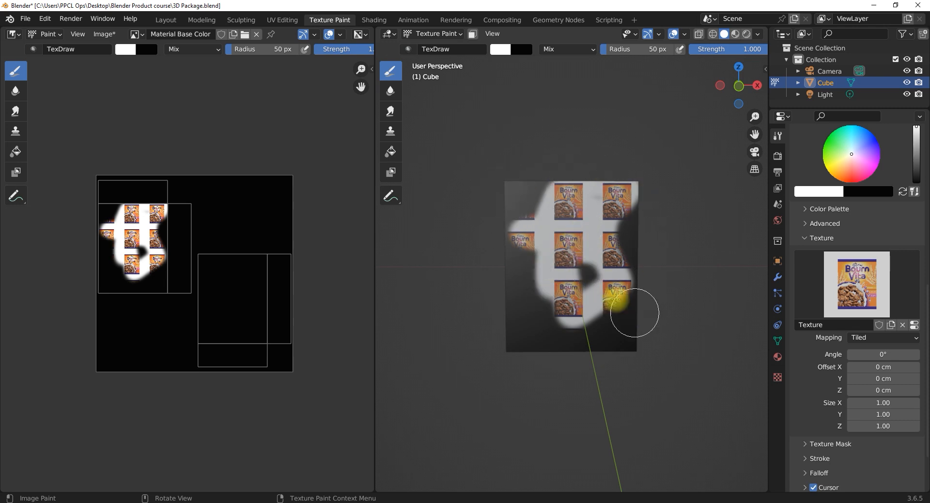
{"action": "key", "text": "ctrl+z"}
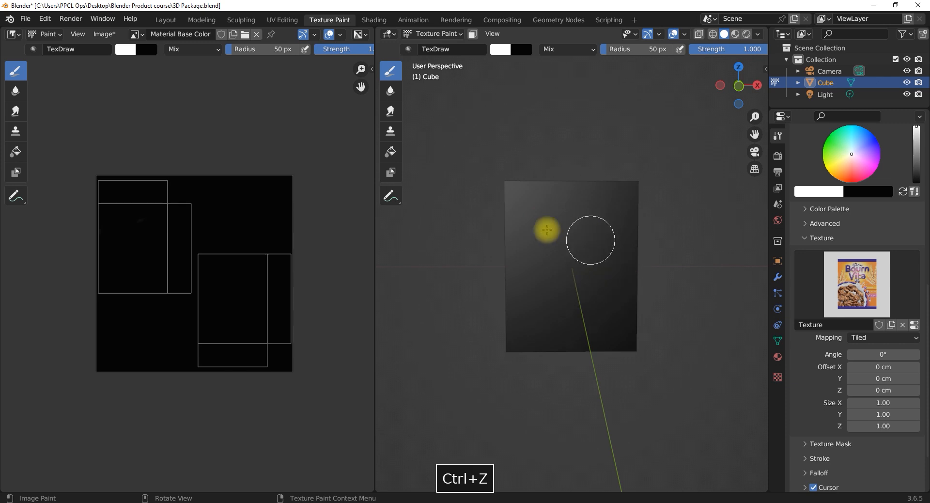
{"action": "left_click", "coordinate": [882, 339]}
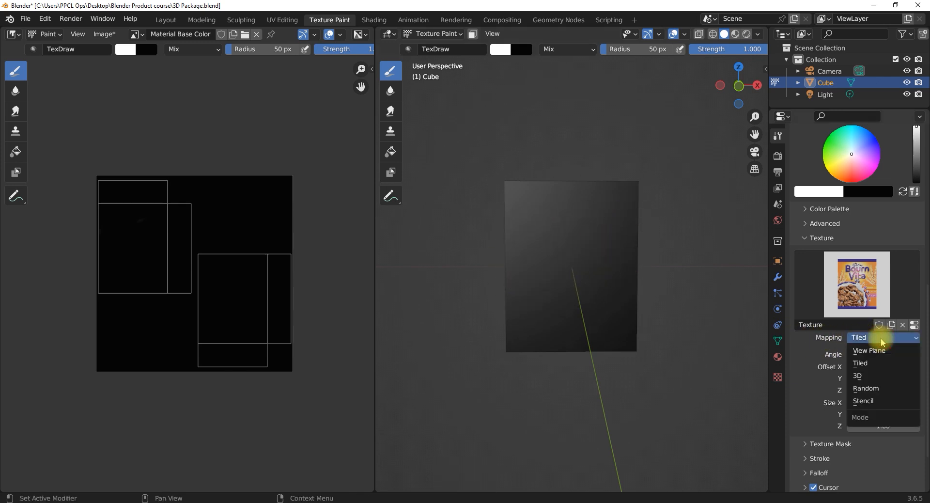
{"action": "left_click", "coordinate": [867, 401]}
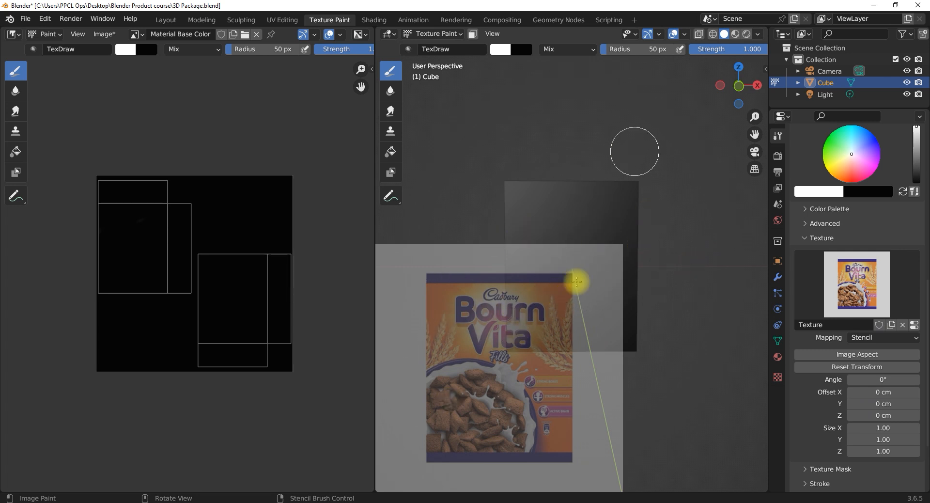
- Move the stencil image over the front of the box and try scaling it down and back up
{"action": "scroll", "coordinate": [615, 189], "scroll_direction": "down", "scroll_amount": 3}
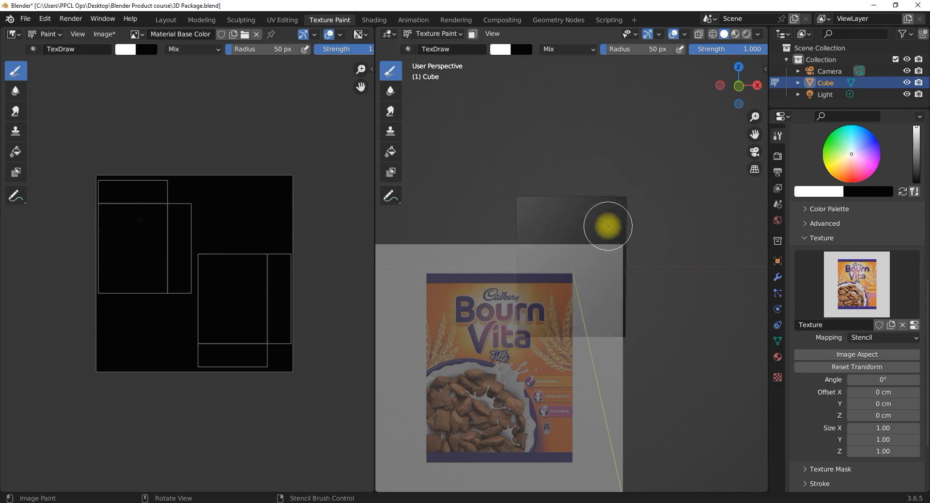
{"action": "scroll", "coordinate": [609, 224], "scroll_direction": "up", "scroll_amount": 3}
{"action": "scroll", "coordinate": [568, 274], "scroll_direction": "down", "scroll_amount": 1}
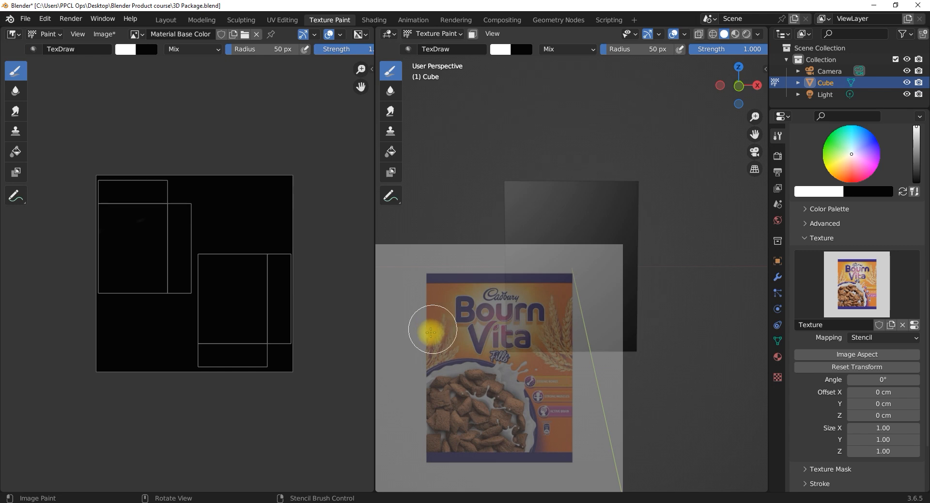
{"action": "mouse_move", "coordinate": [431, 333]}
{"action": "right_mouse_down"}
{"action": "mouse_move", "coordinate": [465, 342]}
{"action": "mouse_move", "coordinate": [531, 244]}
{"action": "mouse_move", "coordinate": [490, 234]}
{"action": "mouse_move", "coordinate": [565, 276]}
{"action": "mouse_move", "coordinate": [460, 223]}
{"action": "mouse_move", "coordinate": [536, 339]}
{"action": "mouse_move", "coordinate": [523, 245]}
{"action": "mouse_move", "coordinate": [497, 230]}
{"action": "right_mouse_up"}
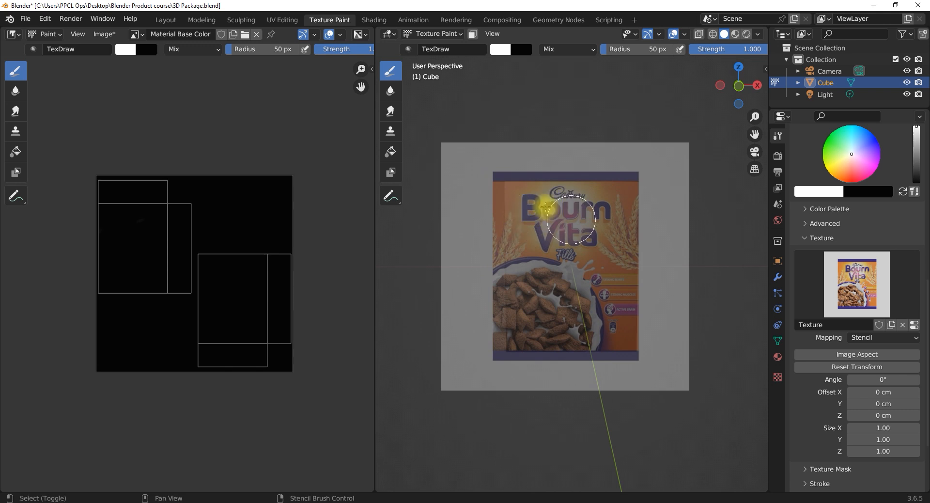
{"action": "mouse_move", "coordinate": [532, 279]}
{"action": "right_mouse_down", "text": "shift"}
{"action": "mouse_move", "coordinate": [562, 282]}
{"action": "mouse_move", "coordinate": [565, 223]}
{"action": "mouse_move", "coordinate": [565, 240]}
{"action": "right_mouse_up", "text": "shift"}
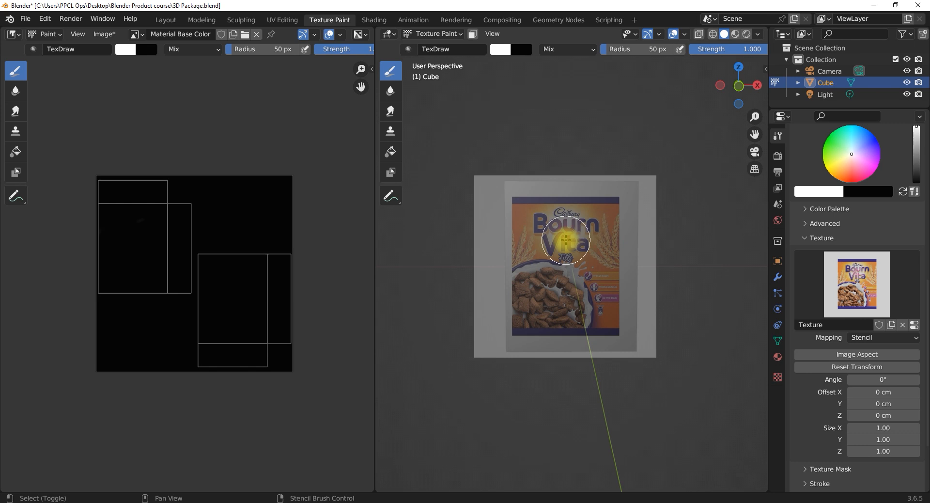
{"action": "mouse_move", "coordinate": [566, 238]}
{"action": "right_mouse_down", "text": "shift"}
{"action": "mouse_move", "coordinate": [566, 208]}
{"action": "mouse_move", "coordinate": [567, 239]}
{"action": "mouse_move", "coordinate": [577, 208]}
{"action": "mouse_move", "coordinate": [577, 231]}
{"action": "right_mouse_up", "text": "shift"}
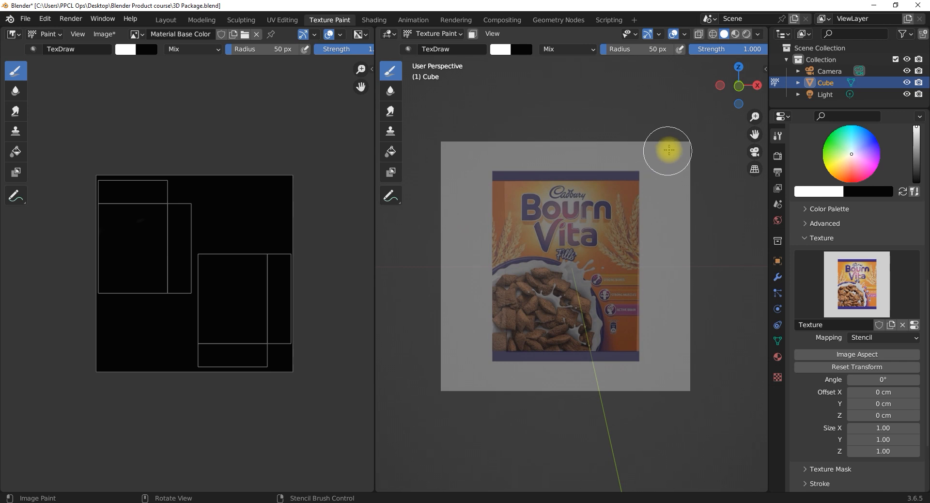
- Try rotating the stencil image to 359° and straighten it back to 360°
{"action": "mouse_move", "coordinate": [668, 156]}
{"action": "right_mouse_down", "text": "ctrl"}
{"action": "mouse_move", "coordinate": [677, 188]}
{"action": "mouse_move", "coordinate": [664, 137]}
{"action": "mouse_move", "coordinate": [669, 150]}
{"action": "right_mouse_up", "text": "ctrl"}
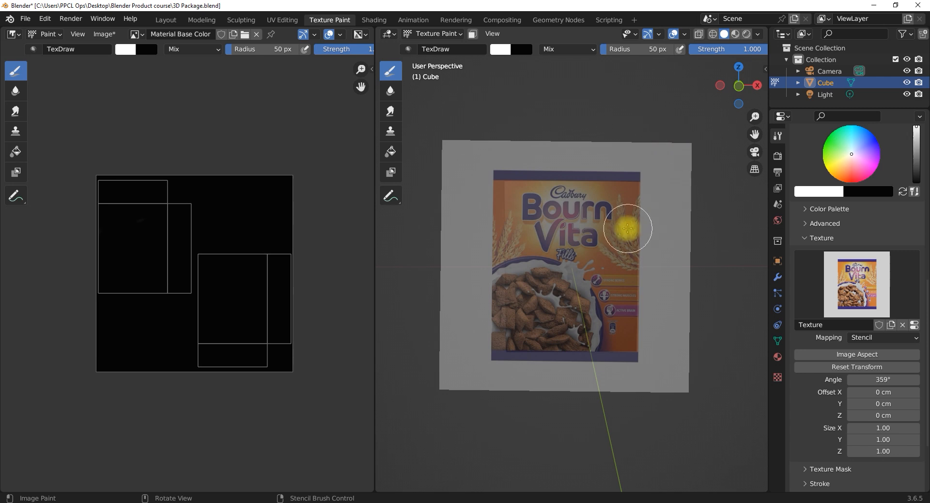
{"action": "left_click_drag", "start_coordinate": [619, 231], "coordinate": [614, 231]}
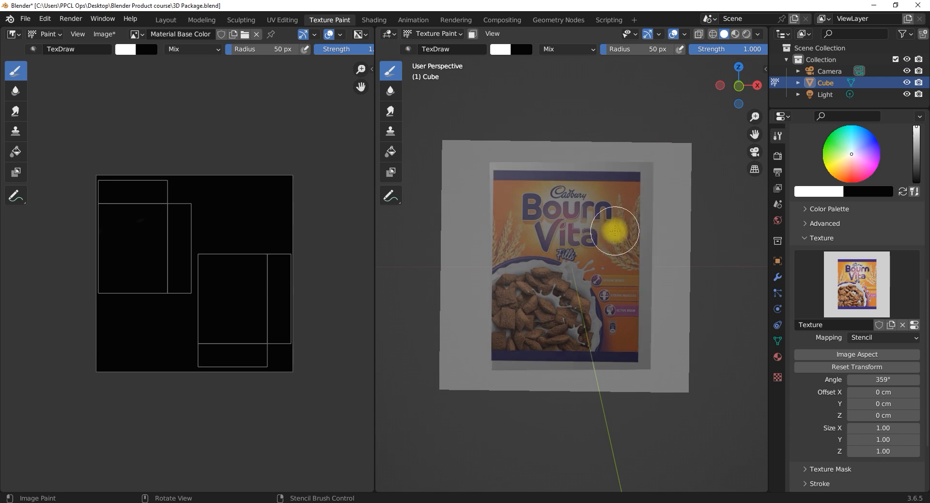
{"action": "scroll", "coordinate": [615, 230], "scroll_direction": "down", "scroll_amount": 1}
{"action": "scroll", "coordinate": [615, 230], "scroll_direction": "down", "scroll_amount": 1}
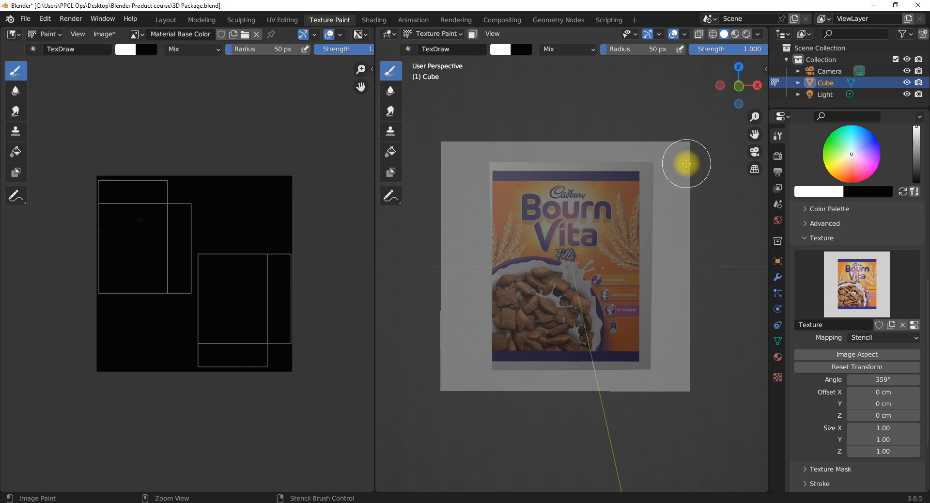
{"action": "right_click_drag", "start_coordinate": [687, 161], "coordinate": [687, 163], "text": "ctrl"}
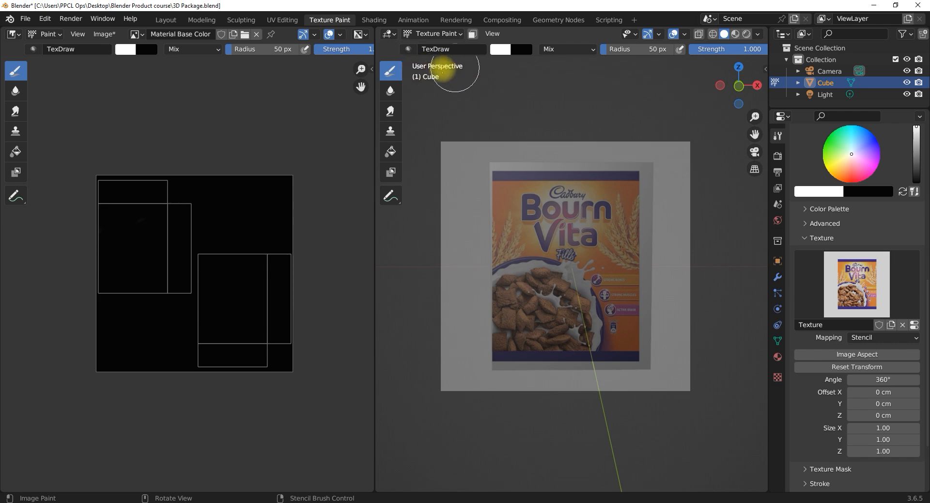
- Switch to the front orthographic view and scale and position the stencil so the package artwork covers the box's front face
{"action": "left_click", "coordinate": [738, 86]}
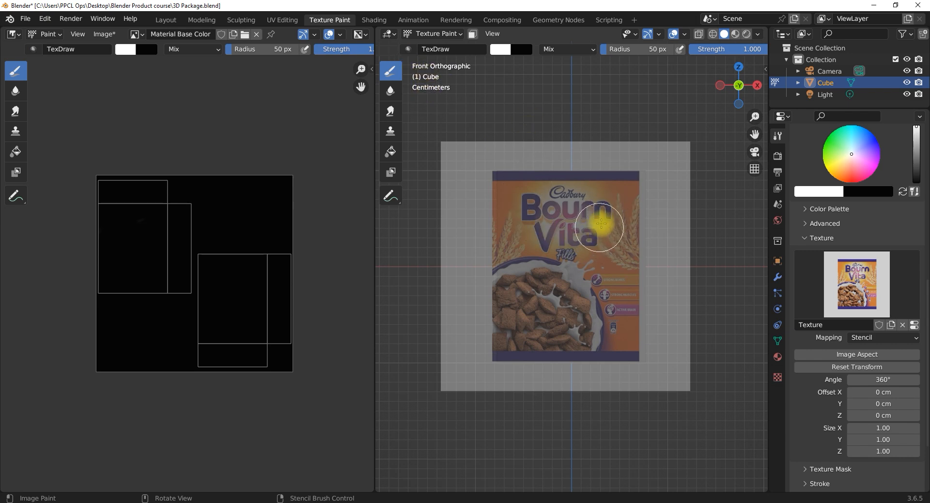
{"action": "mouse_move", "coordinate": [627, 215]}
{"action": "right_mouse_down", "text": "shift"}
{"action": "mouse_move", "coordinate": [634, 228]}
{"action": "mouse_move", "coordinate": [602, 246]}
{"action": "mouse_move", "coordinate": [643, 256]}
{"action": "mouse_move", "coordinate": [625, 264]}
{"action": "right_mouse_up", "text": "shift"}
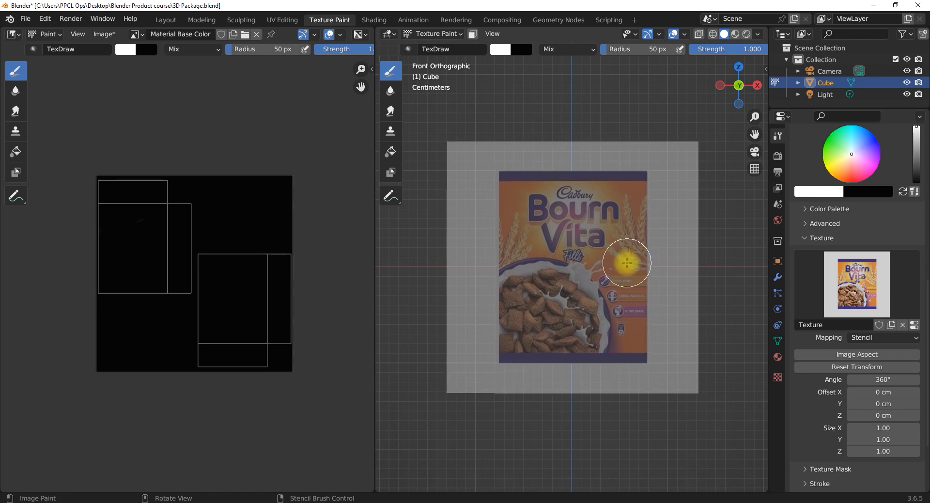
{"action": "right_click_drag", "start_coordinate": [626, 263], "coordinate": [628, 264], "text": "shift"}
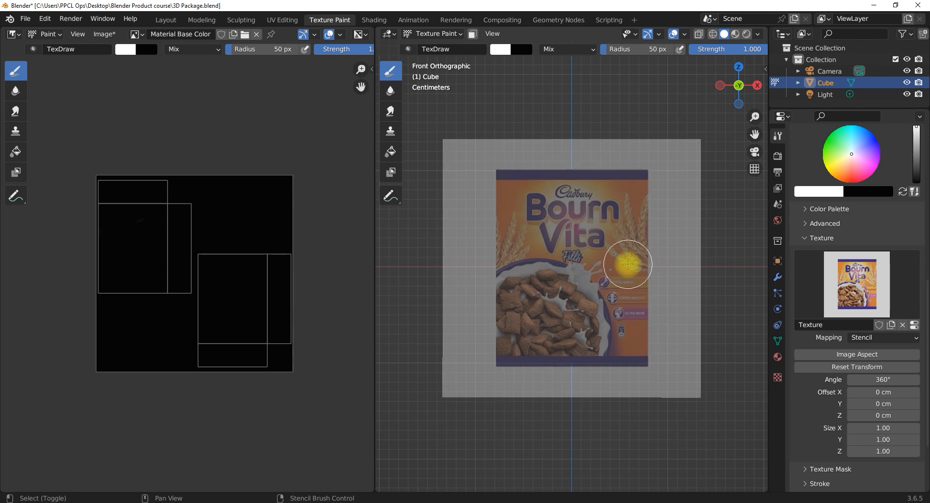
{"action": "mouse_move", "coordinate": [614, 316]}
{"action": "right_mouse_down"}
{"action": "mouse_move", "coordinate": [621, 280]}
{"action": "mouse_move", "coordinate": [608, 316]}
{"action": "right_mouse_up"}
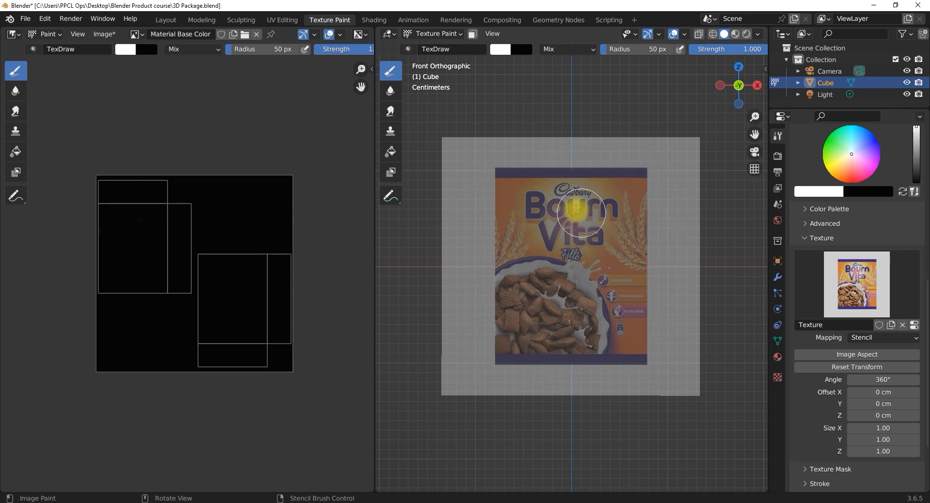
- Try a stroke through the stencil, undo it, and enlarge the brush radius to 332 px to cover the whole front face
{"action": "mouse_move", "coordinate": [542, 240]}
{"action": "left_mouse_down"}
{"action": "mouse_move", "coordinate": [582, 222]}
{"action": "mouse_move", "coordinate": [583, 318]}
{"action": "mouse_move", "coordinate": [607, 295]}
{"action": "mouse_move", "coordinate": [542, 302]}
{"action": "mouse_move", "coordinate": [498, 276]}
{"action": "mouse_move", "coordinate": [538, 238]}
{"action": "mouse_move", "coordinate": [605, 205]}
{"action": "left_mouse_up"}
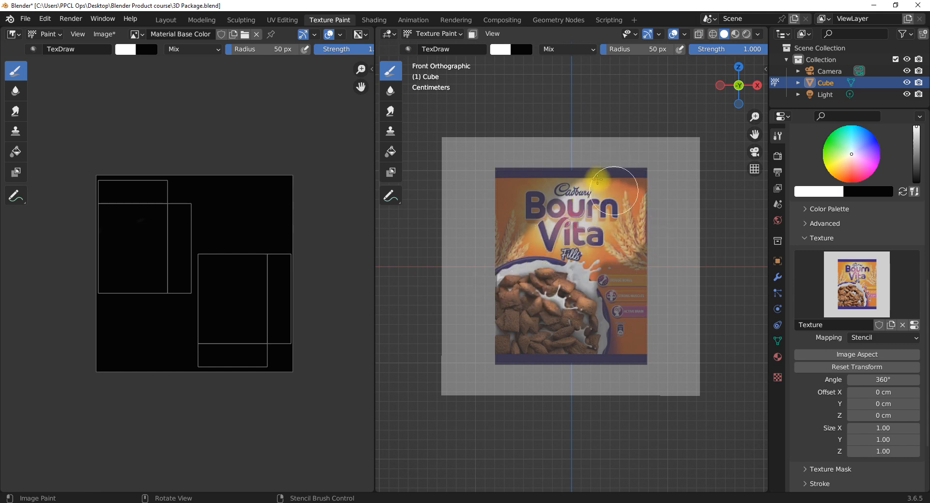
{"action": "key", "text": "ctrl+z"}
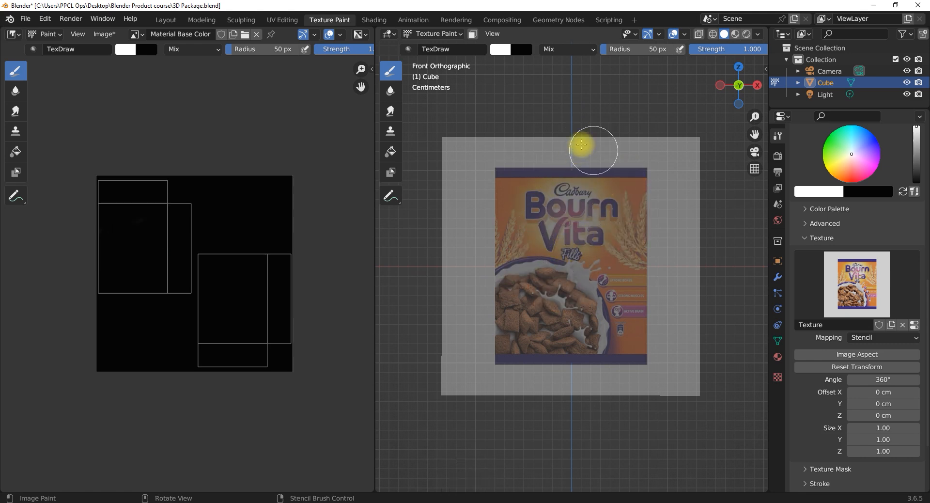
{"action": "left_click_drag", "start_coordinate": [612, 49], "coordinate": [633, 47]}
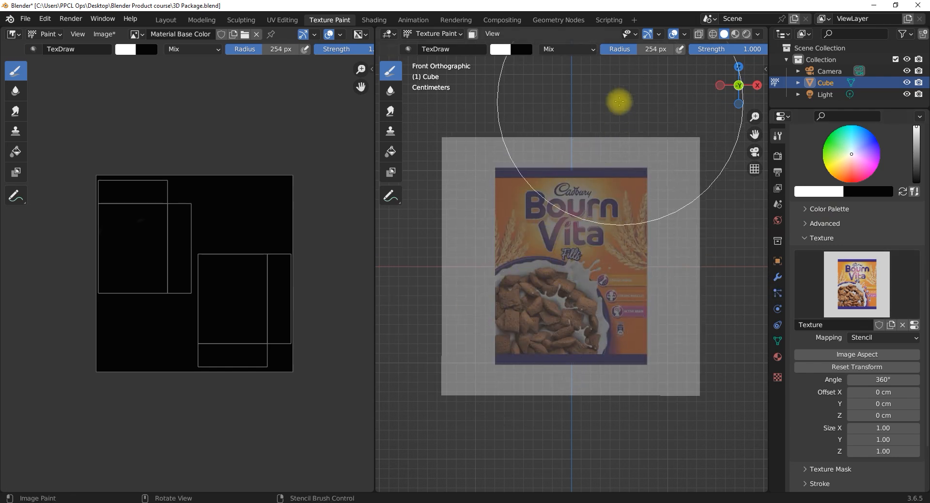
{"action": "left_click_drag", "start_coordinate": [638, 50], "coordinate": [632, 49]}
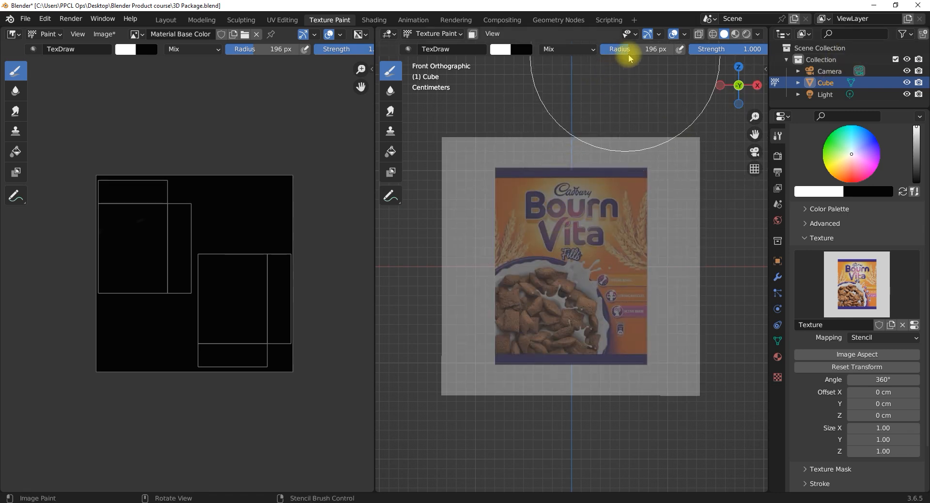
{"action": "left_click_drag", "start_coordinate": [644, 49], "coordinate": [642, 48]}
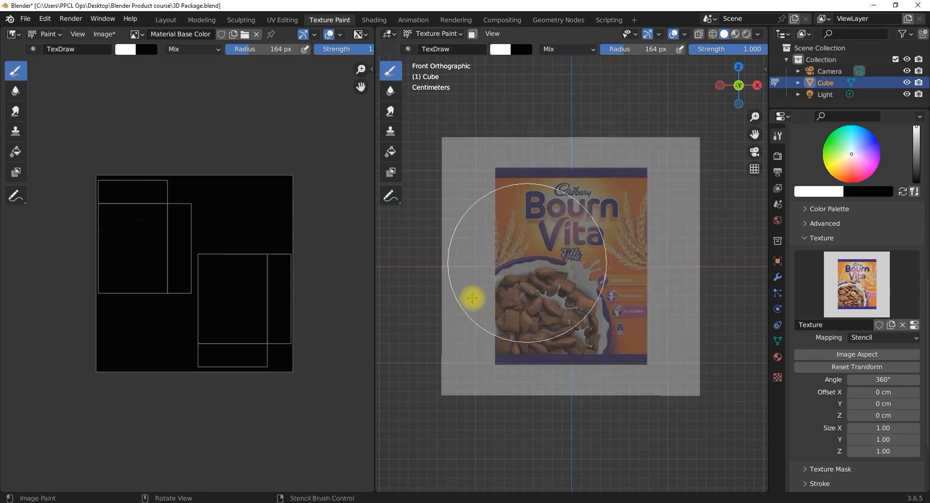
{"action": "key", "text": "f"}
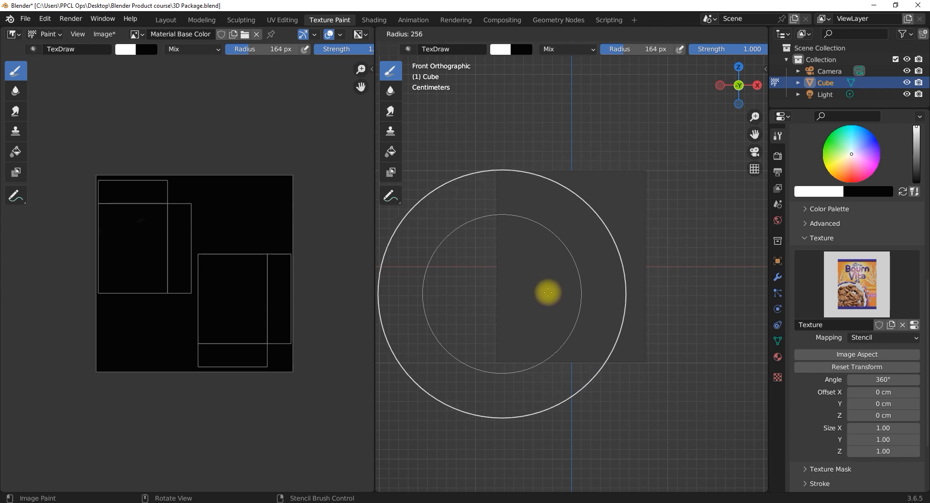
{"action": "left_click", "coordinate": [543, 291]}
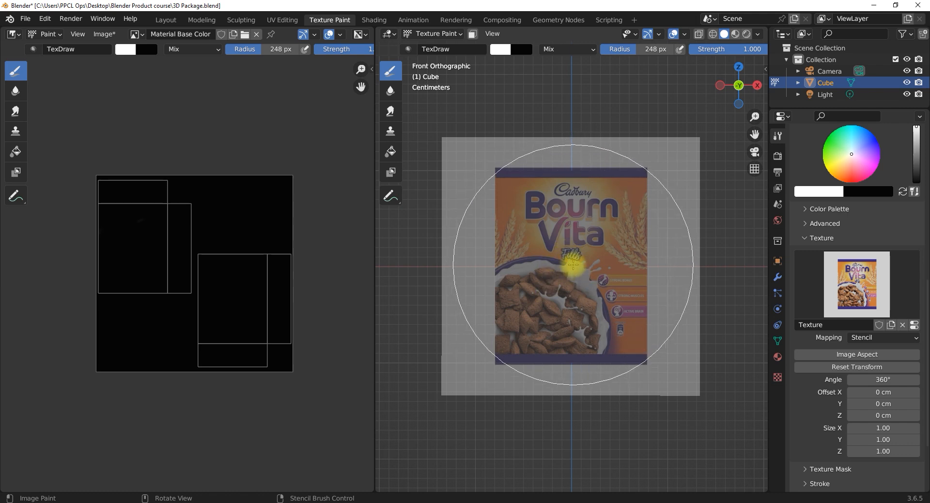
{"action": "key", "text": "f"}
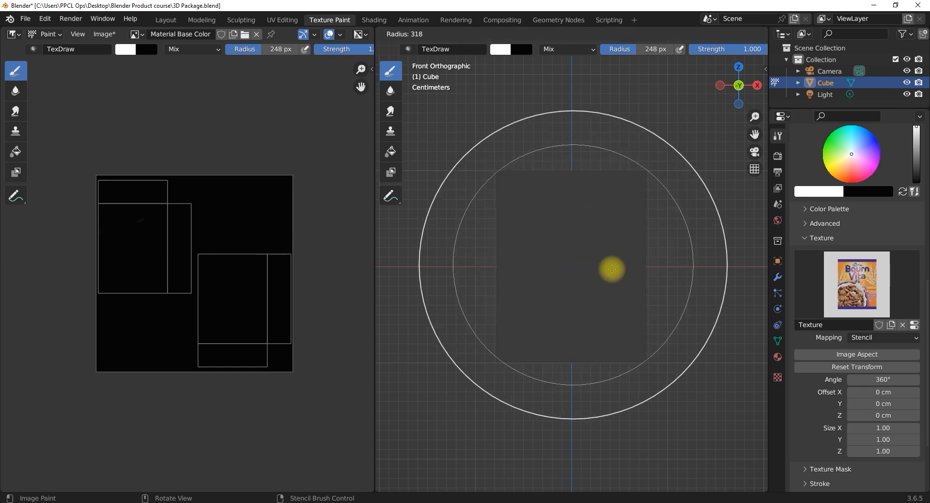
{"action": "left_click", "coordinate": [613, 266]}
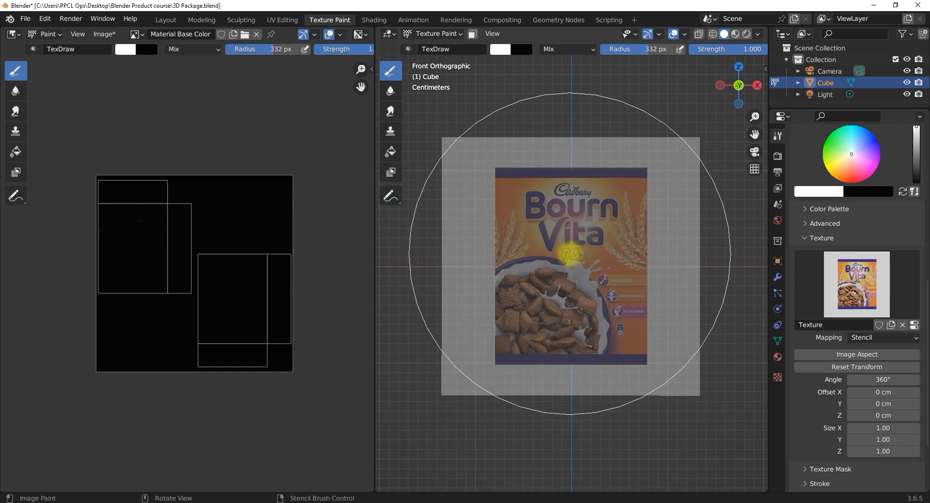
- Undo a trial stroke on the front face, set the brush falloff to the flat maximum curve, and repaint the package artwork there
{"action": "left_click", "coordinate": [570, 254]}
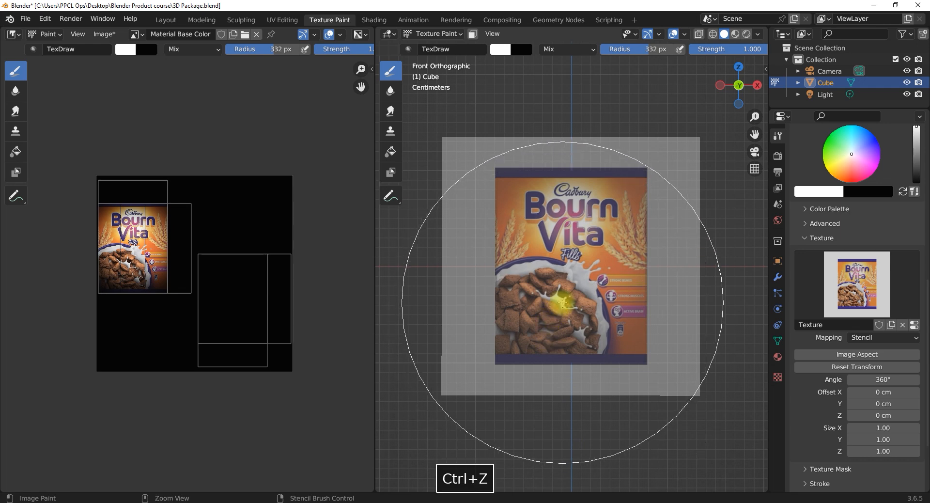
{"action": "key", "text": "ctrl+z"}
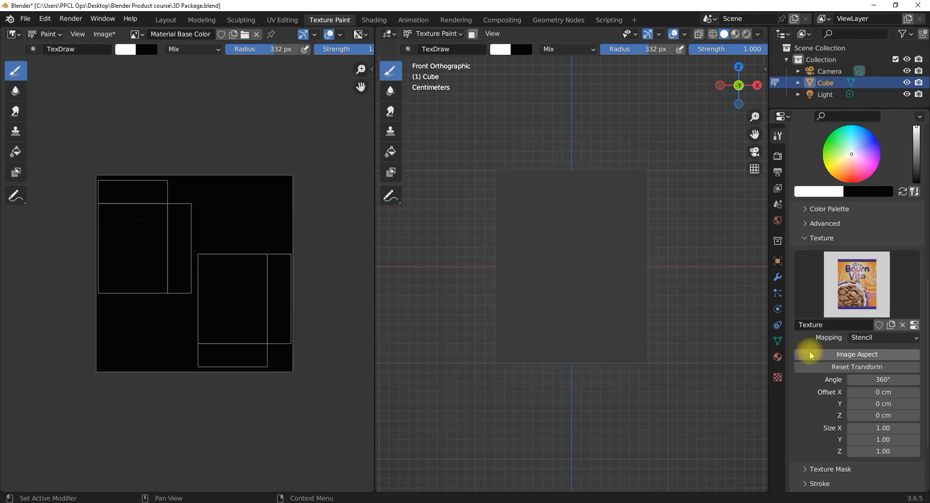
{"action": "scroll", "coordinate": [812, 352], "scroll_direction": "down", "scroll_amount": 5}
{"action": "left_click", "coordinate": [810, 408]}
{"action": "scroll", "coordinate": [813, 378], "scroll_direction": "down", "scroll_amount": 8}
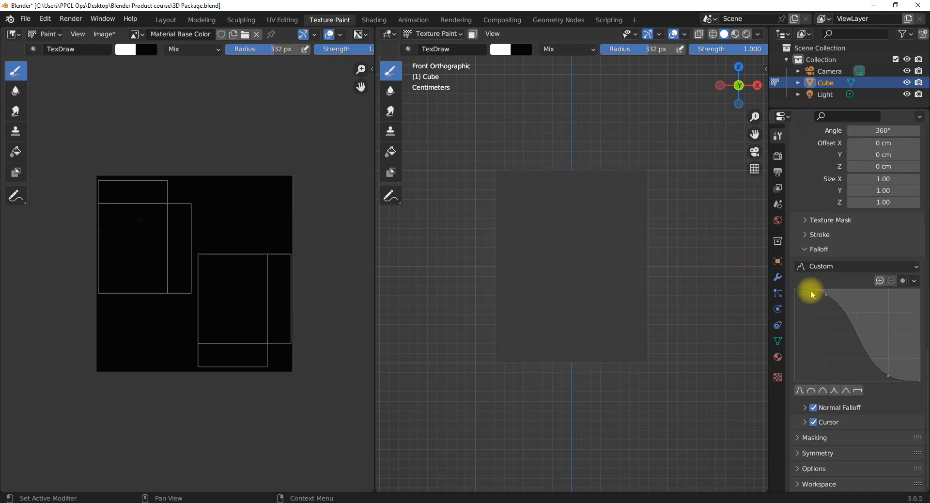
{"action": "left_click", "coordinate": [858, 391]}
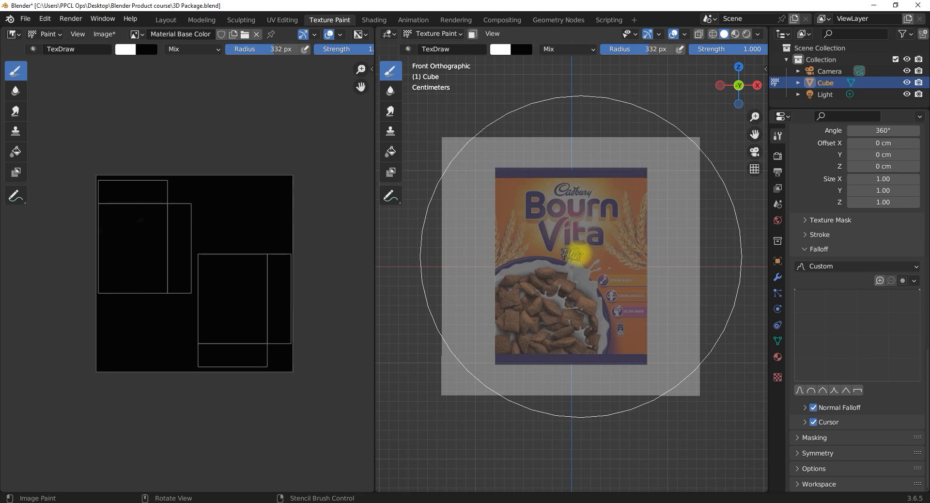
{"action": "left_click", "coordinate": [573, 255]}
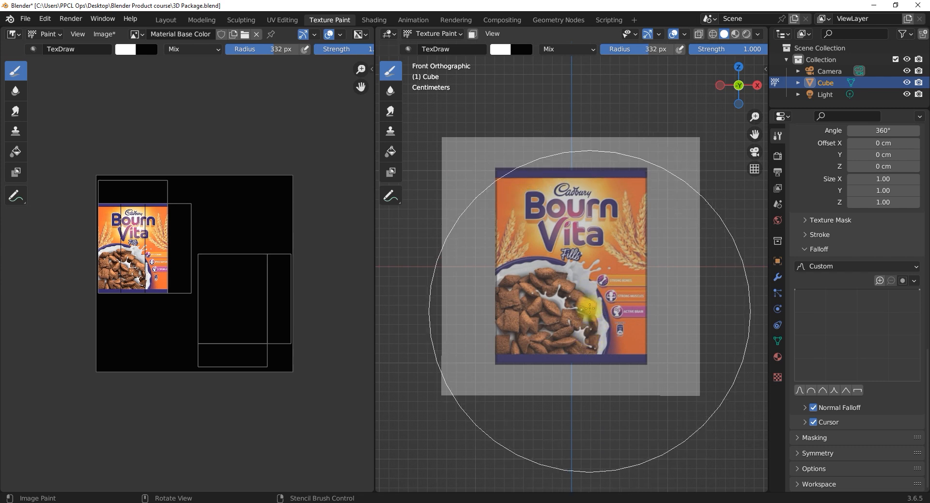
- Switch to the right orthographic view and load 61c1FsiKEjL._SL1500_.jpg as the brush texture image
{"action": "mouse_move", "coordinate": [615, 273]}
{"action": "middle_mouse_down"}
{"action": "mouse_move", "coordinate": [635, 266]}
{"action": "mouse_move", "coordinate": [591, 257]}
{"action": "mouse_move", "coordinate": [560, 307]}
{"action": "mouse_move", "coordinate": [513, 301]}
{"action": "mouse_move", "coordinate": [493, 336]}
{"action": "mouse_move", "coordinate": [505, 305]}
{"action": "mouse_move", "coordinate": [532, 294]}
{"action": "mouse_move", "coordinate": [501, 278]}
{"action": "mouse_move", "coordinate": [530, 287]}
{"action": "mouse_move", "coordinate": [507, 287]}
{"action": "middle_mouse_up"}
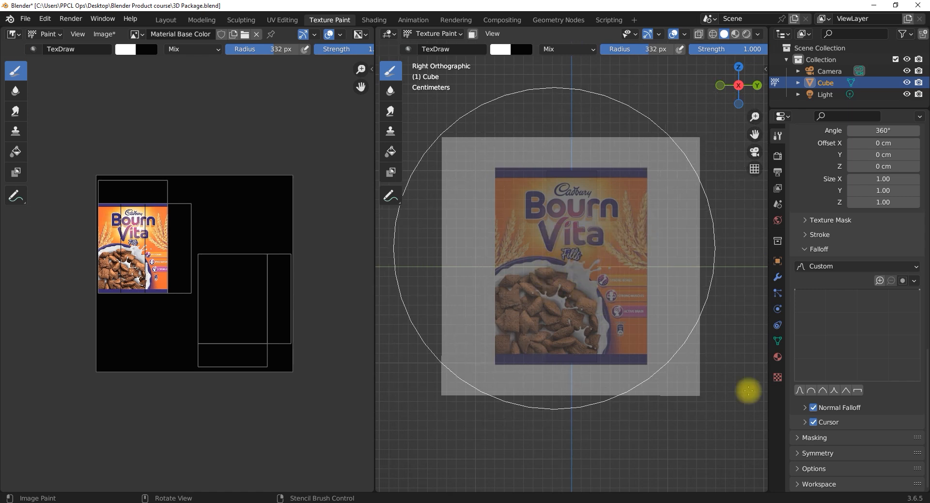
{"action": "left_click", "coordinate": [778, 378]}
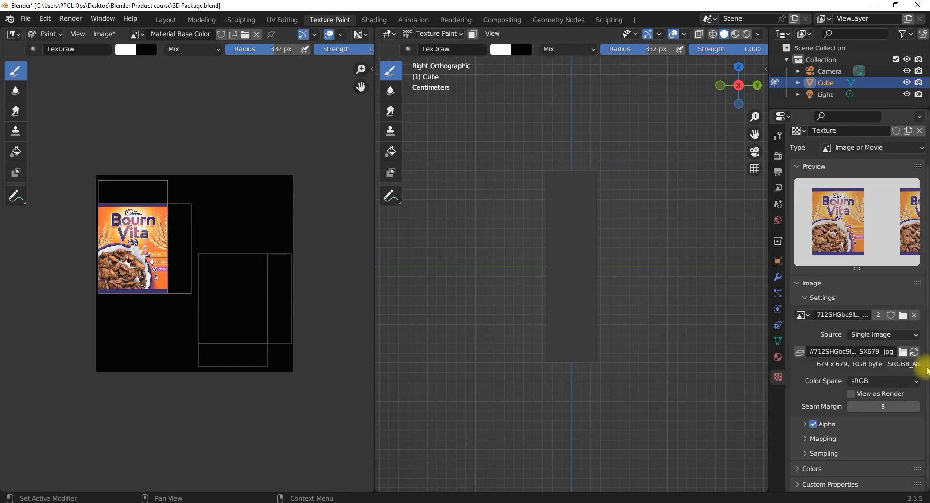
{"action": "left_click", "coordinate": [902, 315]}
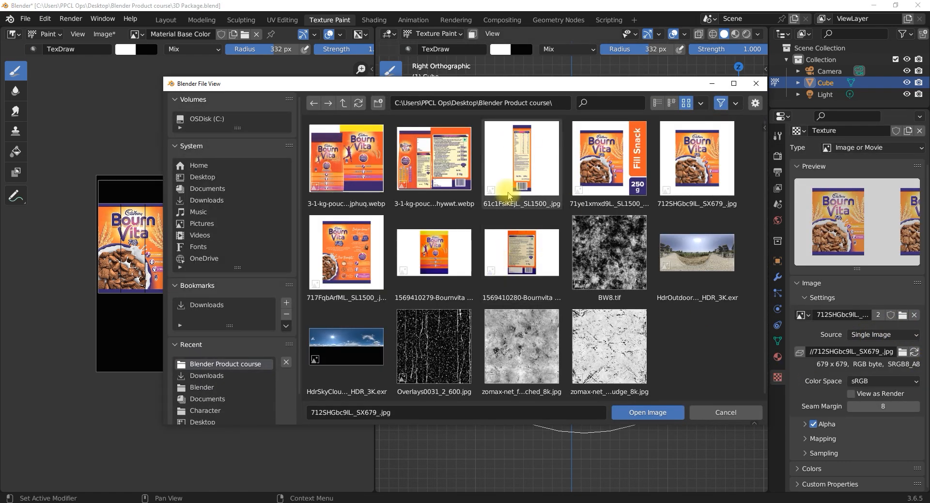
{"action": "left_click", "coordinate": [517, 167]}
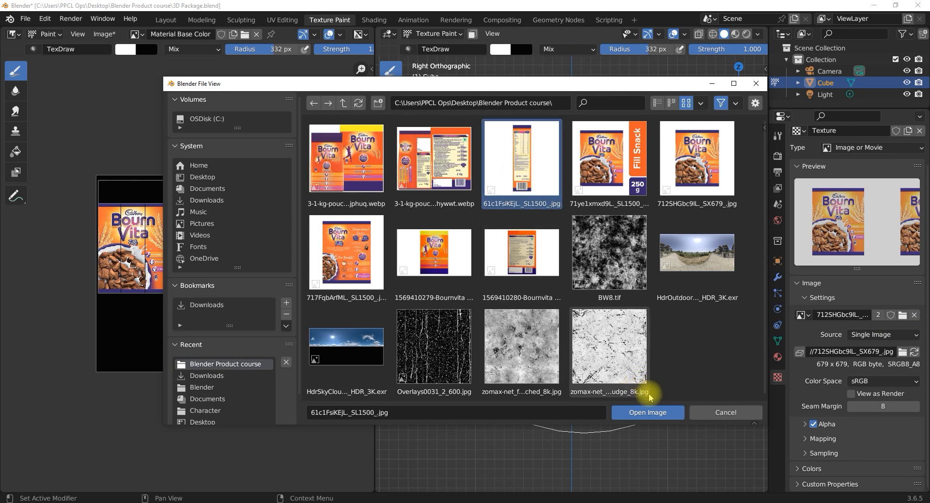
{"action": "left_click", "coordinate": [651, 412]}
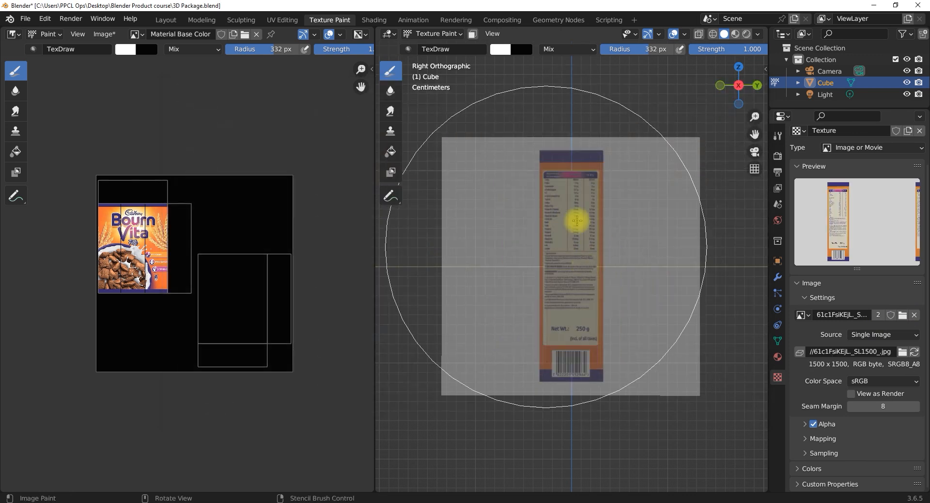
- Scale the stencil down until the nutrition panel fits the box's right face, and paint it on
{"action": "right_click_drag", "start_coordinate": [606, 206], "coordinate": [600, 253], "text": "shift"}
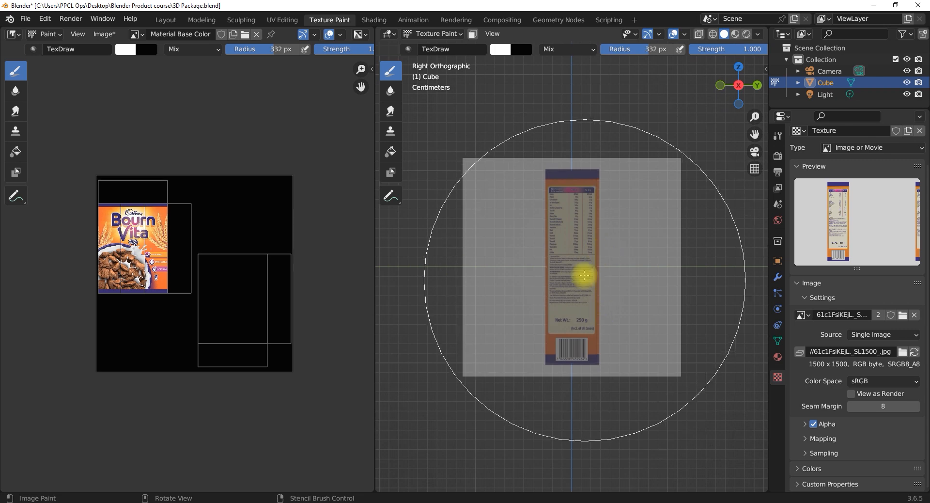
{"action": "left_click", "coordinate": [780, 138]}
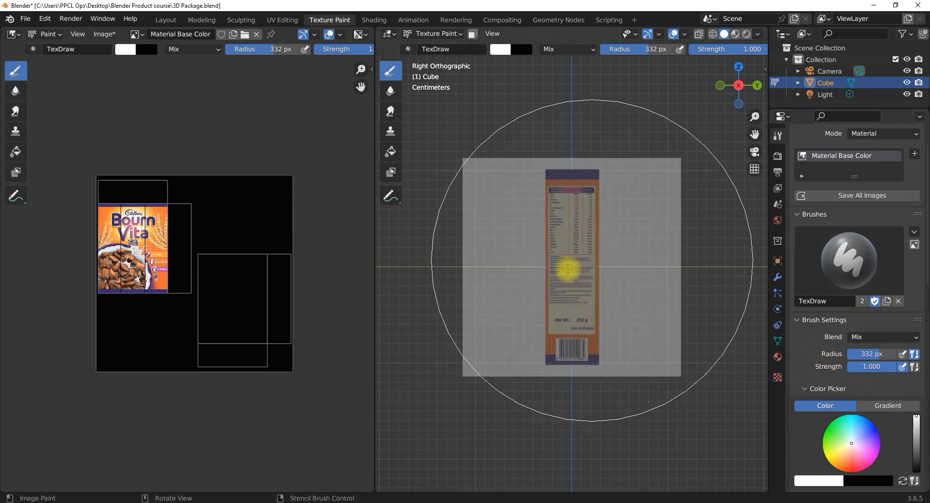
{"action": "left_click", "coordinate": [571, 266]}
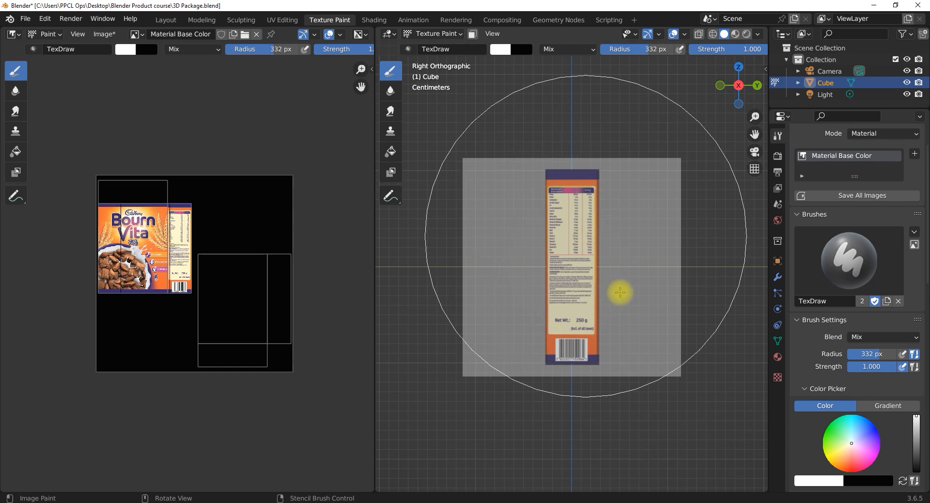
- Switch to the back orthographic view and load 717FqbArfML._SL1500_.jpg as the brush texture image
{"action": "middle_click_drag", "start_coordinate": [615, 237], "coordinate": [569, 263]}
{"action": "mouse_move", "coordinate": [673, 309]}
{"action": "middle_mouse_down"}
{"action": "mouse_move", "coordinate": [707, 233]}
{"action": "mouse_move", "coordinate": [594, 264]}
{"action": "mouse_move", "coordinate": [504, 264]}
{"action": "mouse_move", "coordinate": [535, 241]}
{"action": "mouse_move", "coordinate": [662, 247]}
{"action": "mouse_move", "coordinate": [486, 251]}
{"action": "middle_mouse_up"}
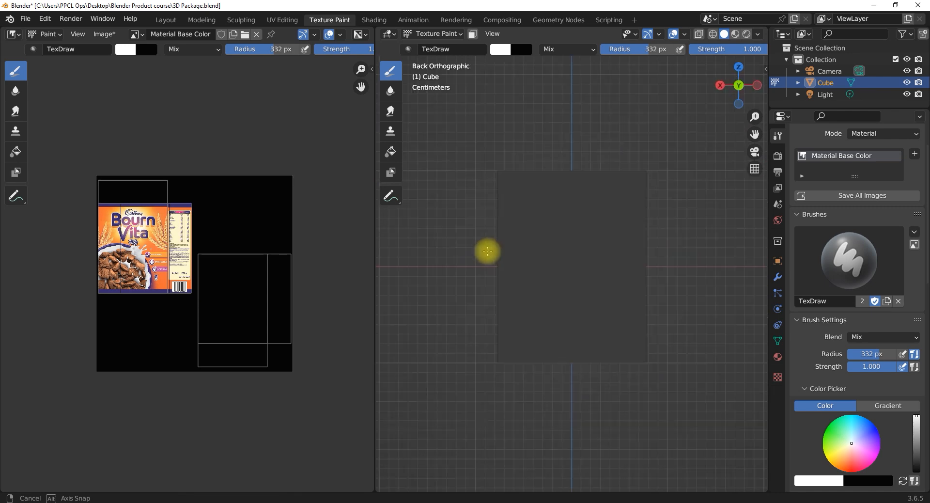
{"action": "left_click", "coordinate": [778, 376]}
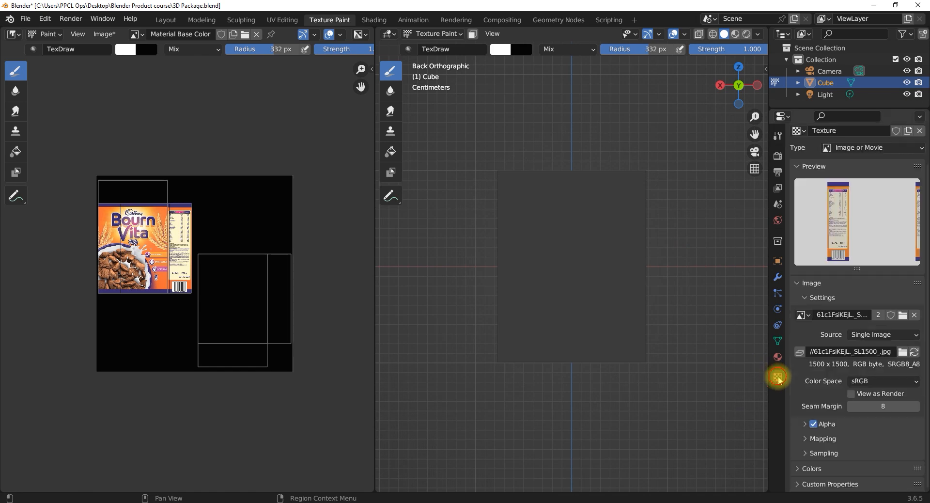
{"action": "left_click", "coordinate": [903, 316]}
{"action": "left_click", "coordinate": [346, 252]}
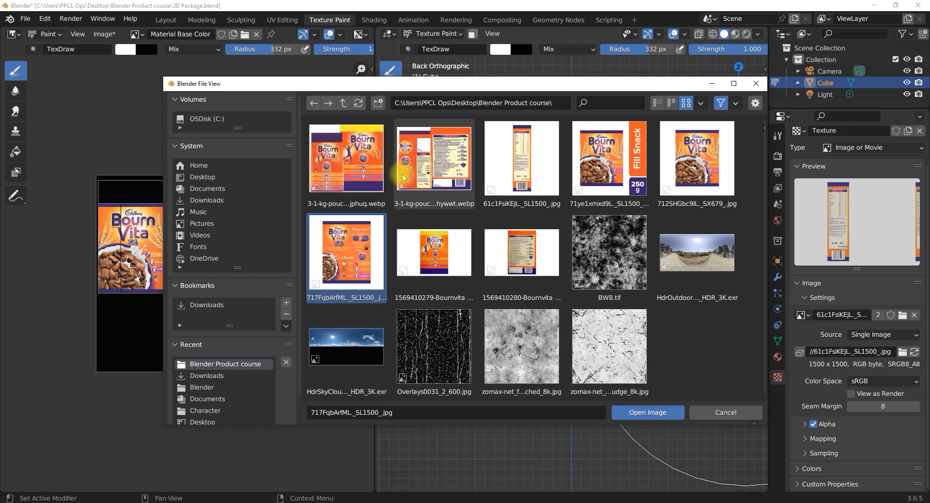
{"action": "left_click", "coordinate": [658, 412]}
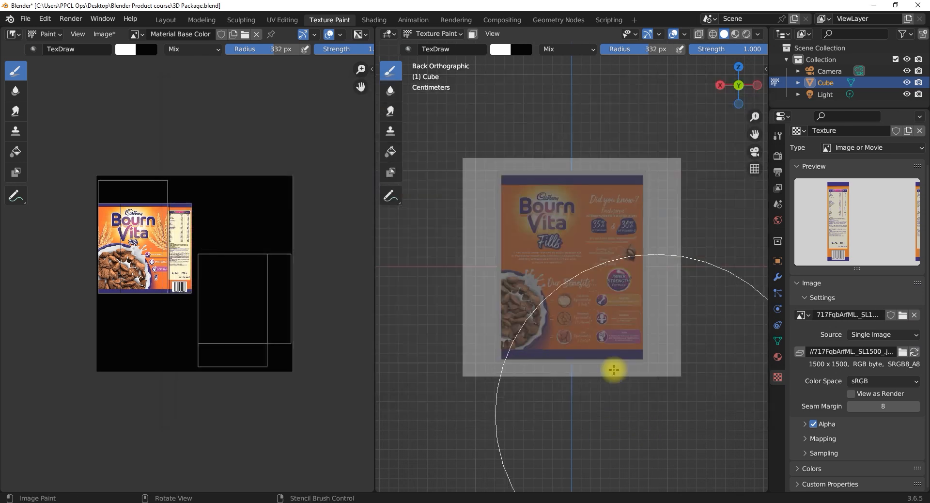
- Scale the stencil up until the back artwork covers the box's back face, and paint it on
{"action": "mouse_move", "coordinate": [604, 251]}
{"action": "right_mouse_down", "text": "shift"}
{"action": "mouse_move", "coordinate": [596, 266]}
{"action": "mouse_move", "coordinate": [634, 258]}
{"action": "mouse_move", "coordinate": [589, 262]}
{"action": "mouse_move", "coordinate": [611, 265]}
{"action": "right_mouse_up", "text": "shift"}
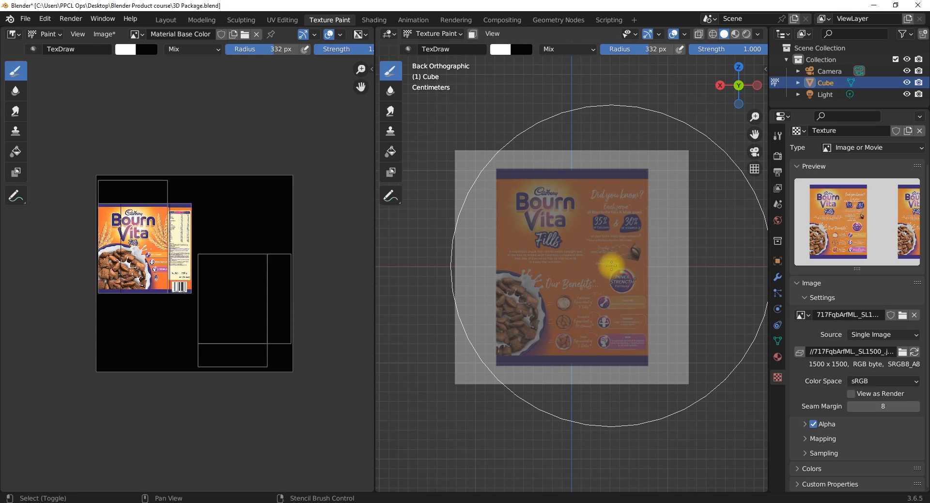
{"action": "left_click", "coordinate": [575, 261]}
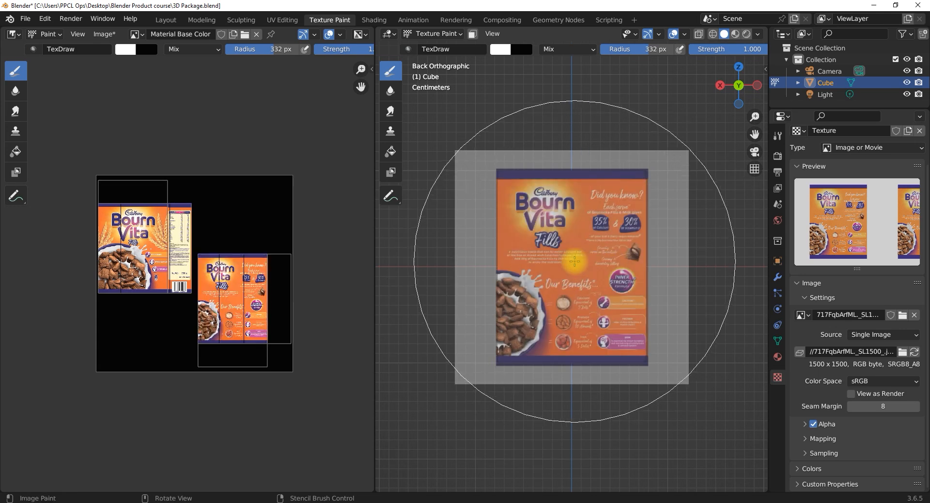
- Switch to the left orthographic view and load 71ye1xmxd9L._SL1500_.jpg as the brush texture image
{"action": "middle_click_drag", "start_coordinate": [603, 315], "coordinate": [497, 289]}
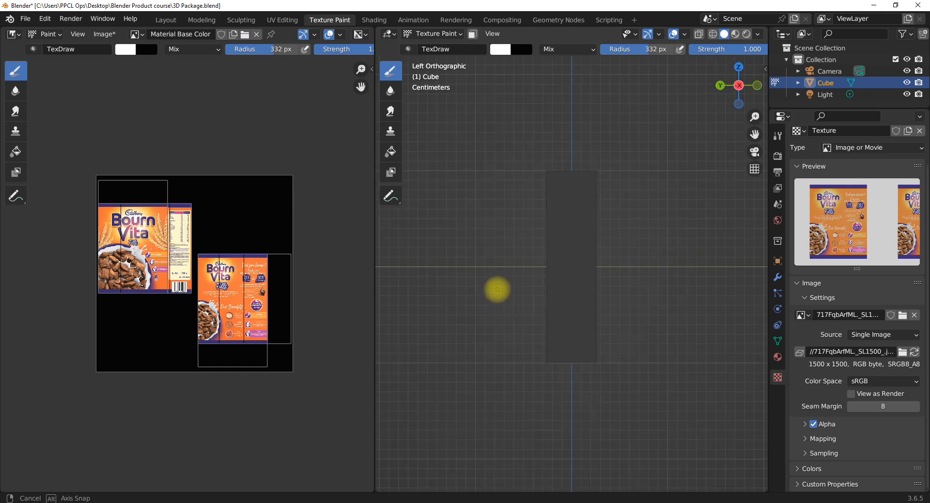
{"action": "left_click", "coordinate": [902, 316]}
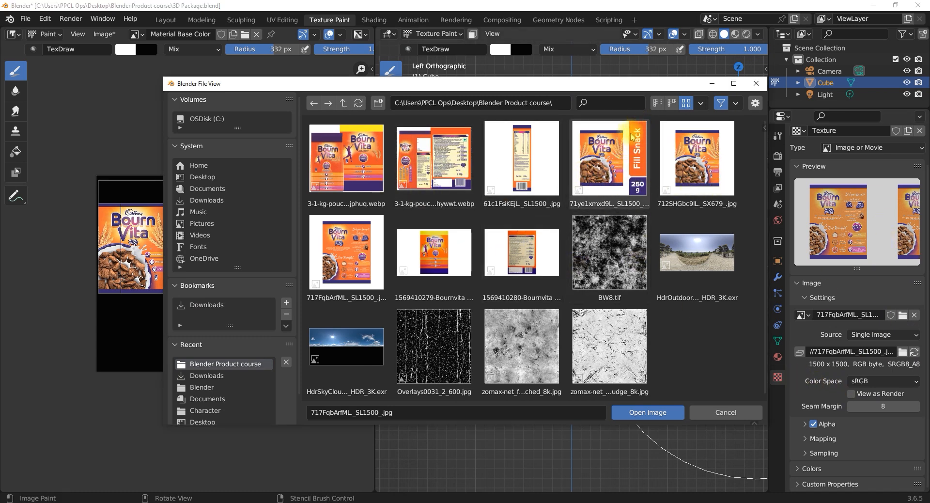
{"action": "left_click", "coordinate": [641, 154]}
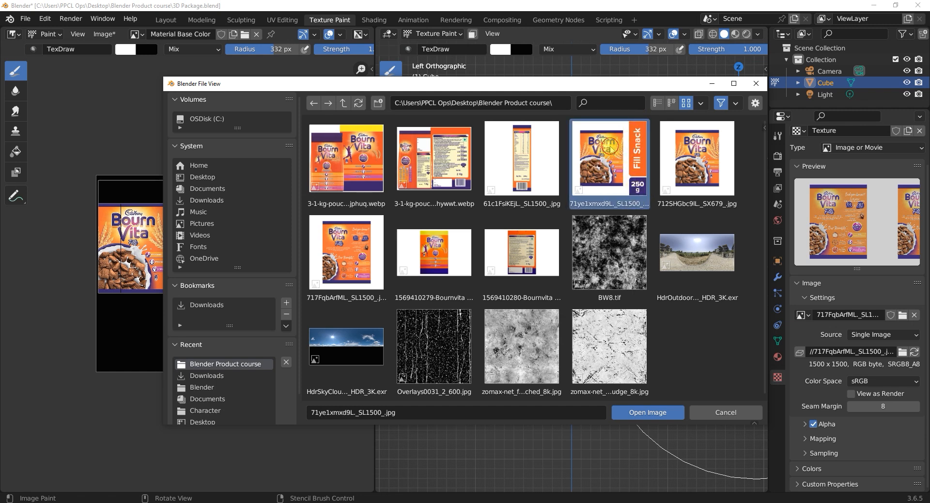
{"action": "left_click", "coordinate": [657, 412]}
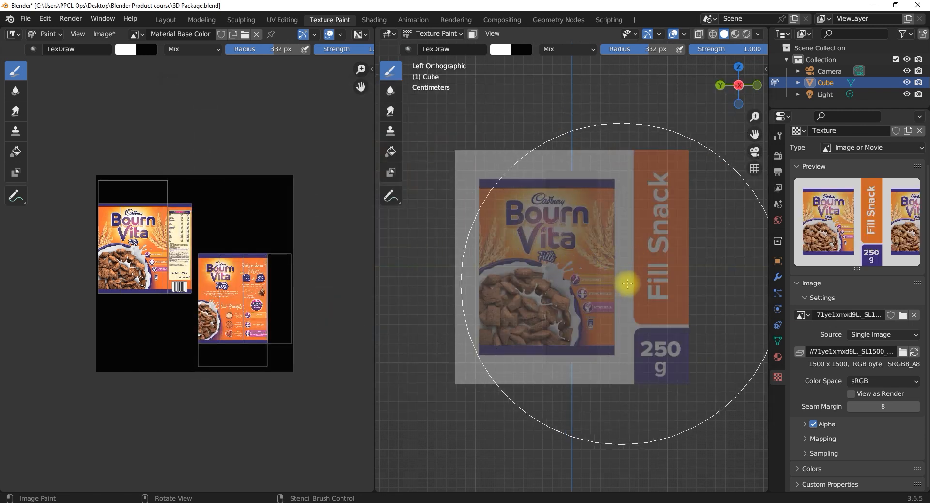
- Move and slightly scale the stencil so the orange Fill Snack strip covers the width of the box's left face
{"action": "right_click_drag", "start_coordinate": [613, 281], "coordinate": [542, 304]}
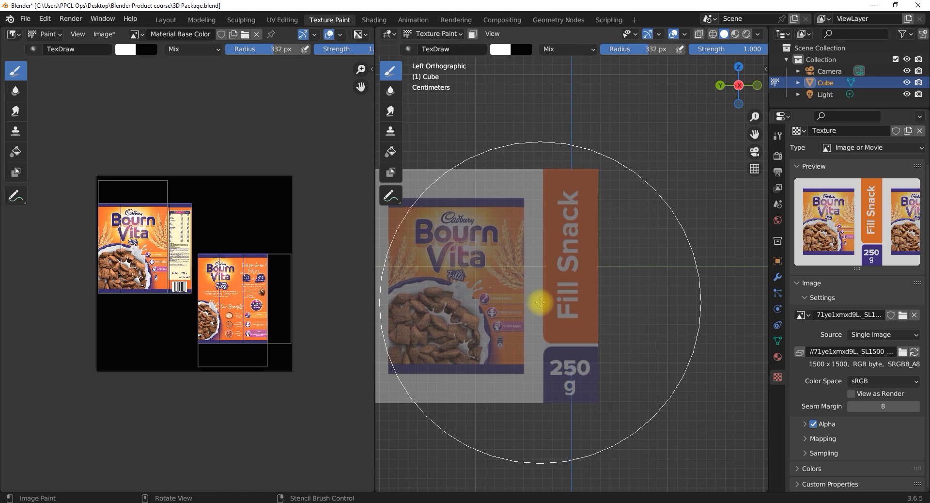
{"action": "right_click_drag", "start_coordinate": [540, 302], "coordinate": [540, 300]}
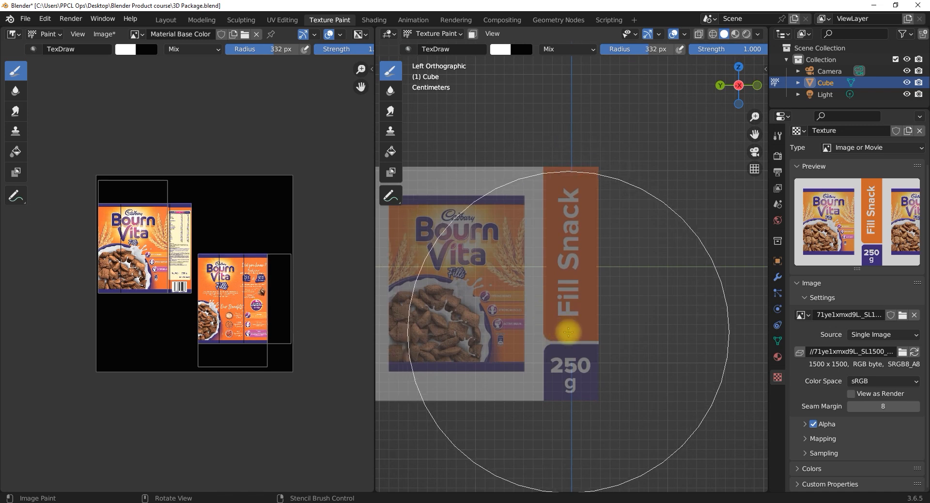
{"action": "right_click_drag", "start_coordinate": [568, 331], "coordinate": [567, 332], "text": "shift"}
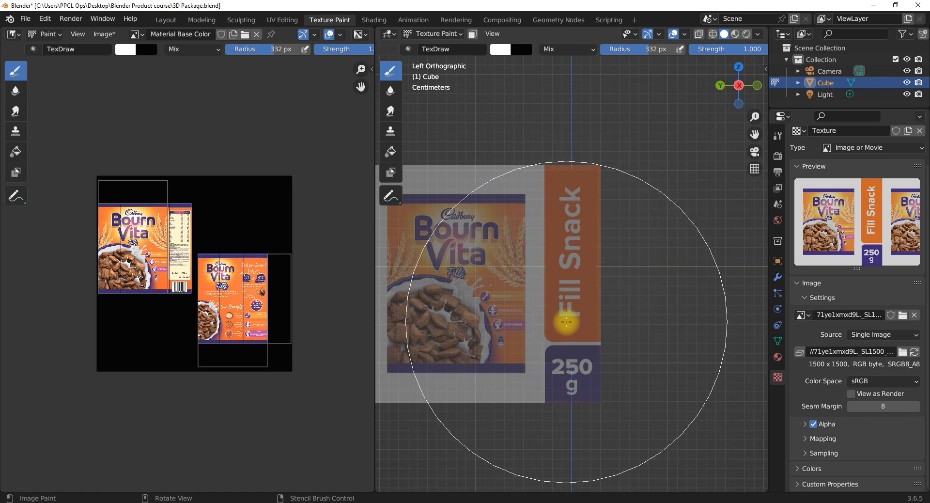
{"action": "right_click_drag", "start_coordinate": [566, 321], "coordinate": [564, 321]}
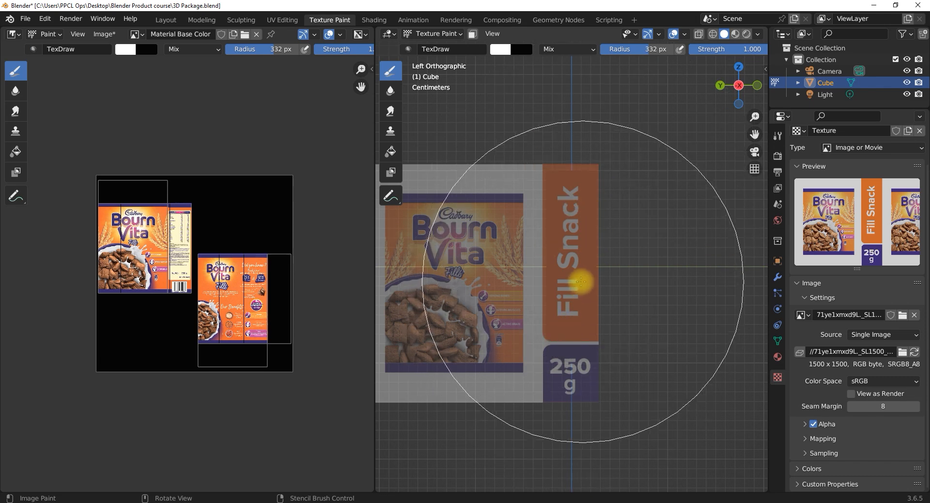
- Undo a trial stroke, lower the stencil to line up with the left face's upper edge, and paint the Fill Snack strip on
{"action": "left_click", "coordinate": [564, 281]}
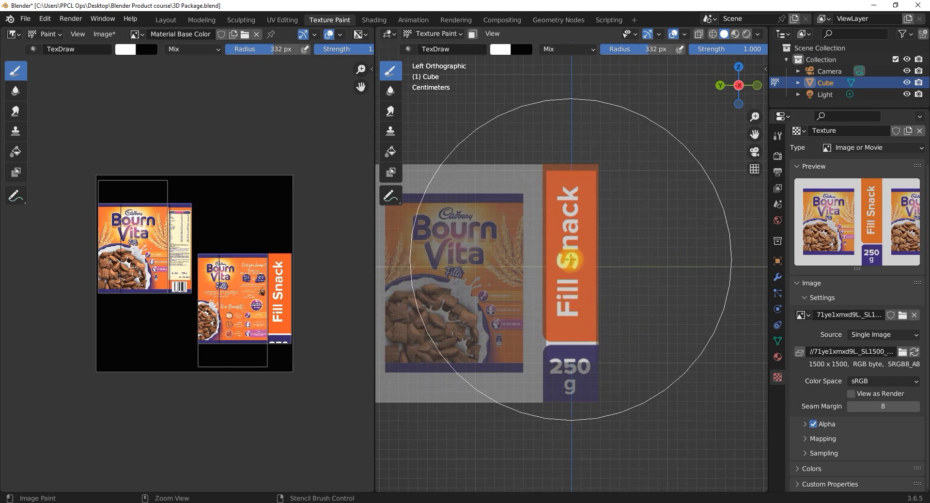
{"action": "key", "text": "ctrl+z"}
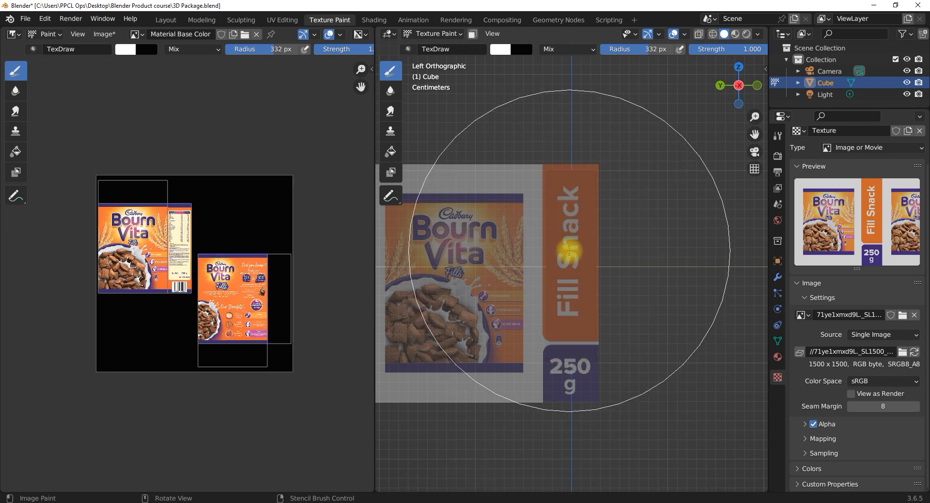
{"action": "right_click_drag", "start_coordinate": [571, 251], "coordinate": [570, 255]}
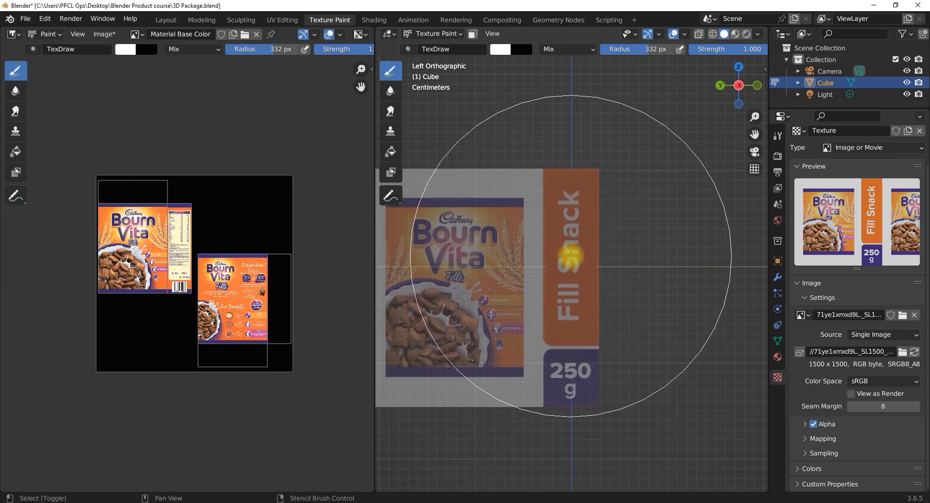
{"action": "left_click", "coordinate": [568, 280]}
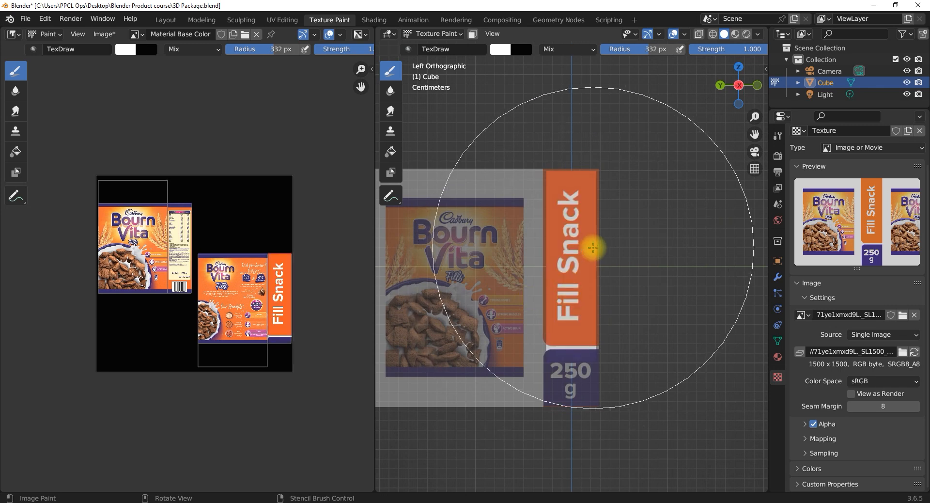
- Examine the painted sides and the unpainted top and bottom faces of the box from all around
{"action": "middle_click_drag", "start_coordinate": [415, 249], "coordinate": [573, 228]}
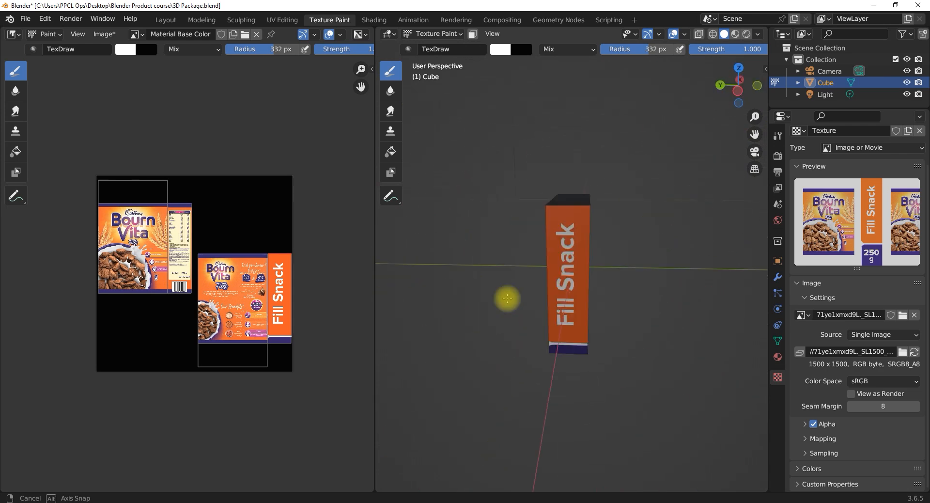
{"action": "middle_click_drag", "start_coordinate": [496, 299], "coordinate": [473, 382]}
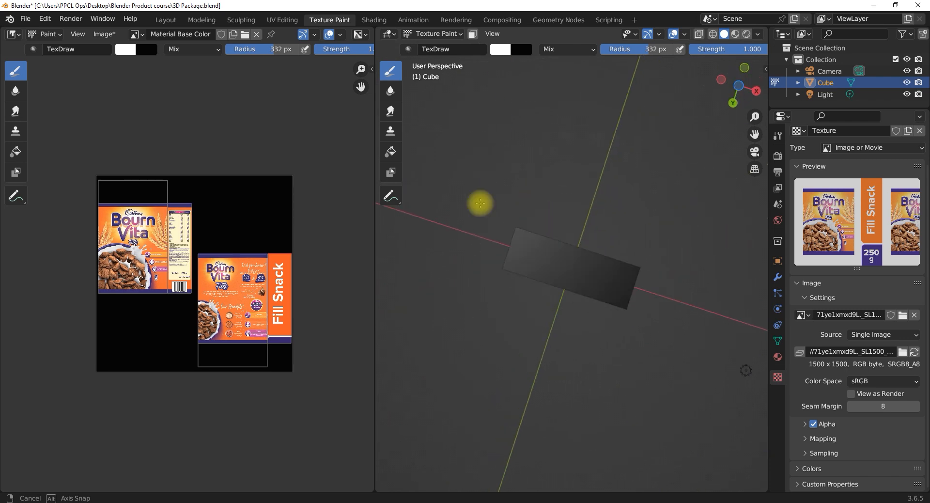
{"action": "mouse_move", "coordinate": [468, 369]}
{"action": "middle_mouse_down"}
{"action": "mouse_move", "coordinate": [583, 291]}
{"action": "mouse_move", "coordinate": [474, 249]}
{"action": "middle_mouse_up"}
{"action": "middle_click_drag", "start_coordinate": [552, 264], "coordinate": [579, 269]}
{"action": "middle_click_drag", "start_coordinate": [577, 177], "coordinate": [596, 211]}
{"action": "middle_click_drag", "start_coordinate": [601, 341], "coordinate": [581, 214]}
{"action": "middle_click_drag", "start_coordinate": [575, 160], "coordinate": [393, 213]}
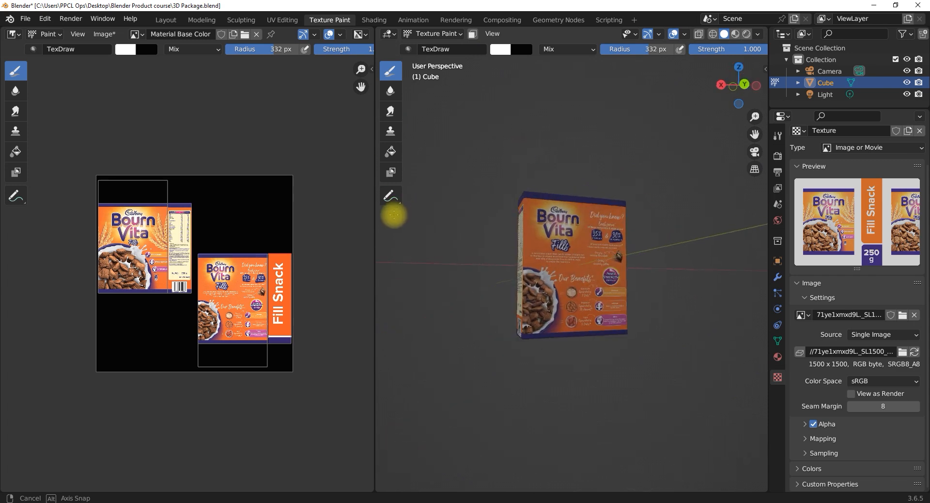
{"action": "mouse_move", "coordinate": [724, 247]}
{"action": "middle_mouse_down"}
{"action": "mouse_move", "coordinate": [692, 316]}
{"action": "mouse_move", "coordinate": [662, 266]}
{"action": "mouse_move", "coordinate": [720, 235]}
{"action": "middle_mouse_up"}
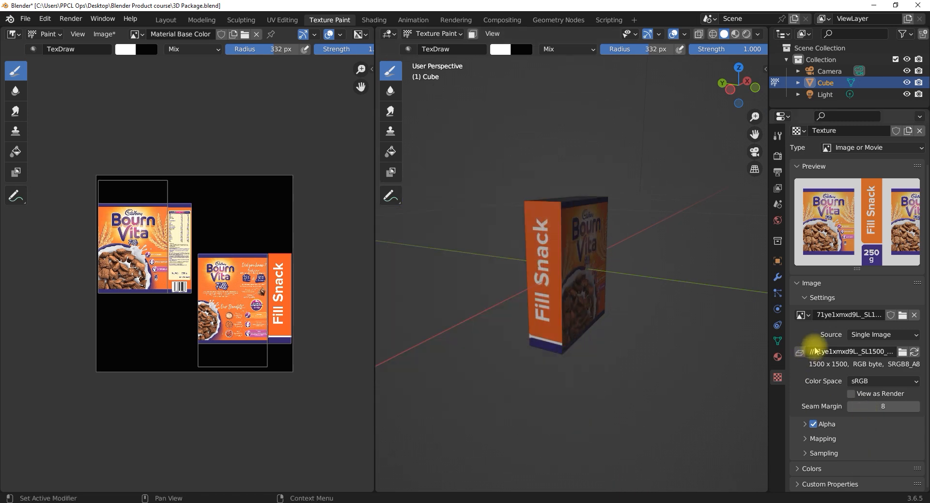
- Set the brush texture mapping to Tiled and remove the package image texture from the brush
{"action": "left_click", "coordinate": [777, 137]}
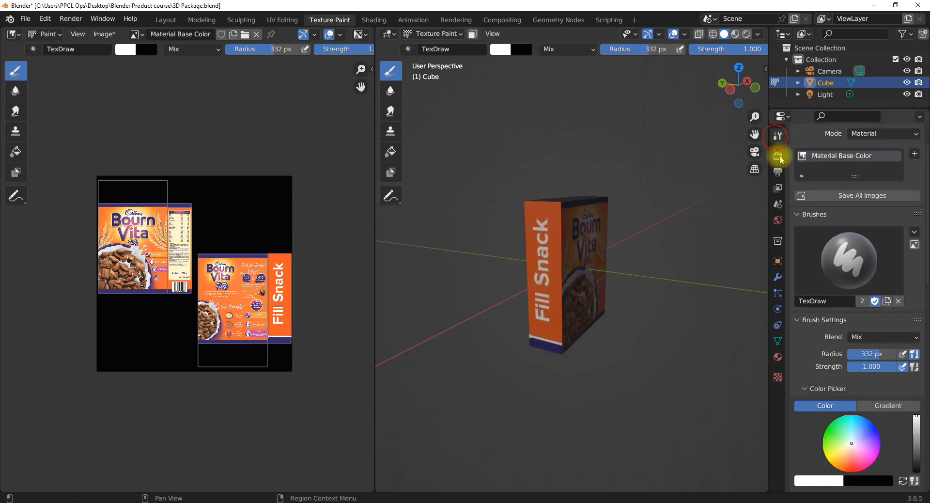
{"action": "scroll", "coordinate": [814, 355], "scroll_direction": "down", "scroll_amount": 10}
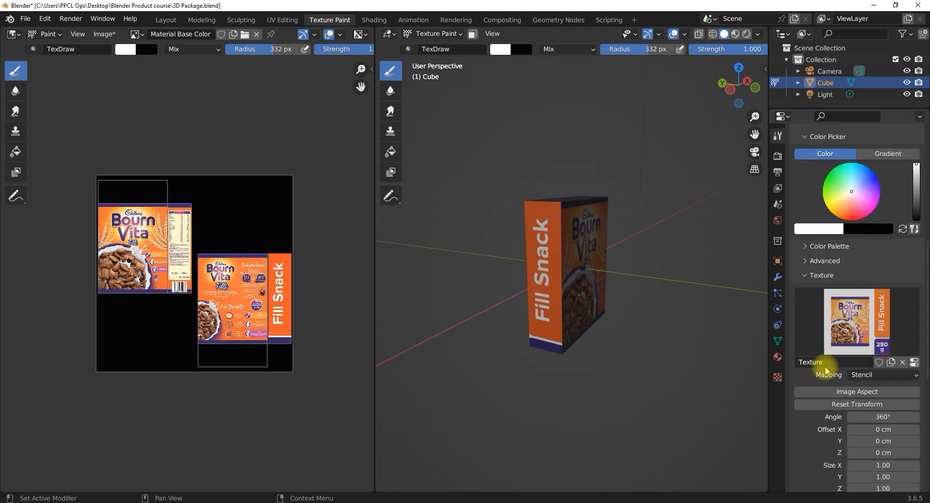
{"action": "left_click", "coordinate": [908, 377]}
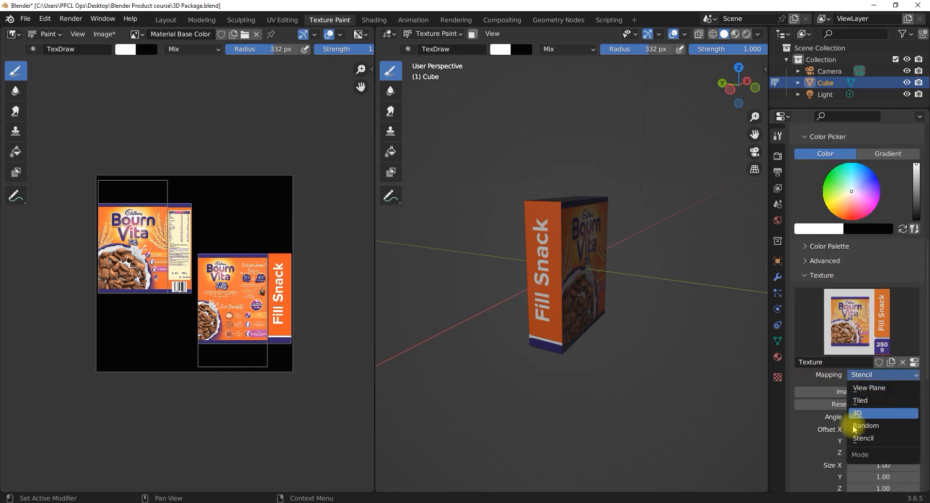
{"action": "left_click", "coordinate": [862, 401]}
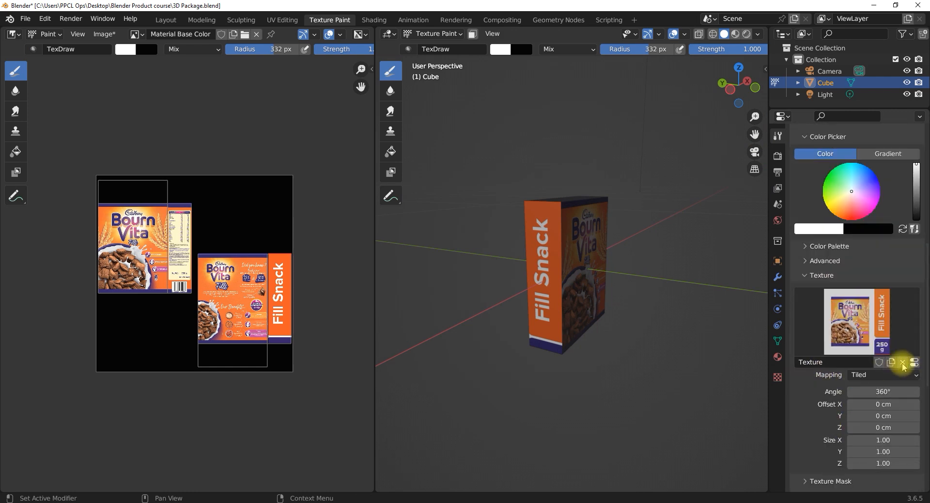
{"action": "left_click", "coordinate": [903, 361]}
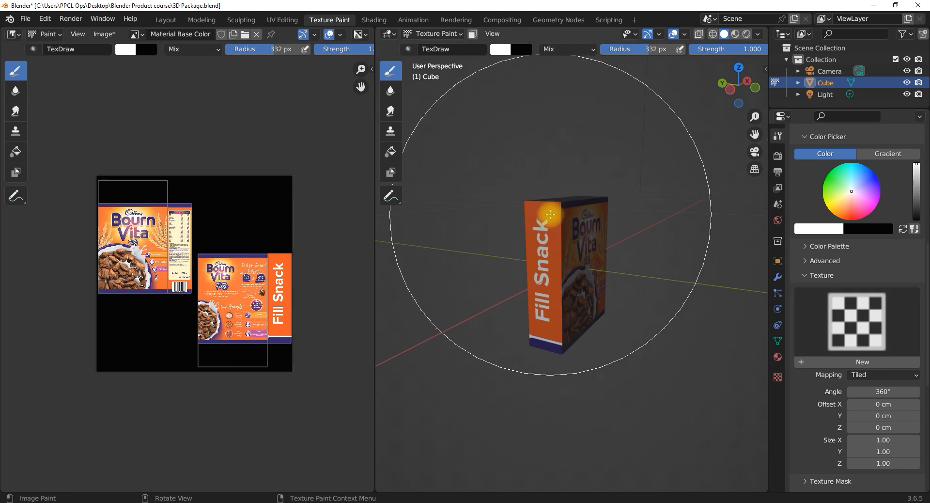
- Sample the orange of the box's Fill Snack side as the brush colour
{"action": "scroll", "coordinate": [523, 150], "scroll_direction": "up", "scroll_amount": 4}
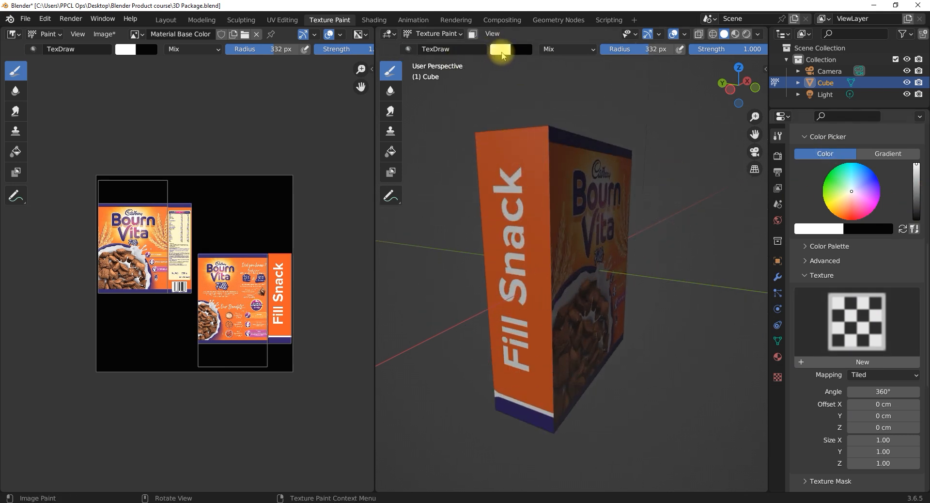
{"action": "left_click", "coordinate": [501, 50]}
{"action": "left_click", "coordinate": [588, 178]}
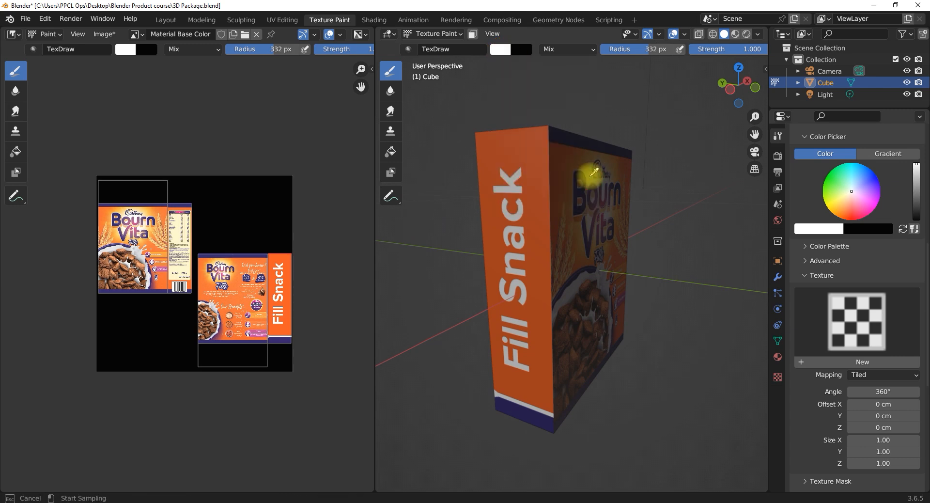
{"action": "left_click", "coordinate": [528, 136]}
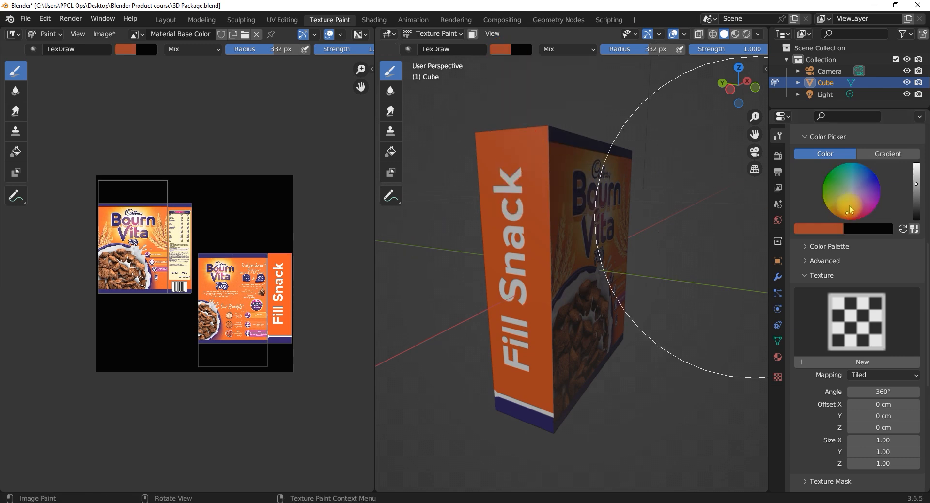
- Paint the box's whole top face orange from the top orthographic view
{"action": "mouse_move", "coordinate": [586, 237]}
{"action": "middle_mouse_down"}
{"action": "mouse_move", "coordinate": [547, 291]}
{"action": "mouse_move", "coordinate": [557, 283]}
{"action": "middle_mouse_up"}
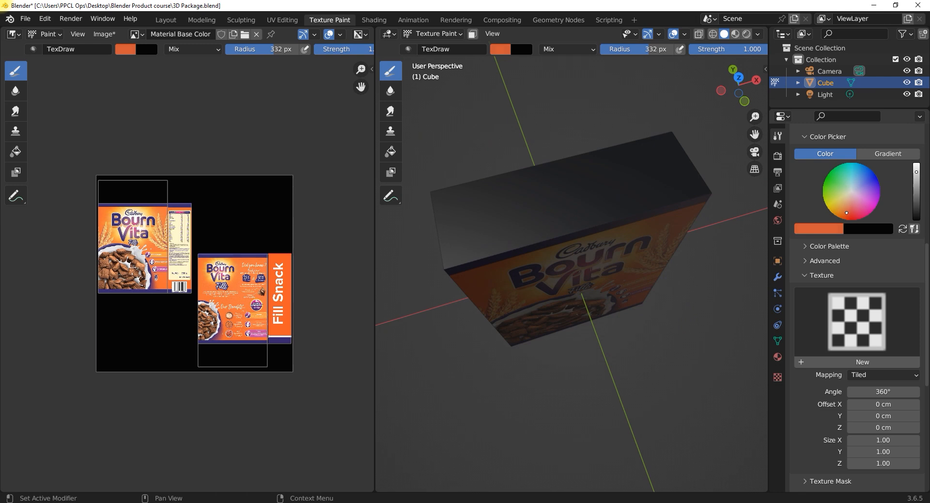
{"action": "mouse_move", "coordinate": [600, 274]}
{"action": "middle_mouse_down"}
{"action": "mouse_move", "coordinate": [581, 234]}
{"action": "mouse_move", "coordinate": [577, 251]}
{"action": "mouse_move", "coordinate": [592, 232]}
{"action": "mouse_move", "coordinate": [565, 277]}
{"action": "middle_mouse_up"}
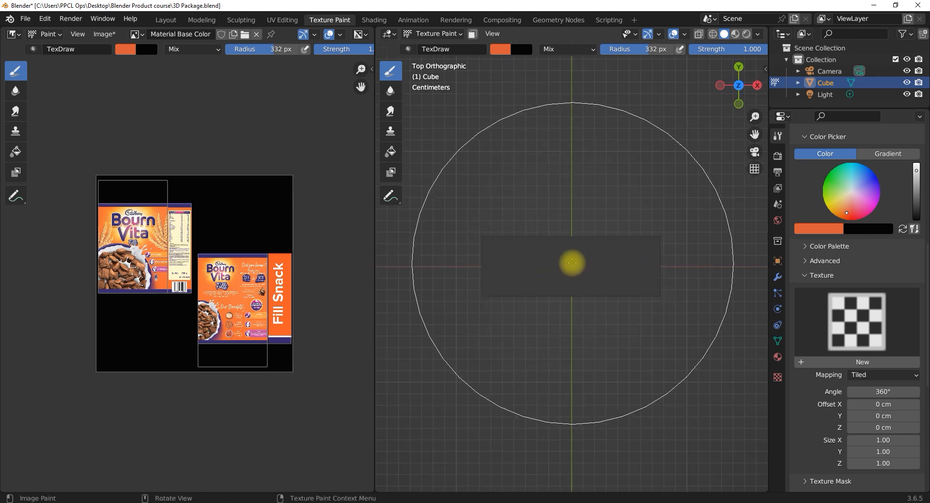
{"action": "left_click_drag", "start_coordinate": [571, 263], "coordinate": [561, 332]}
- Sample the dark purple band at the foot of the Fill Snack strip in the texture image as the brush colour
{"action": "mouse_move", "coordinate": [574, 290]}
{"action": "middle_mouse_down"}
{"action": "mouse_move", "coordinate": [667, 241]}
{"action": "mouse_move", "coordinate": [676, 212]}
{"action": "mouse_move", "coordinate": [572, 351]}
{"action": "mouse_move", "coordinate": [660, 150]}
{"action": "middle_mouse_up"}
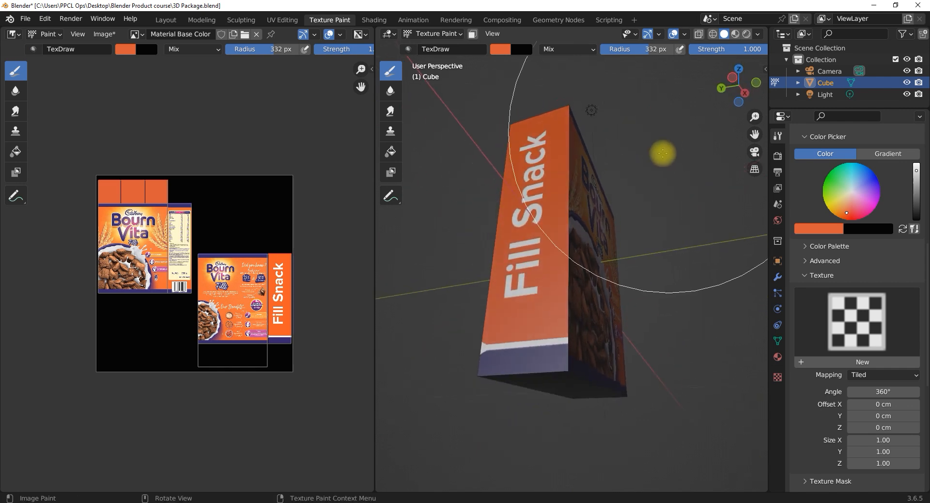
{"action": "scroll", "coordinate": [556, 362], "scroll_direction": "up", "scroll_amount": 4}
{"action": "middle_click_drag", "start_coordinate": [555, 361], "coordinate": [564, 315], "text": "shift"}
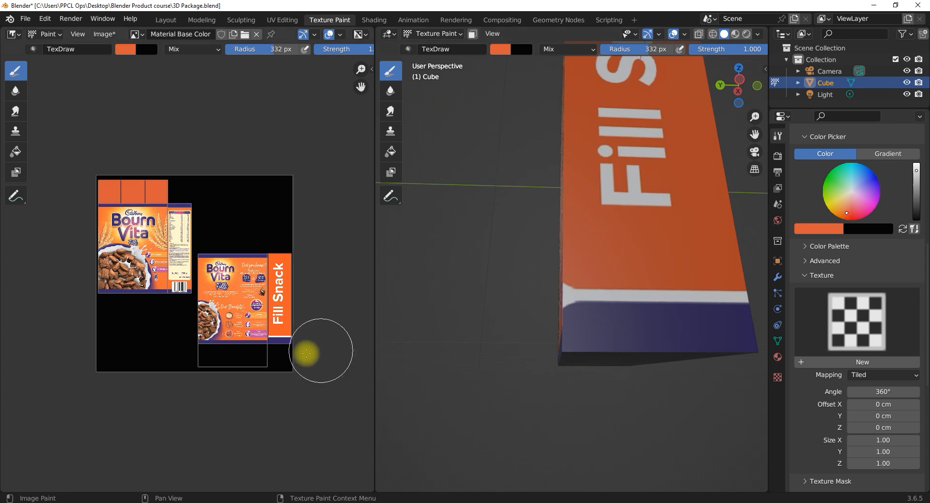
{"action": "scroll", "coordinate": [276, 350], "scroll_direction": "up", "scroll_amount": 1}
{"action": "scroll", "coordinate": [276, 350], "scroll_direction": "up", "scroll_amount": 2}
{"action": "scroll", "coordinate": [289, 374], "scroll_direction": "up", "scroll_amount": 1}
{"action": "middle_click_drag", "start_coordinate": [289, 373], "coordinate": [132, 268]}
{"action": "middle_click_drag", "start_coordinate": [231, 342], "coordinate": [238, 345]}
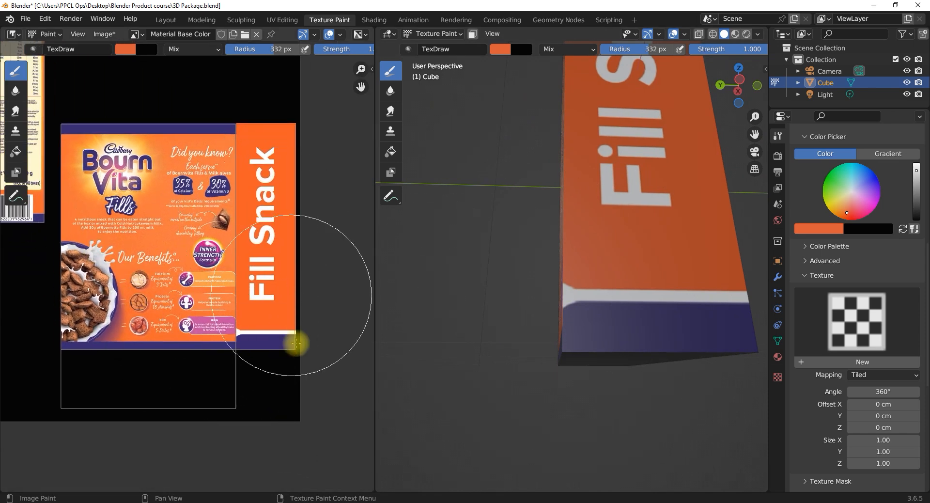
{"action": "left_click", "coordinate": [503, 49]}
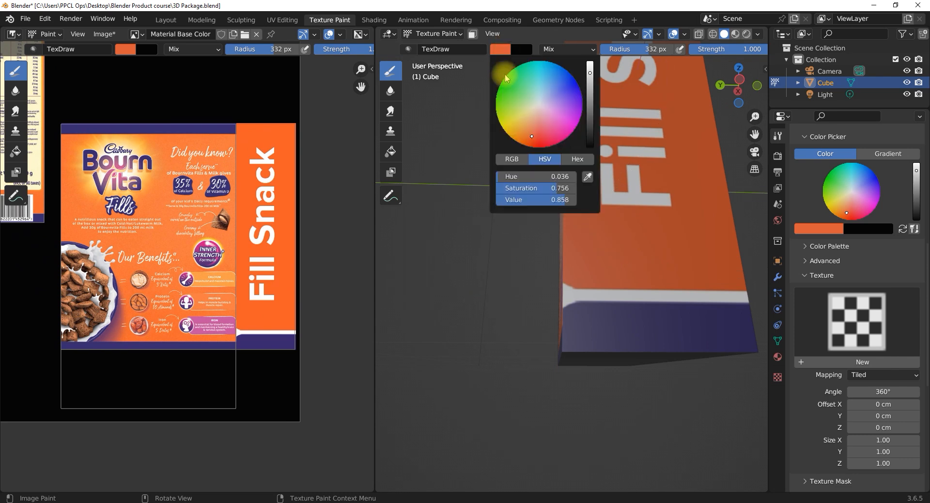
{"action": "left_click", "coordinate": [587, 176]}
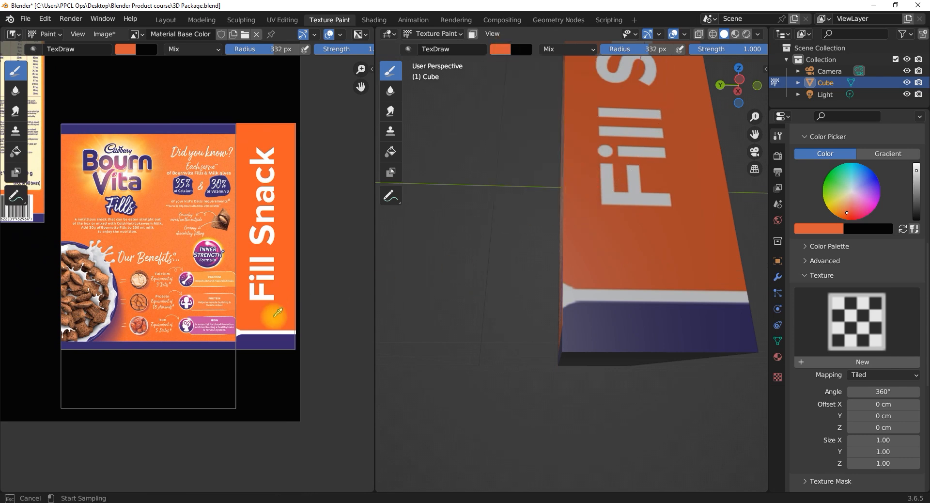
{"action": "left_click", "coordinate": [270, 342]}
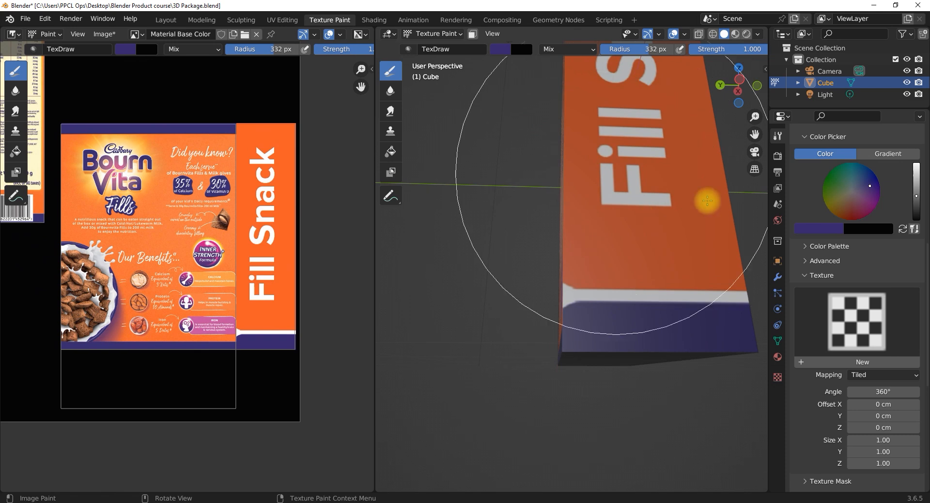
- Paint the box's bottom face with the sampled purple
{"action": "scroll", "coordinate": [583, 208], "scroll_direction": "down", "scroll_amount": 6}
{"action": "mouse_move", "coordinate": [544, 270]}
{"action": "middle_mouse_down"}
{"action": "mouse_move", "coordinate": [587, 264]}
{"action": "mouse_move", "coordinate": [599, 250]}
{"action": "mouse_move", "coordinate": [604, 183]}
{"action": "mouse_move", "coordinate": [606, 263]}
{"action": "middle_mouse_up"}
{"action": "left_click", "coordinate": [580, 261]}
- Sample the orange of the Fill Snack strip in the texture image and repaint the box's top face with it
{"action": "mouse_move", "coordinate": [596, 218]}
{"action": "middle_mouse_down"}
{"action": "mouse_move", "coordinate": [590, 357]}
{"action": "mouse_move", "coordinate": [587, 256]}
{"action": "middle_mouse_up"}
{"action": "left_click", "coordinate": [506, 50]}
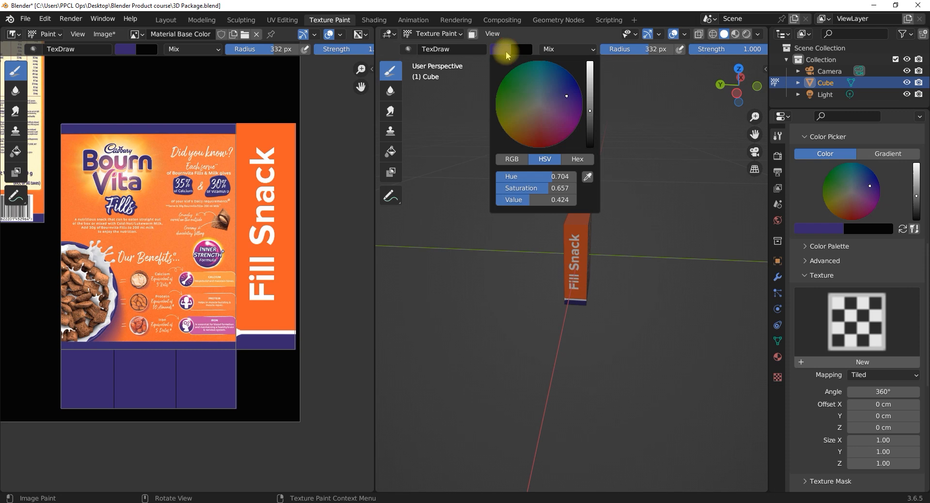
{"action": "left_click", "coordinate": [586, 178]}
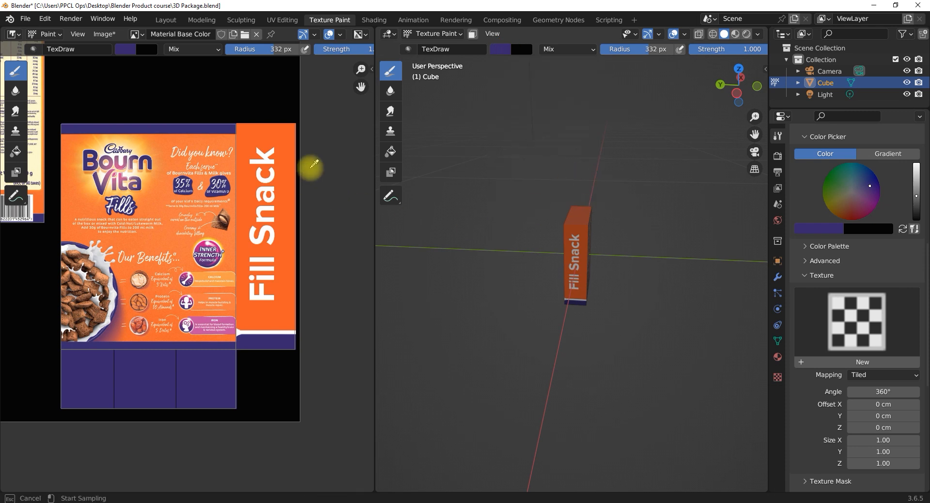
{"action": "left_click", "coordinate": [284, 135]}
{"action": "middle_click_drag", "start_coordinate": [560, 228], "coordinate": [573, 321], "text": "alt"}
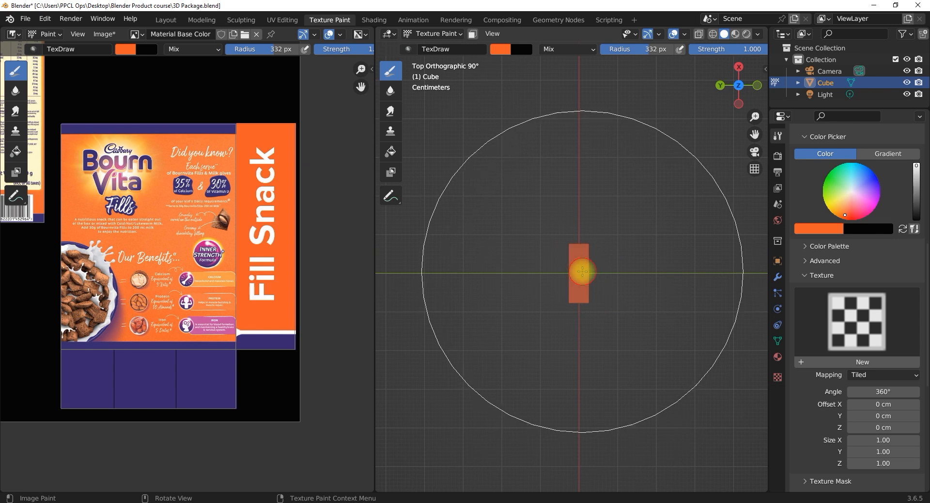
{"action": "mouse_move", "coordinate": [593, 299]}
{"action": "middle_mouse_down"}
{"action": "mouse_move", "coordinate": [584, 218]}
{"action": "mouse_move", "coordinate": [539, 220]}
{"action": "mouse_move", "coordinate": [535, 237]}
{"action": "middle_mouse_up"}
{"action": "mouse_move", "coordinate": [554, 257]}
{"action": "middle_mouse_down"}
{"action": "mouse_move", "coordinate": [725, 245]}
{"action": "mouse_move", "coordinate": [396, 249]}
{"action": "mouse_move", "coordinate": [725, 172]}
{"action": "mouse_move", "coordinate": [550, 242]}
{"action": "mouse_move", "coordinate": [602, 280]}
{"action": "mouse_move", "coordinate": [617, 266]}
{"action": "mouse_move", "coordinate": [482, 235]}
{"action": "mouse_move", "coordinate": [667, 270]}
{"action": "mouse_move", "coordinate": [591, 326]}
{"action": "mouse_move", "coordinate": [609, 249]}
{"action": "mouse_move", "coordinate": [606, 273]}
{"action": "middle_mouse_up"}
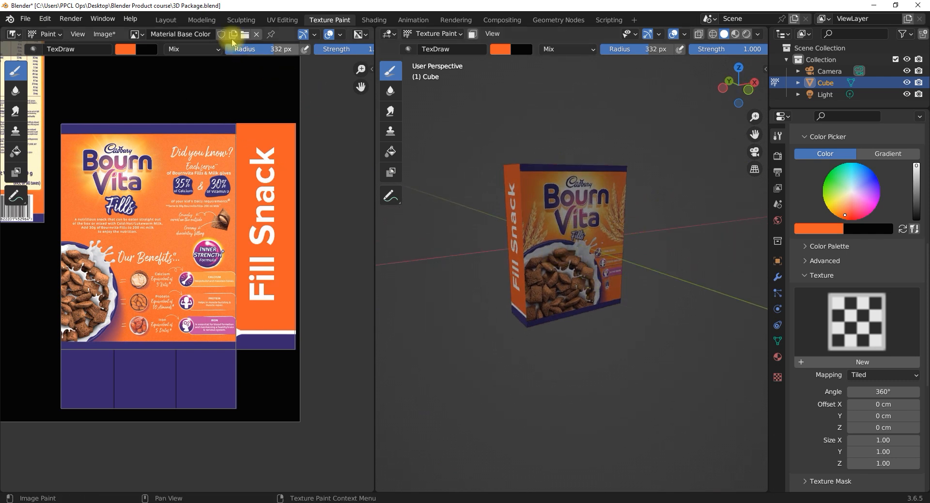
- Switch to the Layout workspace and inspect the box's painted faces from several angles
{"action": "left_click", "coordinate": [166, 20]}
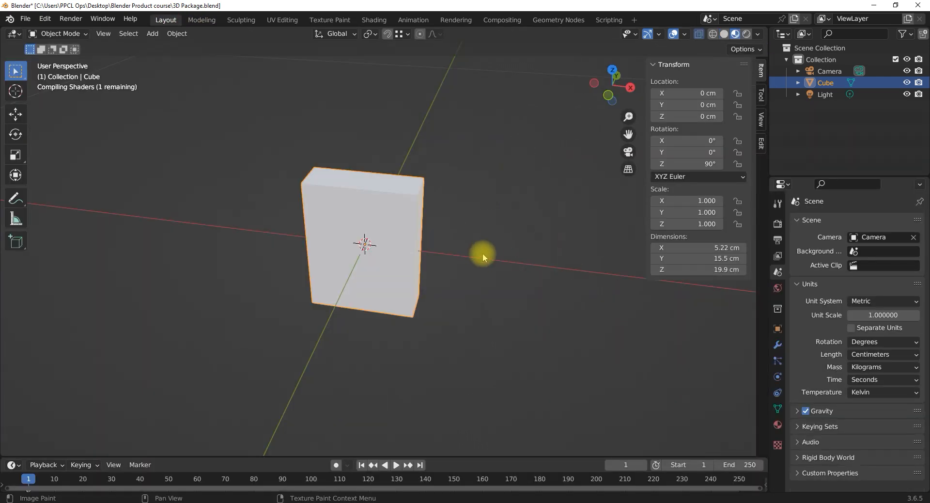
{"action": "scroll", "coordinate": [371, 243], "scroll_direction": "down", "scroll_amount": 2}
{"action": "middle_click_drag", "start_coordinate": [375, 243], "coordinate": [398, 245]}
{"action": "middle_click_drag", "start_coordinate": [521, 267], "coordinate": [528, 250]}
{"action": "key", "text": "n"}
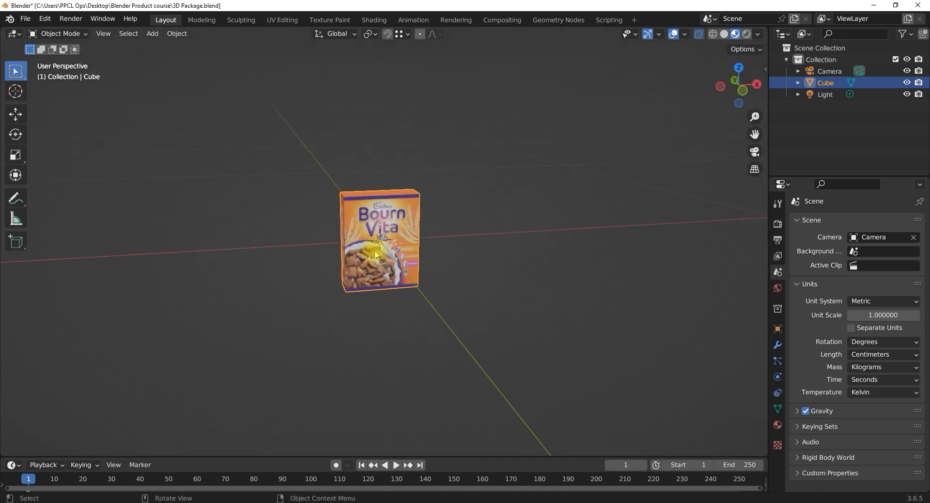
{"action": "scroll", "coordinate": [368, 232], "scroll_direction": "up", "scroll_amount": 7}
{"action": "middle_click_drag", "start_coordinate": [358, 246], "coordinate": [394, 273]}
{"action": "scroll", "coordinate": [398, 264], "scroll_direction": "down", "scroll_amount": 3}
{"action": "scroll", "coordinate": [368, 194], "scroll_direction": "up", "scroll_amount": 4}
{"action": "middle_click_drag", "start_coordinate": [357, 170], "coordinate": [342, 212]}
{"action": "scroll", "coordinate": [342, 212], "scroll_direction": "down", "scroll_amount": 5}
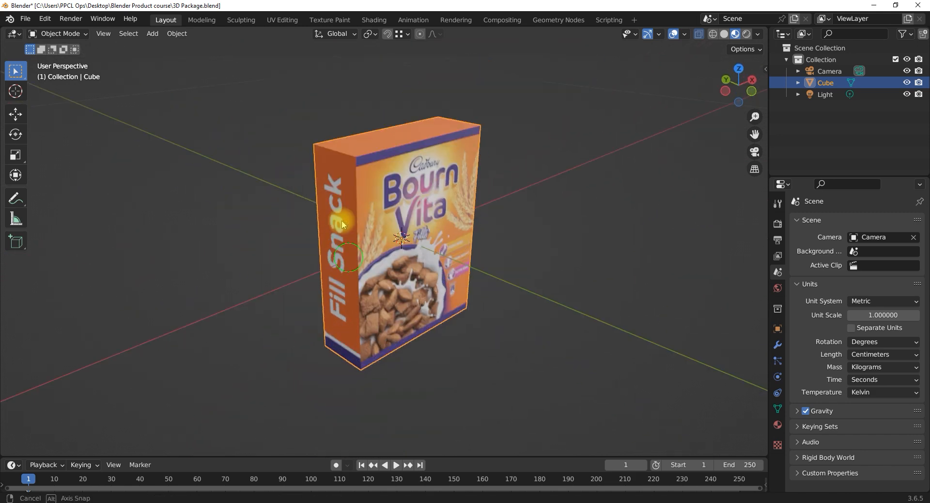
{"action": "key", "text": "n"}
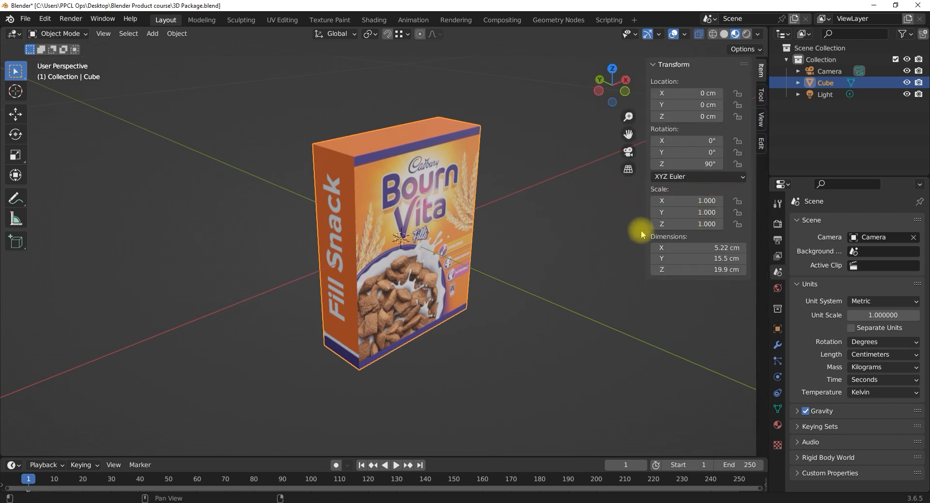
- Add a Bevel modifier to the box with an amount of 0.1 cm
{"action": "left_click", "coordinate": [778, 344]}
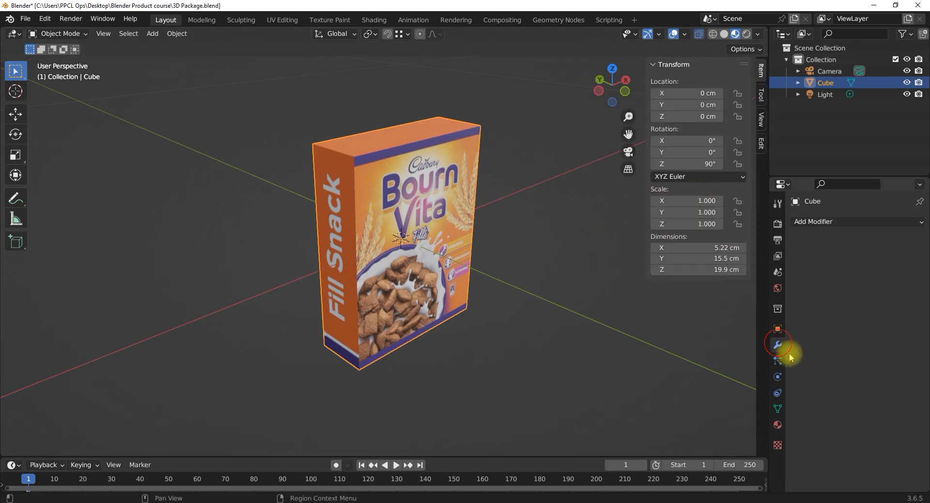
{"action": "left_click", "coordinate": [830, 222]}
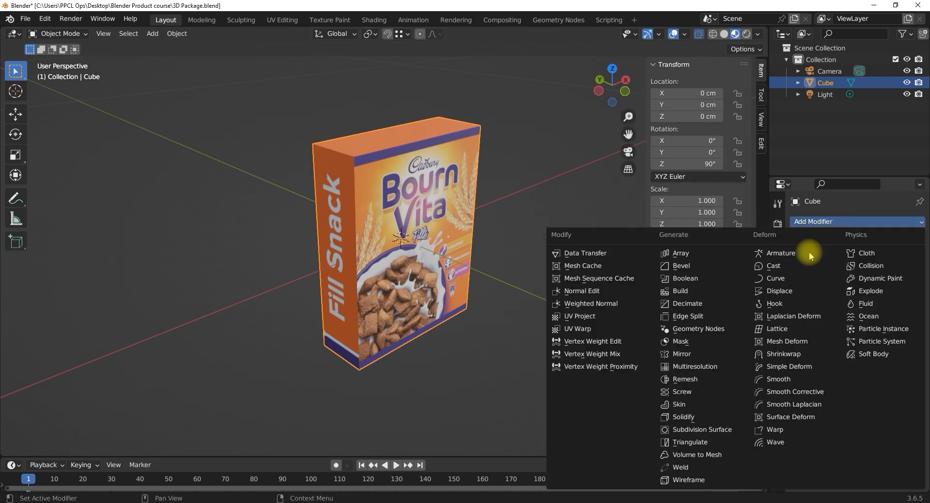
{"action": "left_click", "coordinate": [680, 265]}
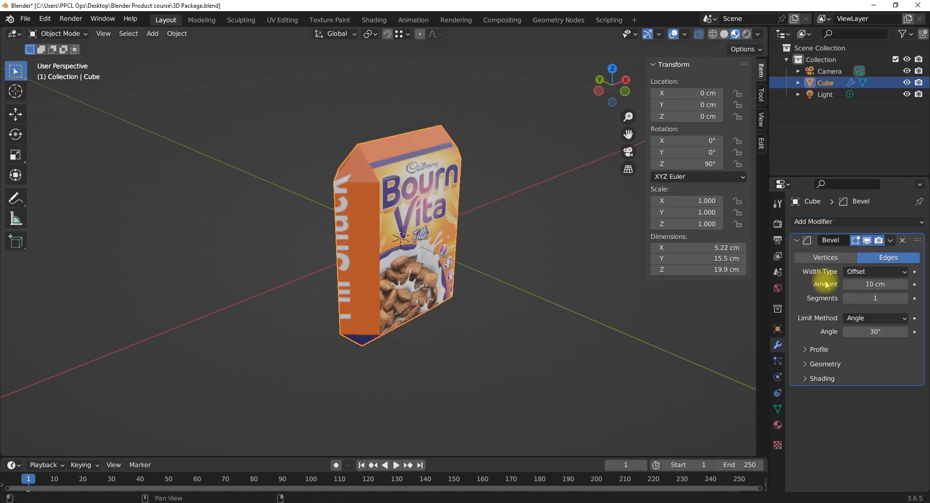
{"action": "mouse_move", "coordinate": [875, 284]}
{"action": "left_mouse_down"}
{"action": "mouse_move", "coordinate": [842, 284]}
{"action": "mouse_move", "coordinate": [876, 284]}
{"action": "left_mouse_up"}
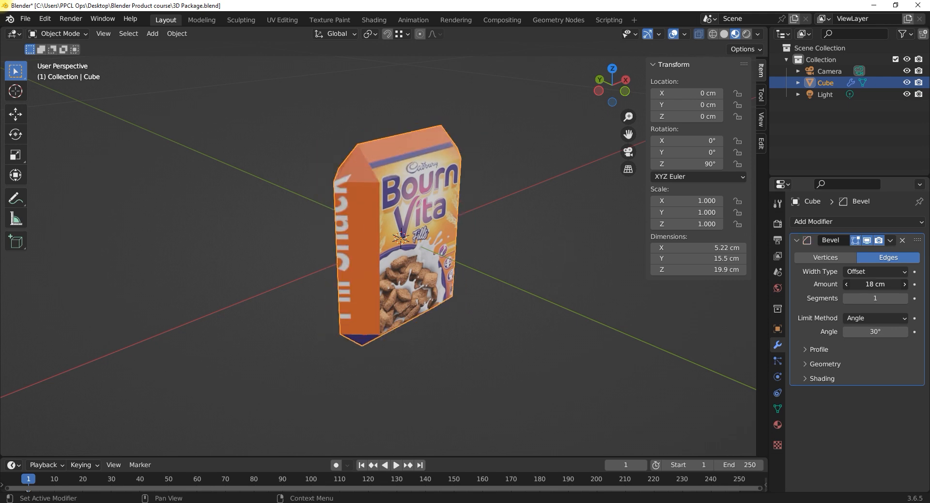
{"action": "left_click", "coordinate": [877, 284]}
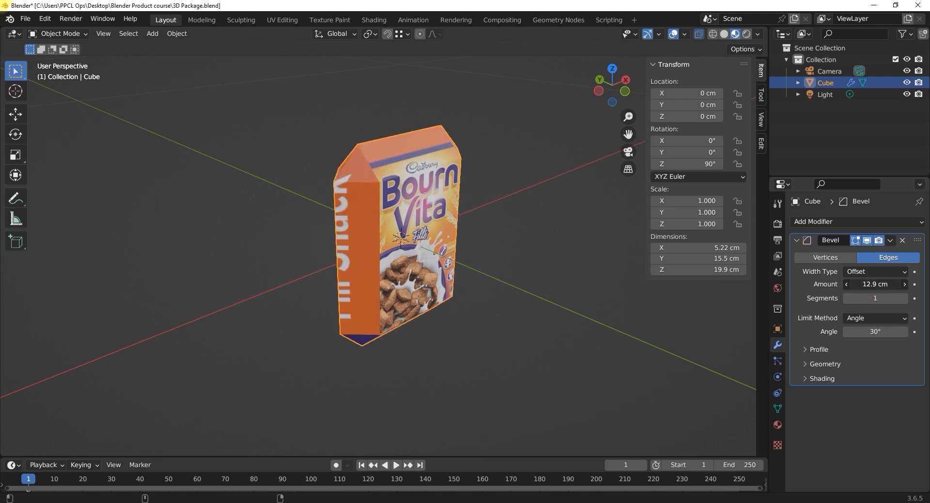
{"action": "left_click_drag", "start_coordinate": [876, 284], "coordinate": [840, 284]}
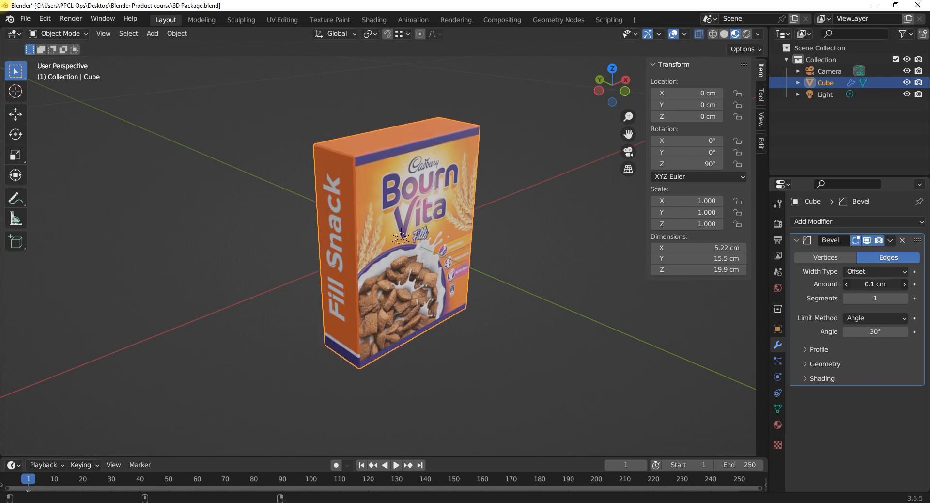
- Raise the bevel to 6 segments, checking the rounded edges at the box's upper corner
{"action": "left_click", "coordinate": [904, 298]}
{"action": "left_click", "coordinate": [905, 298]}
{"action": "left_click", "coordinate": [905, 298]}
{"action": "left_click", "coordinate": [904, 298]}
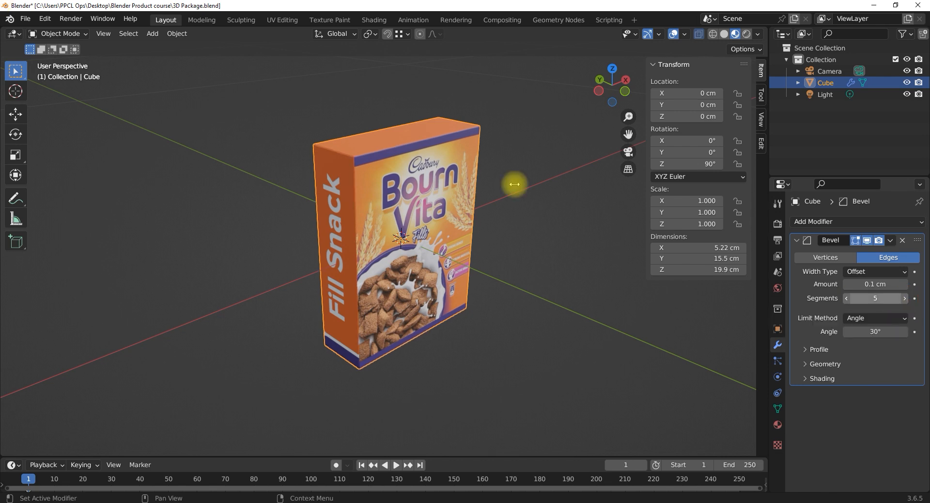
{"action": "scroll", "coordinate": [366, 151], "scroll_direction": "up", "scroll_amount": 5}
{"action": "middle_click_drag", "start_coordinate": [372, 197], "coordinate": [361, 158]}
{"action": "scroll", "coordinate": [361, 159], "scroll_direction": "up", "scroll_amount": 3}
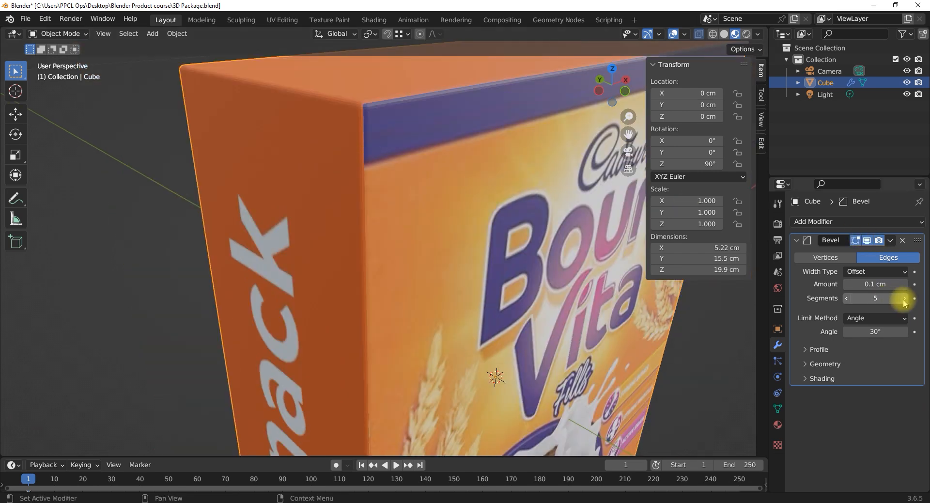
{"action": "left_click", "coordinate": [904, 298]}
- Apply Shade Smooth to the box and inspect its bevelled edges from all around
{"action": "right_click", "coordinate": [406, 99]}
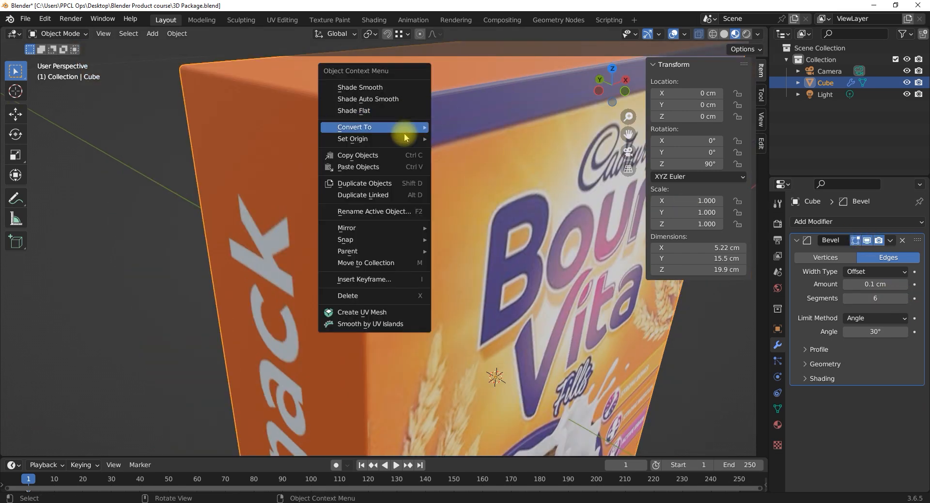
{"action": "left_click", "coordinate": [366, 91]}
{"action": "scroll", "coordinate": [407, 132], "scroll_direction": "down", "scroll_amount": 6}
{"action": "middle_click_drag", "start_coordinate": [423, 178], "coordinate": [368, 250]}
{"action": "scroll", "coordinate": [370, 250], "scroll_direction": "up", "scroll_amount": 3}
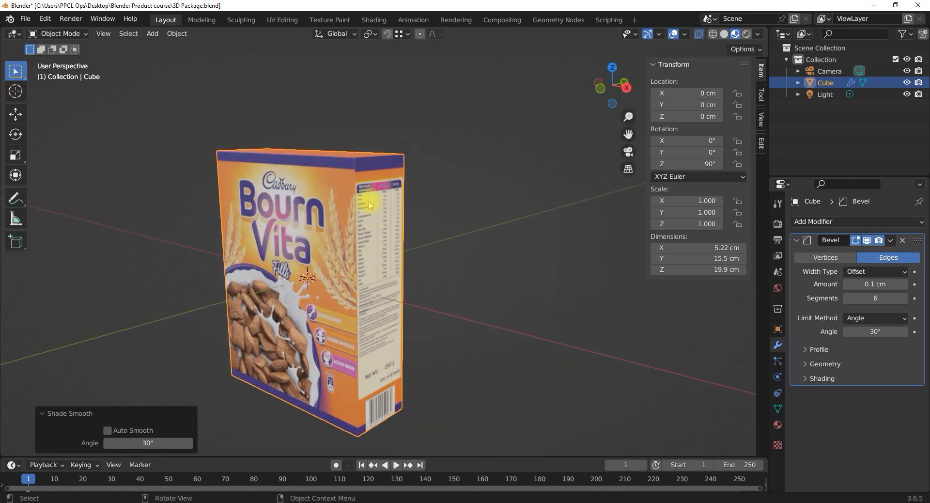
{"action": "scroll", "coordinate": [370, 205], "scroll_direction": "down", "scroll_amount": 2}
{"action": "middle_click_drag", "start_coordinate": [465, 247], "coordinate": [433, 247]}
{"action": "scroll", "coordinate": [438, 240], "scroll_direction": "down", "scroll_amount": 2}
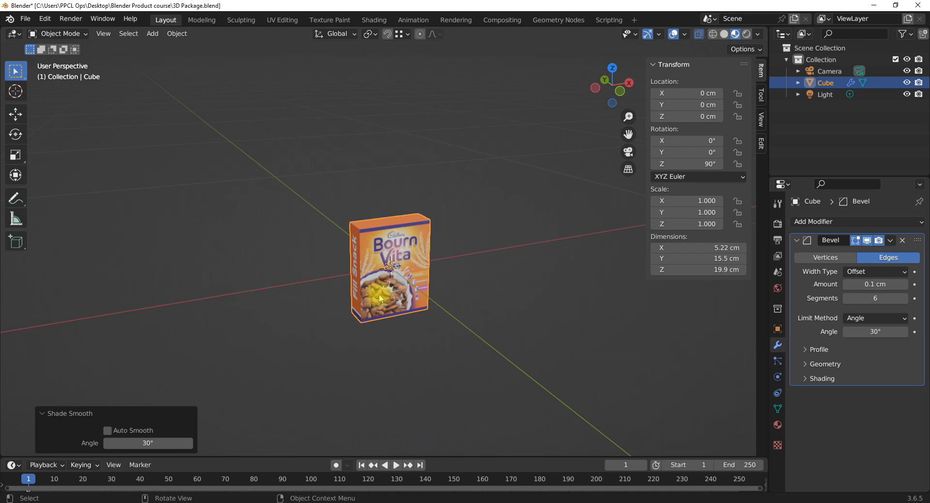
- Inspect the smooth-shaded box up close and check the viewport shading's lighting options
{"action": "scroll", "coordinate": [381, 298], "scroll_direction": "up", "scroll_amount": 4}
{"action": "middle_click_drag", "start_coordinate": [381, 298], "coordinate": [627, 205]}
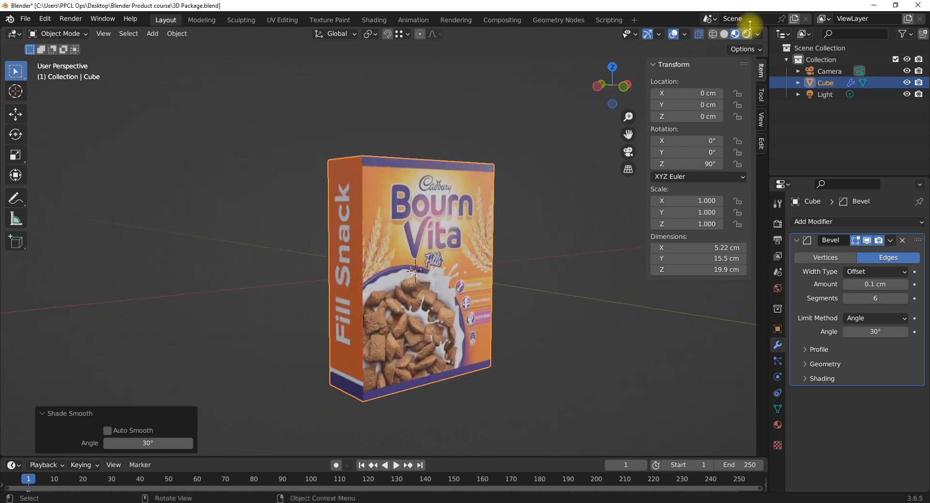
{"action": "scroll", "coordinate": [505, 249], "scroll_direction": "up", "scroll_amount": 3}
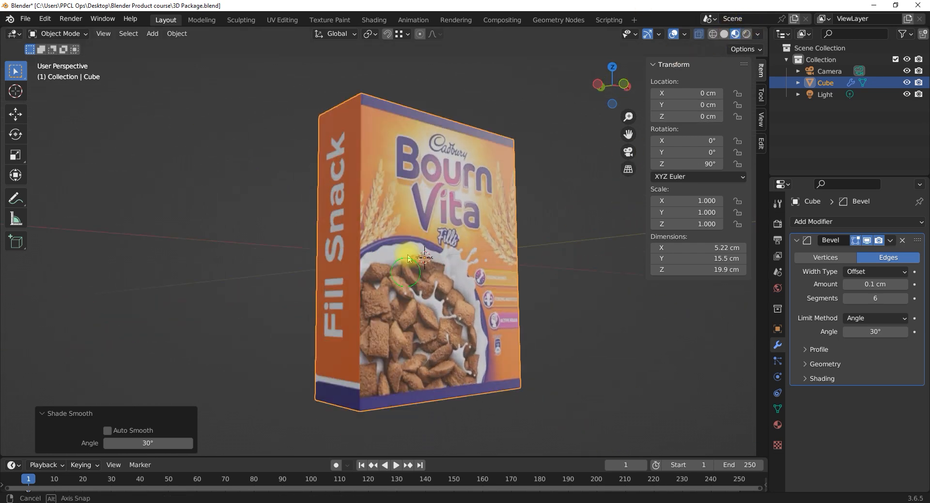
{"action": "left_click", "coordinate": [758, 35]}
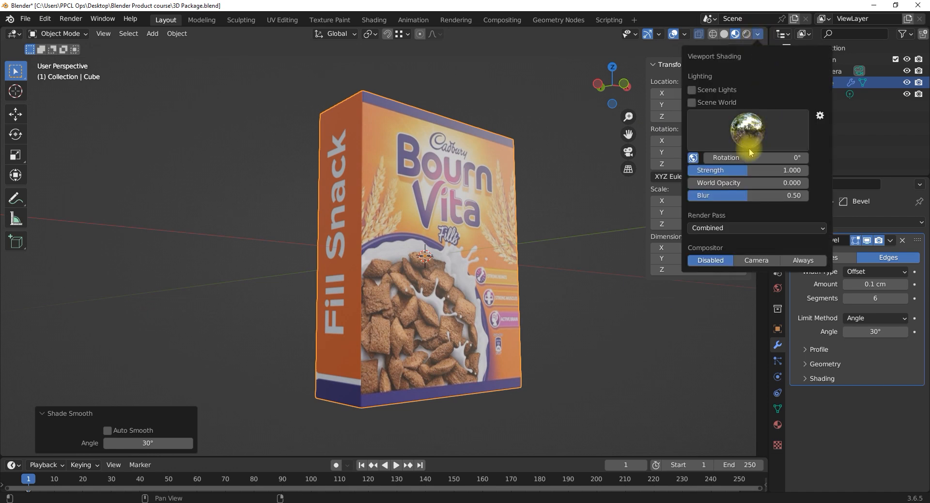
{"action": "middle_click_drag", "start_coordinate": [462, 251], "coordinate": [621, 255]}
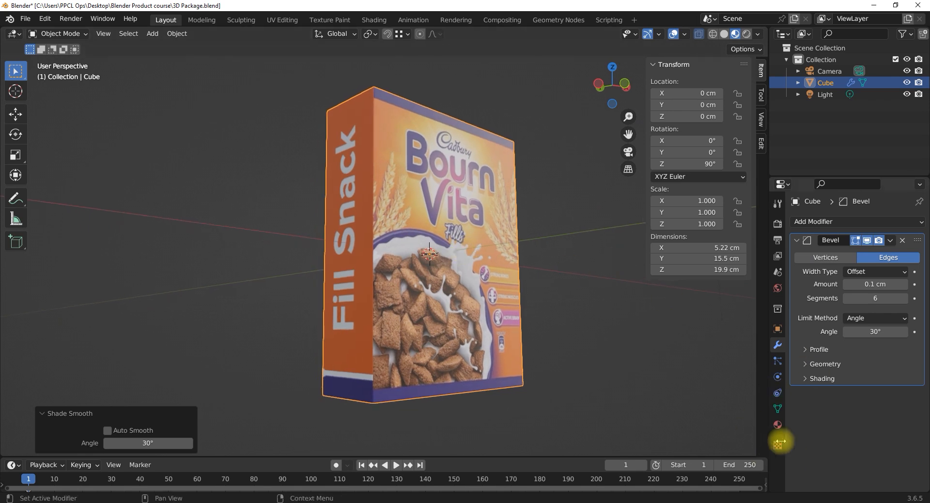
- Lower the roughness of the box's material to 0.066
{"action": "left_click", "coordinate": [777, 425]}
{"action": "middle_click_drag", "start_coordinate": [748, 366], "coordinate": [717, 352]}
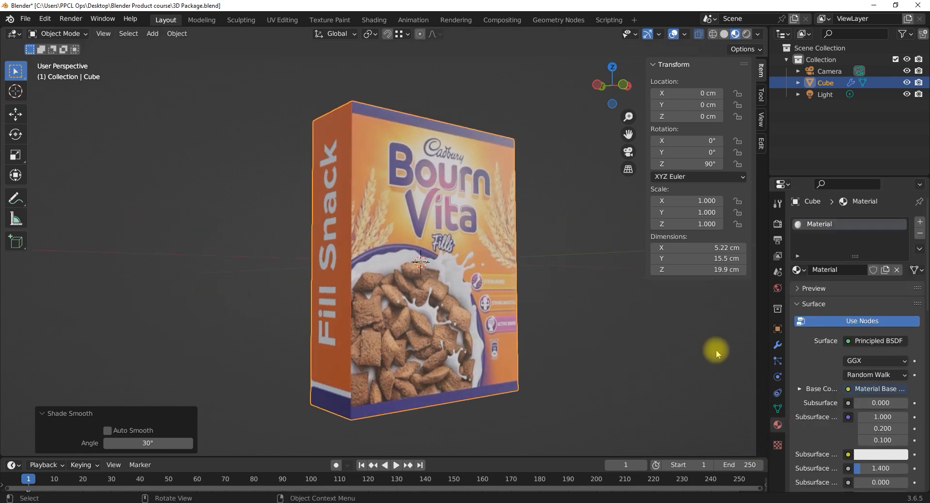
{"action": "scroll", "coordinate": [819, 407], "scroll_direction": "down", "scroll_amount": 6}
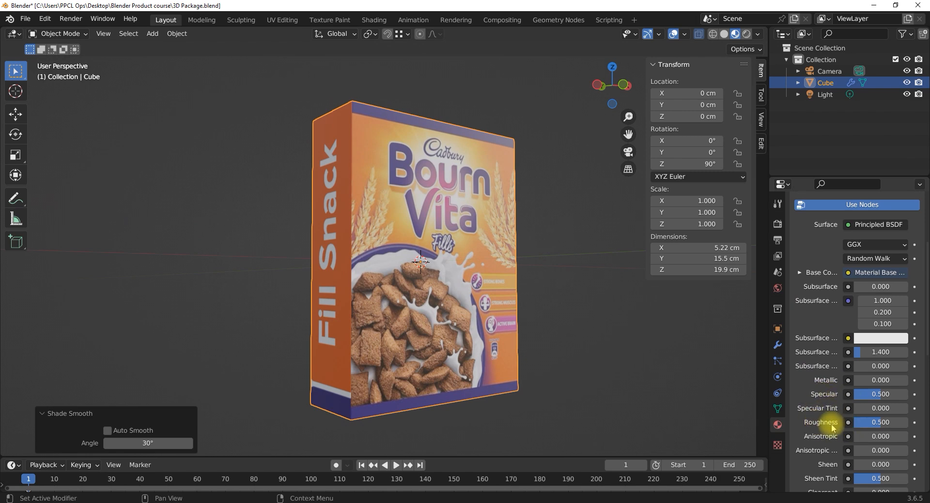
{"action": "left_click_drag", "start_coordinate": [881, 422], "coordinate": [858, 422]}
{"action": "mouse_move", "coordinate": [417, 253]}
{"action": "middle_mouse_down"}
{"action": "mouse_move", "coordinate": [432, 239]}
{"action": "mouse_move", "coordinate": [425, 248]}
{"action": "middle_mouse_up"}
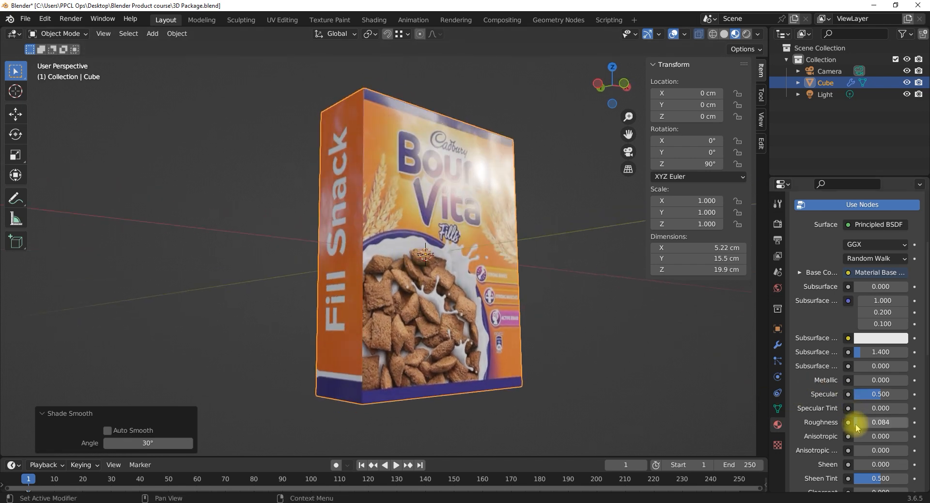
{"action": "left_click_drag", "start_coordinate": [861, 422], "coordinate": [858, 422]}
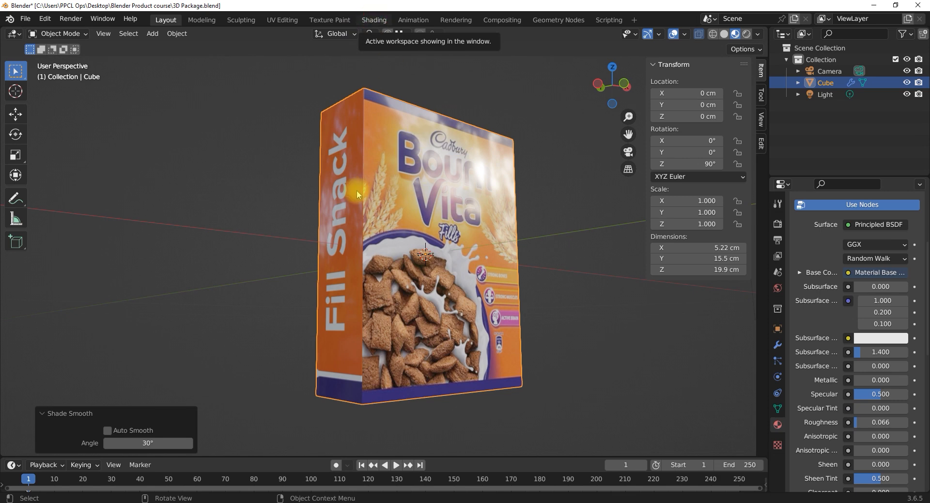
- Switch to the Shading workspace and bring the box material's nodes into view
{"action": "left_click", "coordinate": [374, 20]}
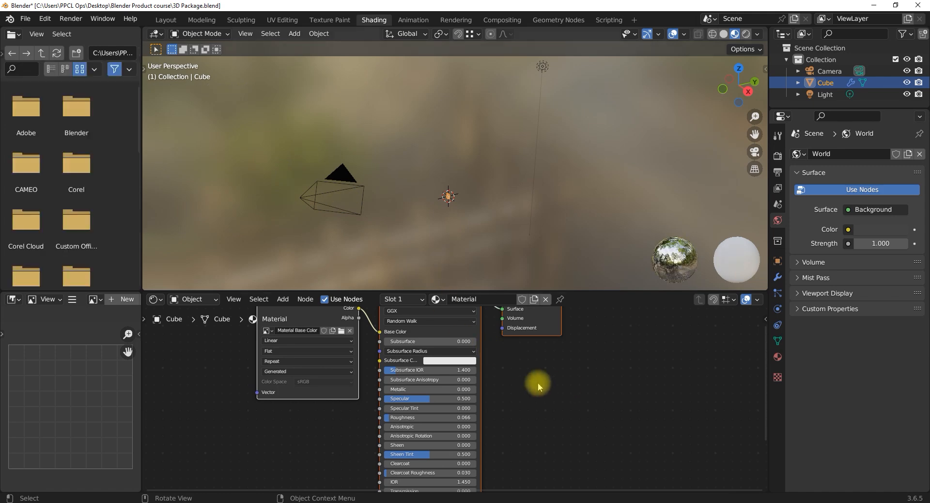
{"action": "scroll", "coordinate": [607, 381], "scroll_direction": "down", "scroll_amount": 4}
{"action": "middle_click_drag", "start_coordinate": [503, 384], "coordinate": [659, 396]}
{"action": "scroll", "coordinate": [518, 387], "scroll_direction": "up", "scroll_amount": 5}
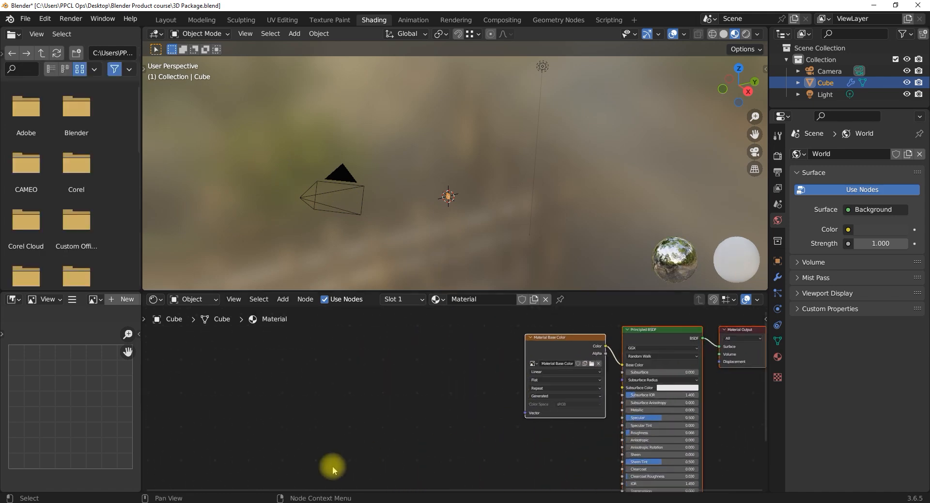
- Switch to File Explorer, open the Blender Product course folder on the Desktop, and move its window clear of the 3D viewport
{"action": "left_click", "coordinate": [427, 502]}
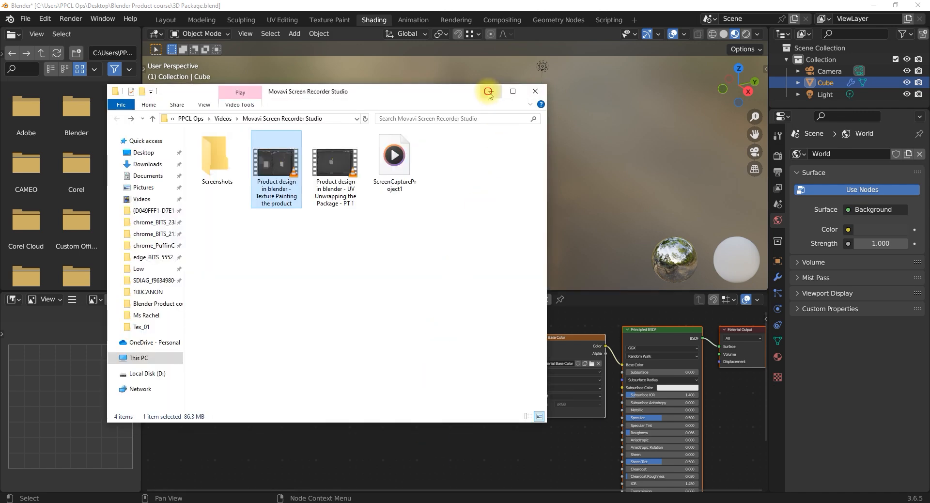
{"action": "left_click", "coordinate": [490, 92]}
{"action": "key", "text": "super+e"}
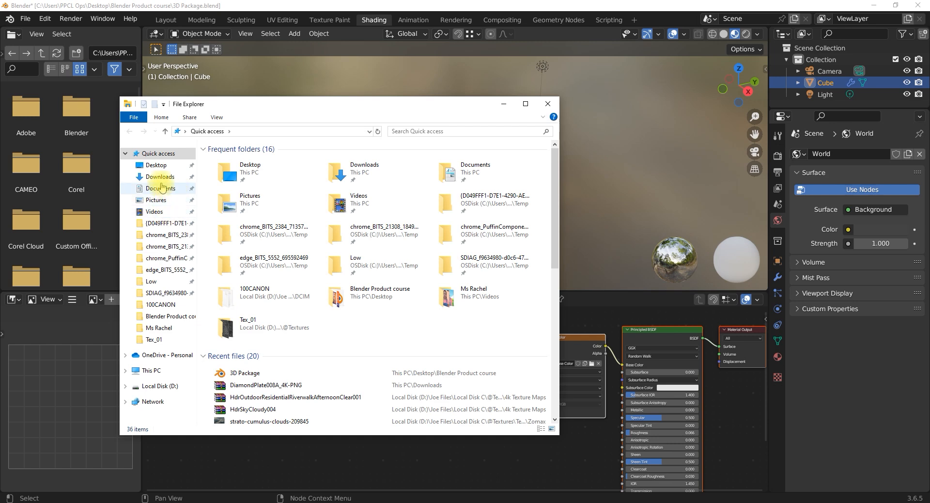
{"action": "left_click", "coordinate": [160, 177]}
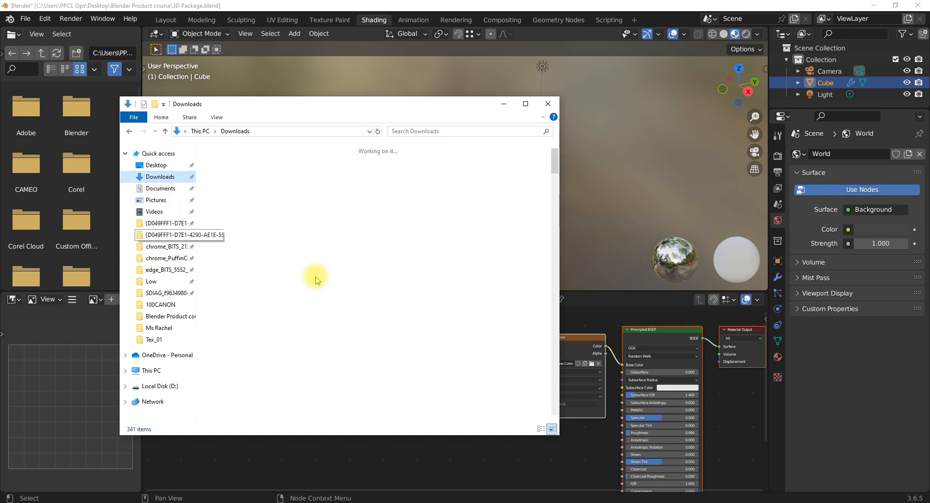
{"action": "left_click", "coordinate": [154, 169]}
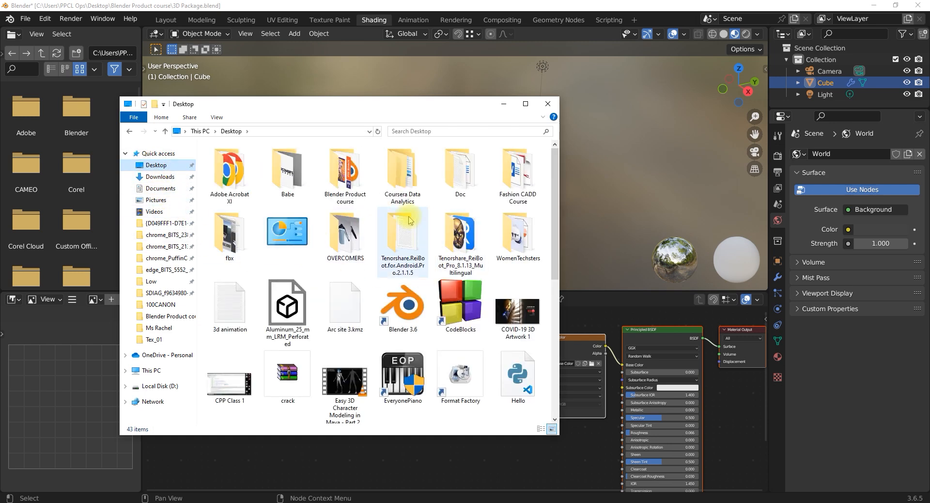
{"action": "double_click", "coordinate": [343, 170]}
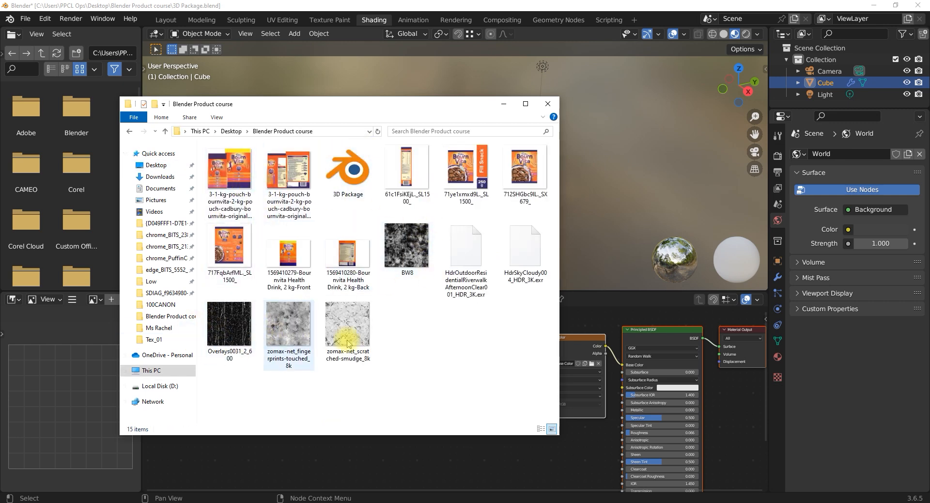
{"action": "left_click_drag", "start_coordinate": [423, 107], "coordinate": [356, 302]}
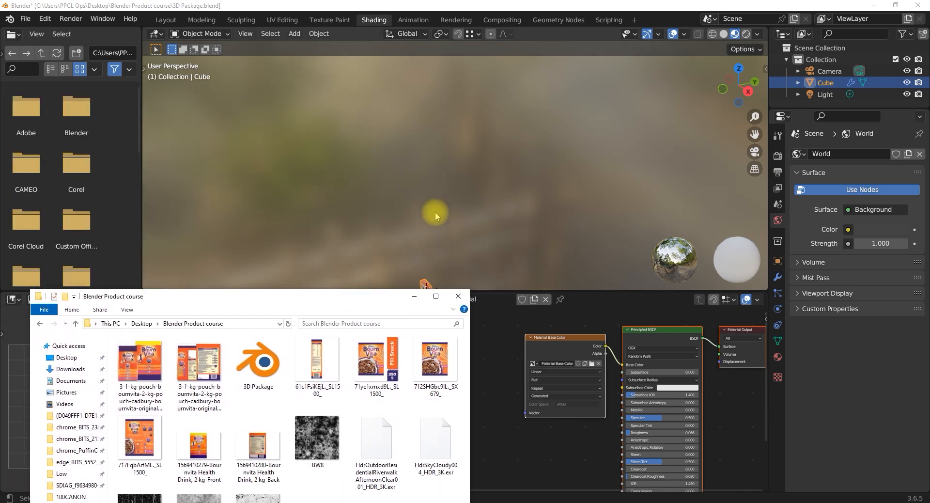
- Return to Blender and view the box in the 3D viewport from different distances and angles
{"action": "middle_click_drag", "start_coordinate": [441, 230], "coordinate": [445, 172]}
{"action": "scroll", "coordinate": [354, 230], "scroll_direction": "down", "scroll_amount": 2}
{"action": "left_click", "coordinate": [396, 225]}
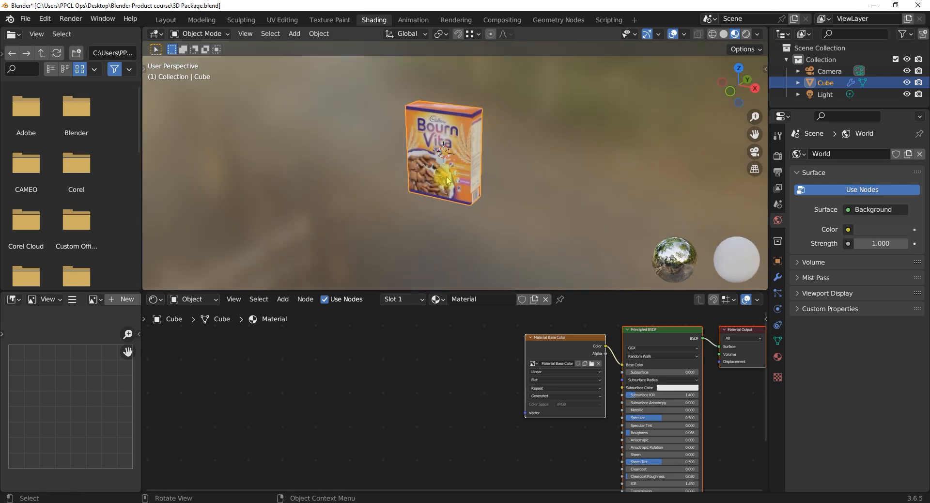
{"action": "scroll", "coordinate": [444, 184], "scroll_direction": "down", "scroll_amount": 2}
{"action": "scroll", "coordinate": [446, 184], "scroll_direction": "up", "scroll_amount": 3}
{"action": "mouse_move", "coordinate": [447, 185]}
{"action": "middle_mouse_down", "text": "shift"}
{"action": "mouse_move", "coordinate": [553, 165]}
{"action": "mouse_move", "coordinate": [474, 194]}
{"action": "mouse_move", "coordinate": [584, 186]}
{"action": "mouse_move", "coordinate": [455, 196]}
{"action": "middle_mouse_up", "text": "shift"}
{"action": "scroll", "coordinate": [473, 192], "scroll_direction": "down", "scroll_amount": 2}
{"action": "scroll", "coordinate": [473, 192], "scroll_direction": "down", "scroll_amount": 6}
{"action": "scroll", "coordinate": [461, 163], "scroll_direction": "up", "scroll_amount": 5}
{"action": "middle_click_drag", "start_coordinate": [498, 164], "coordinate": [532, 156]}
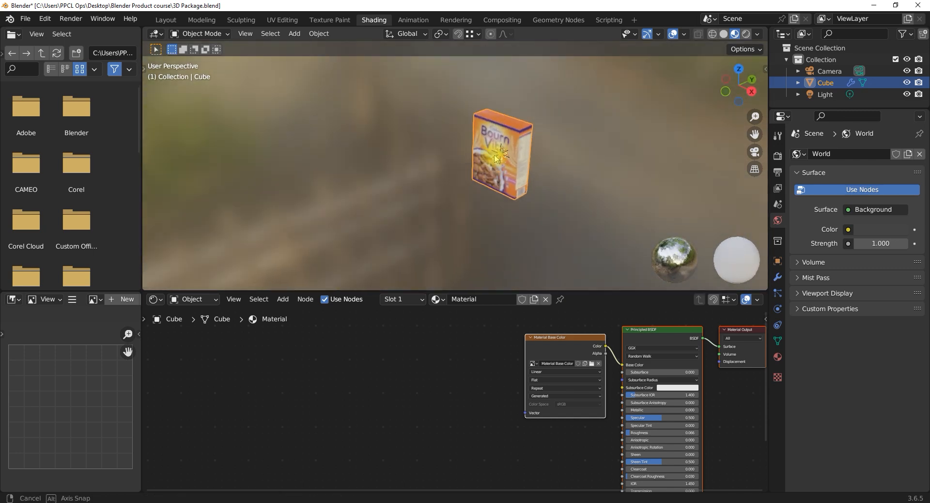
- Enable Auto Depth in the Navigation preferences and test it by zooming and orbiting around the box
{"action": "left_click", "coordinate": [45, 20]}
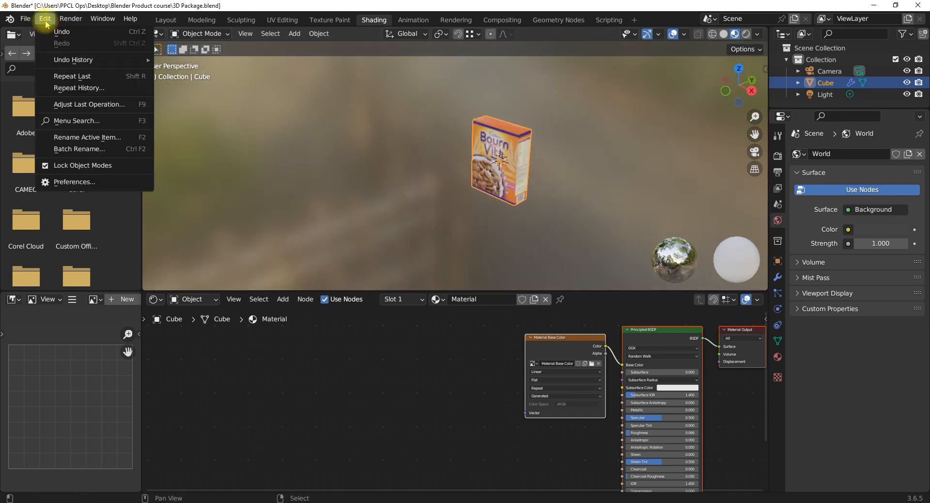
{"action": "left_click", "coordinate": [69, 182]}
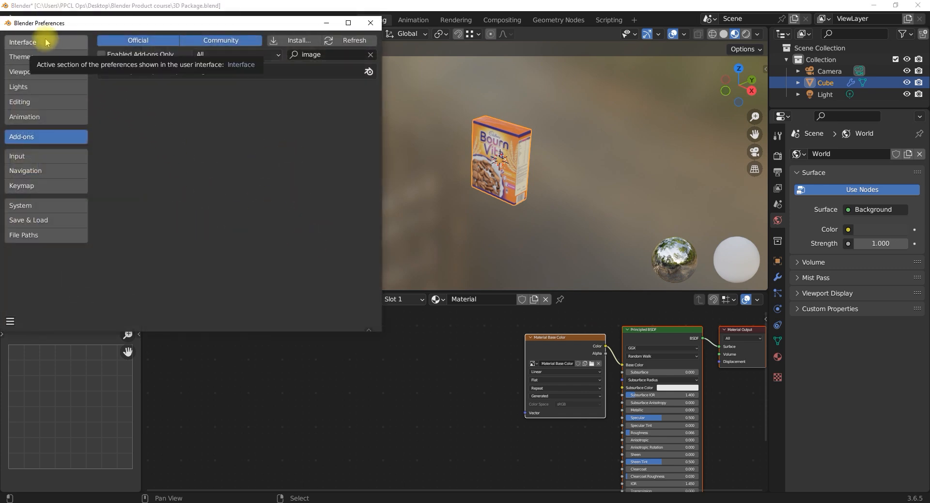
{"action": "left_click", "coordinate": [33, 172]}
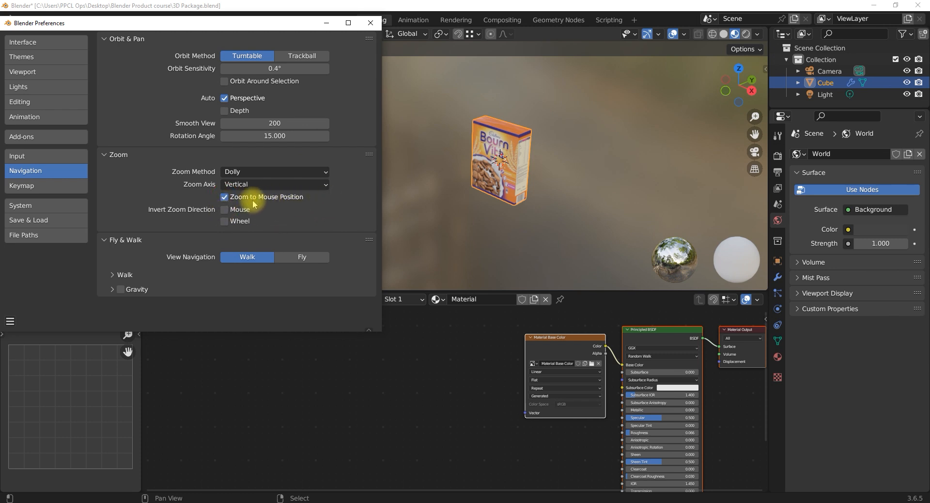
{"action": "left_click", "coordinate": [224, 111]}
{"action": "left_click", "coordinate": [371, 24]}
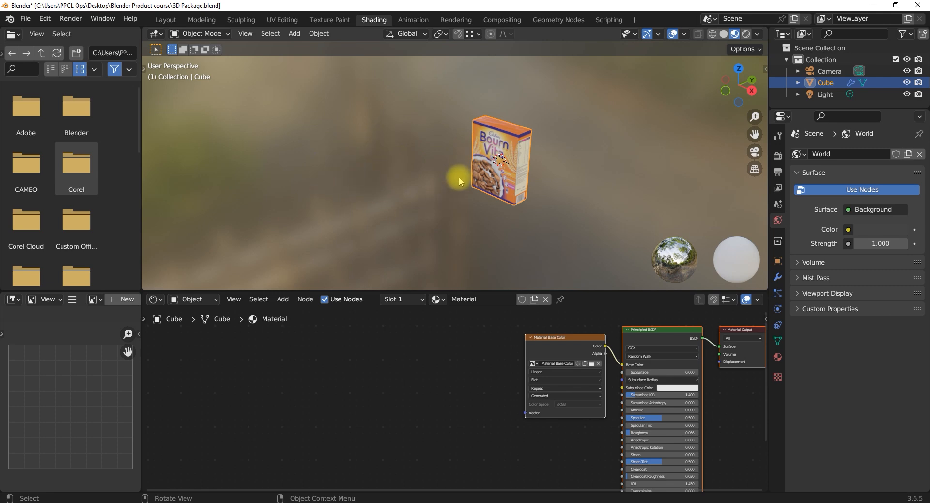
{"action": "scroll", "coordinate": [497, 162], "scroll_direction": "up", "scroll_amount": 3}
{"action": "middle_click_drag", "start_coordinate": [504, 169], "coordinate": [382, 162]}
{"action": "middle_click_drag", "start_coordinate": [319, 158], "coordinate": [492, 129]}
{"action": "scroll", "coordinate": [489, 140], "scroll_direction": "up", "scroll_amount": 2}
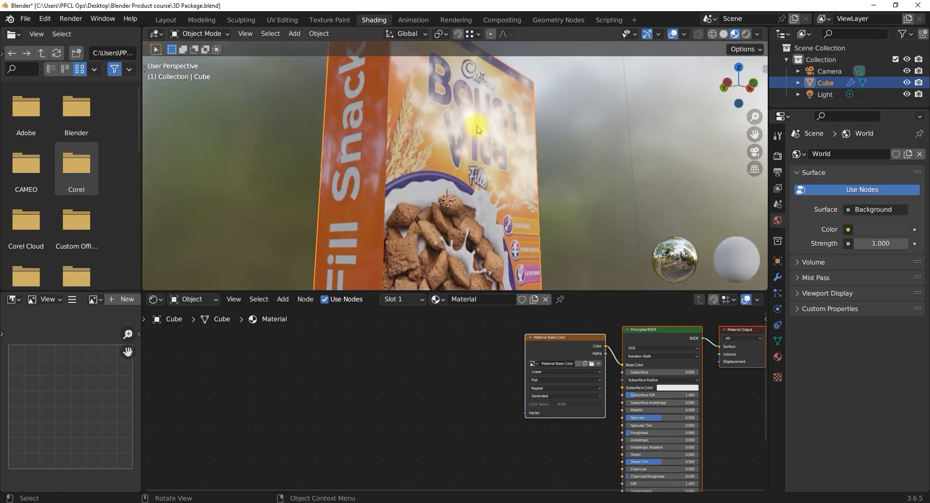
- Add the zomax-net_fingerprints-touched_8k image from the course folder to the box material as an image texture node
{"action": "scroll", "coordinate": [535, 397], "scroll_direction": "down", "scroll_amount": 2}
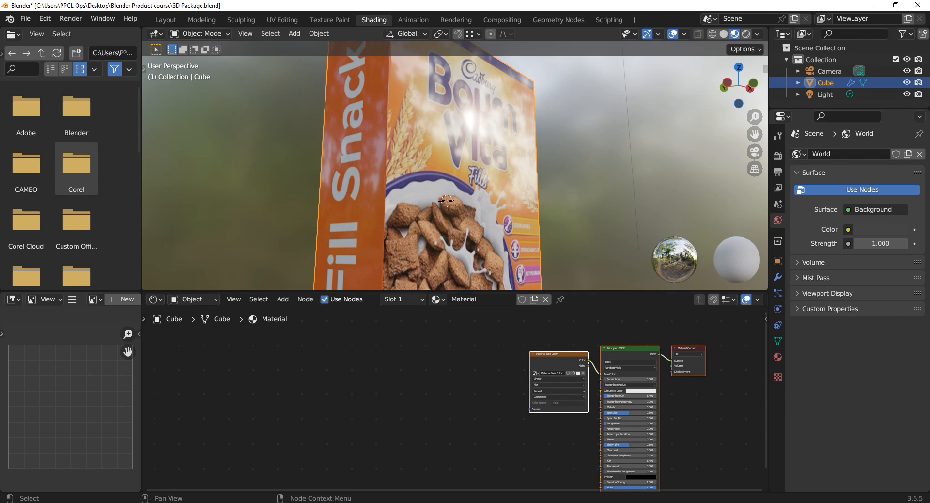
{"action": "left_click", "coordinate": [397, 502]}
{"action": "left_click_drag", "start_coordinate": [289, 302], "coordinate": [237, 130]}
{"action": "left_click_drag", "start_coordinate": [138, 351], "coordinate": [434, 442]}
{"action": "left_click_drag", "start_coordinate": [445, 406], "coordinate": [446, 408]}
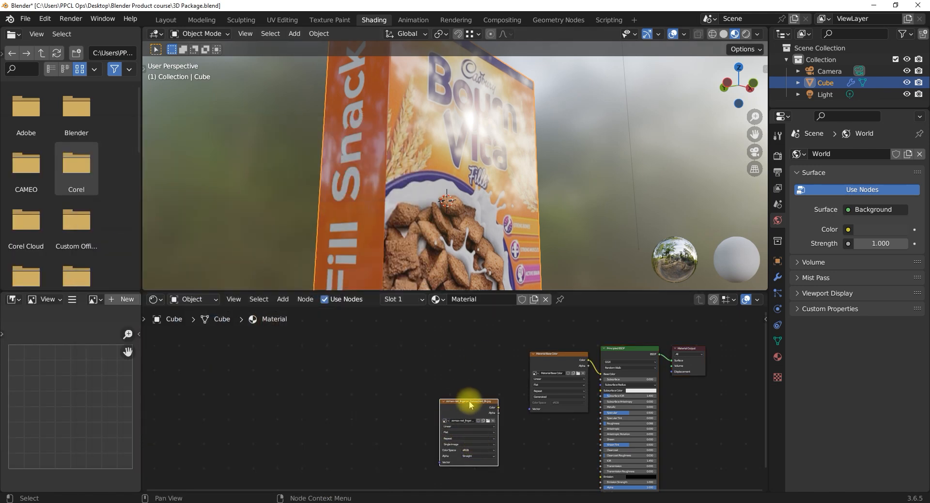
{"action": "left_click", "coordinate": [422, 369]}
{"action": "scroll", "coordinate": [507, 394], "scroll_direction": "up", "scroll_amount": 2}
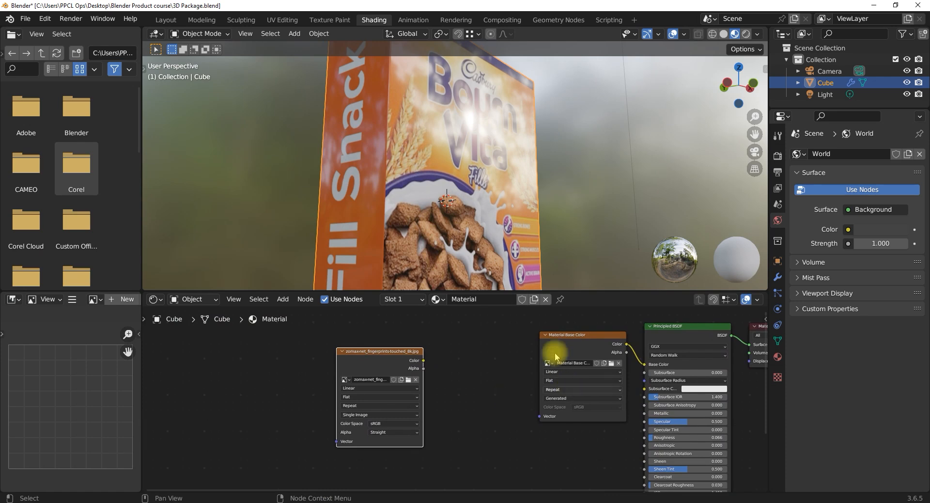
- Rearrange the nodes so the fingerprint texture sits below the Material Base Color node, with free space before the Principled BSDF
{"action": "left_click_drag", "start_coordinate": [567, 335], "coordinate": [564, 338]}
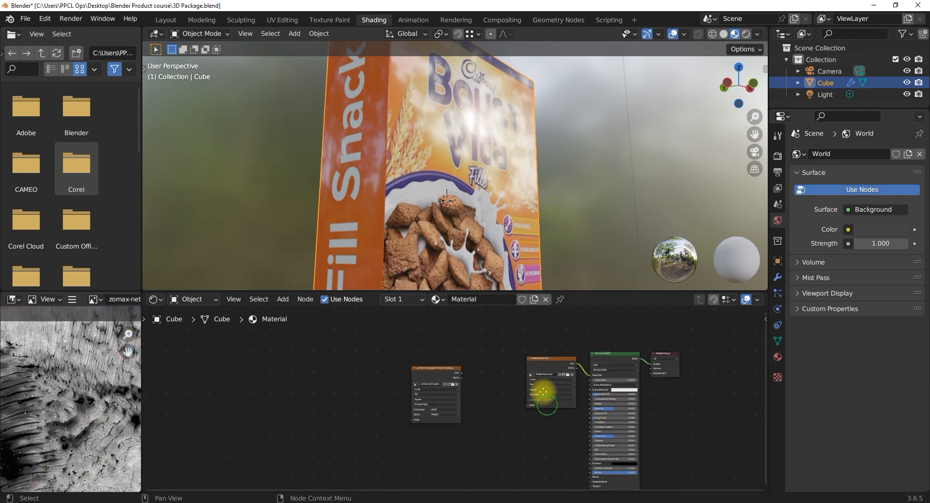
{"action": "middle_click_drag", "start_coordinate": [543, 392], "coordinate": [526, 352]}
{"action": "left_click_drag", "start_coordinate": [423, 327], "coordinate": [517, 386]}
{"action": "left_click_drag", "start_coordinate": [522, 319], "coordinate": [395, 316]}
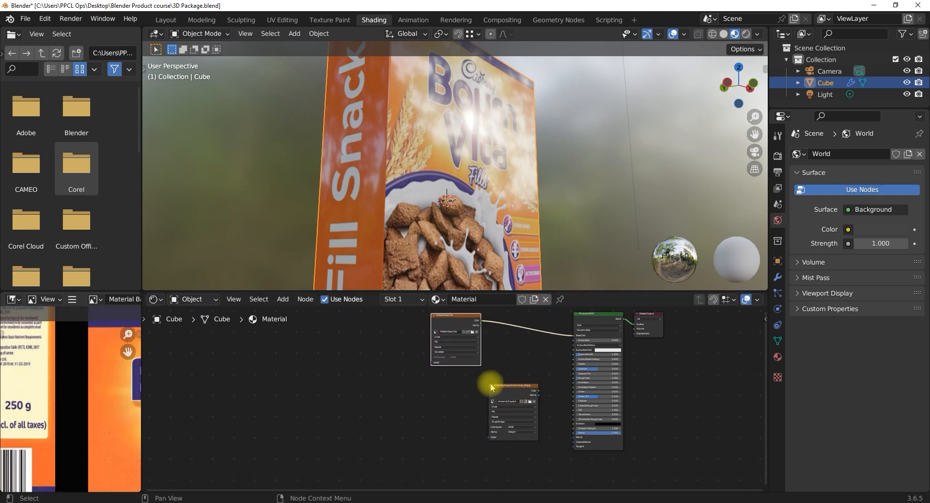
{"action": "left_click", "coordinate": [503, 388]}
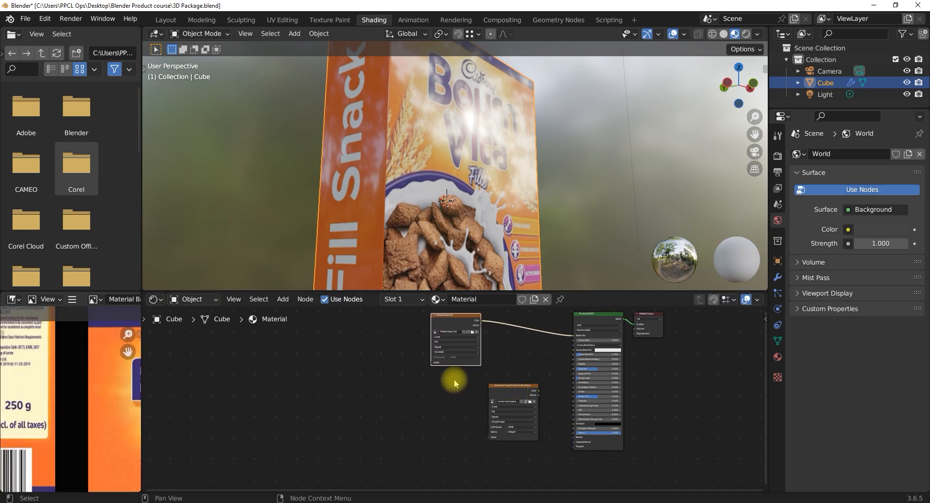
{"action": "left_click", "coordinate": [504, 390]}
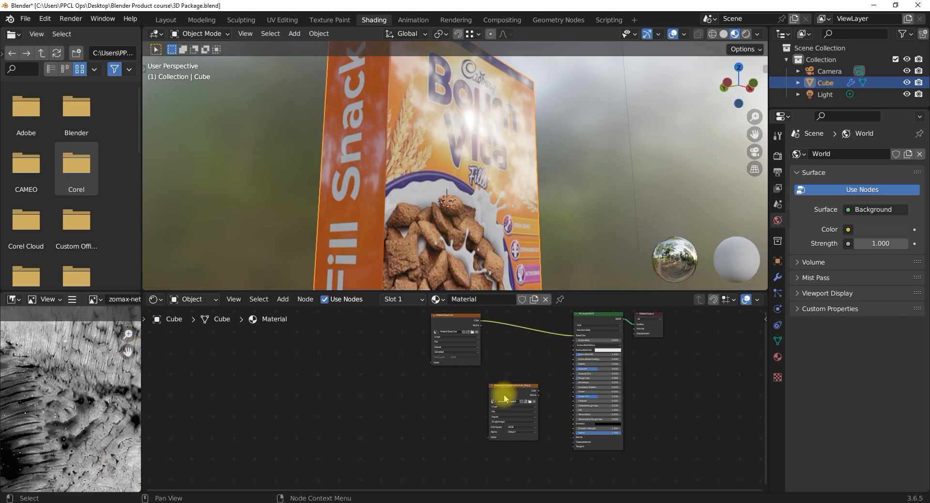
{"action": "scroll", "coordinate": [505, 393], "scroll_direction": "up", "scroll_amount": 2}
{"action": "left_click_drag", "start_coordinate": [513, 380], "coordinate": [448, 369]}
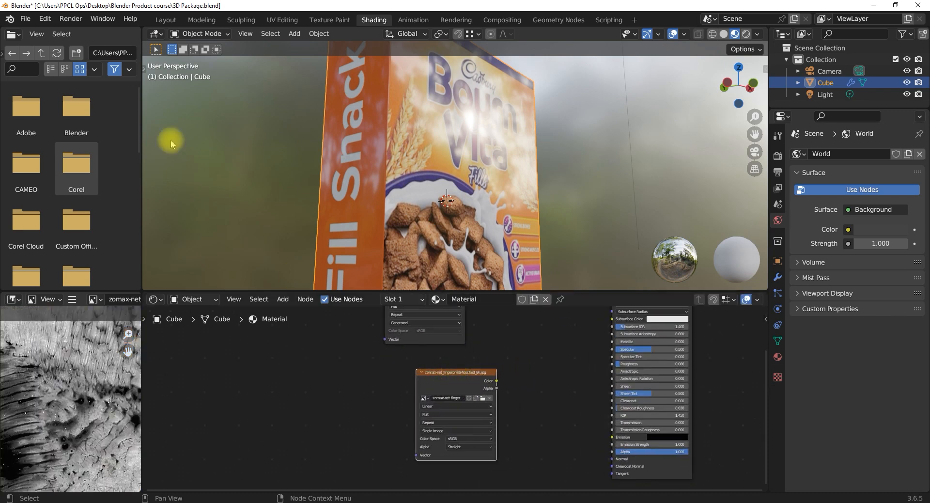
- Save the file and connect the fingerprint texture's Color output to the Principled BSDF's Roughness input
{"action": "left_click", "coordinate": [25, 18]}
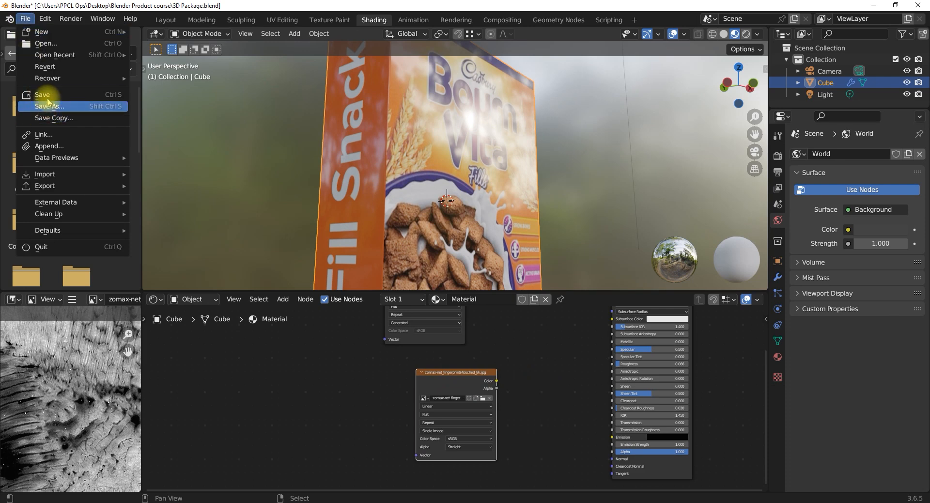
{"action": "left_click", "coordinate": [47, 93]}
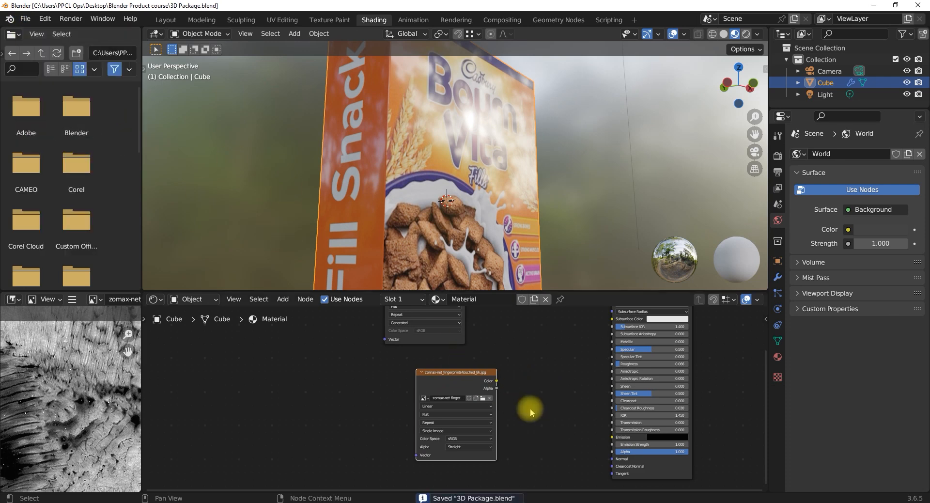
{"action": "scroll", "coordinate": [530, 408], "scroll_direction": "up", "scroll_amount": 2}
{"action": "middle_click_drag", "start_coordinate": [612, 376], "coordinate": [596, 409]}
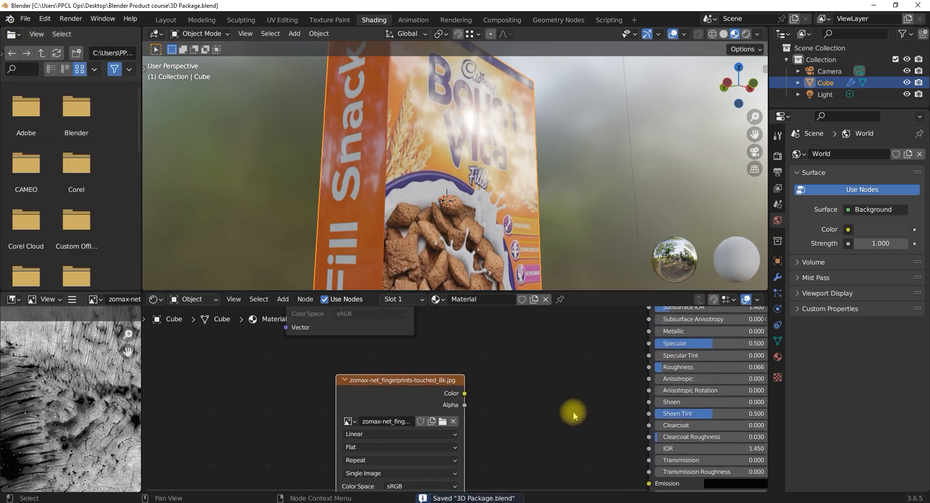
{"action": "left_click_drag", "start_coordinate": [465, 393], "coordinate": [649, 367]}
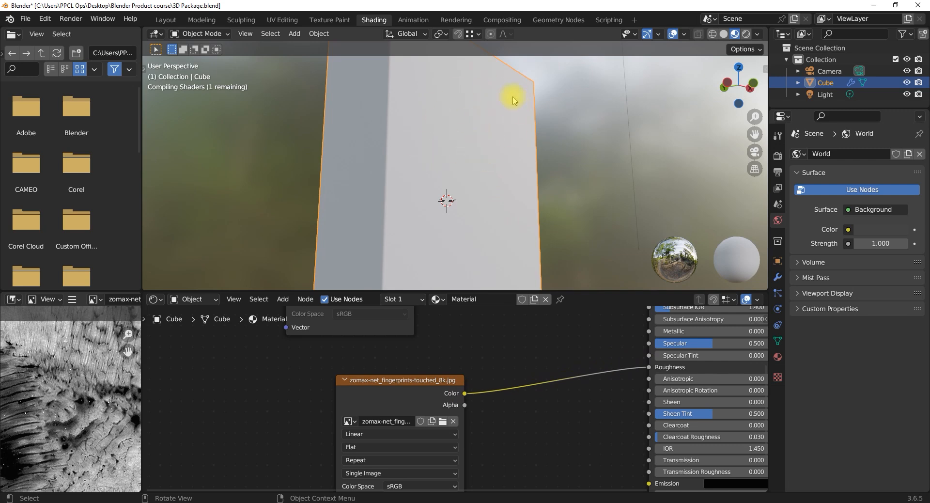
- Examine the fingerprint reflections on the box's front and side faces from several angles and distances
{"action": "mouse_move", "coordinate": [475, 158]}
{"action": "middle_mouse_down"}
{"action": "mouse_move", "coordinate": [469, 123]}
{"action": "mouse_move", "coordinate": [487, 145]}
{"action": "mouse_move", "coordinate": [478, 124]}
{"action": "mouse_move", "coordinate": [474, 141]}
{"action": "middle_mouse_up"}
{"action": "scroll", "coordinate": [484, 136], "scroll_direction": "up", "scroll_amount": 2}
{"action": "scroll", "coordinate": [485, 134], "scroll_direction": "up", "scroll_amount": 3}
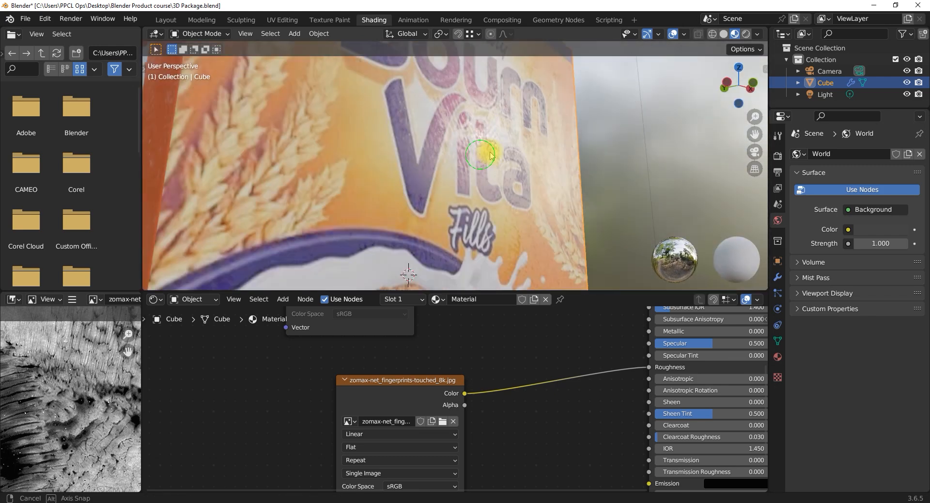
{"action": "scroll", "coordinate": [459, 162], "scroll_direction": "down", "scroll_amount": 3}
{"action": "middle_click_drag", "start_coordinate": [448, 168], "coordinate": [315, 199]}
{"action": "scroll", "coordinate": [416, 185], "scroll_direction": "down", "scroll_amount": 2}
{"action": "middle_click_drag", "start_coordinate": [414, 185], "coordinate": [600, 139]}
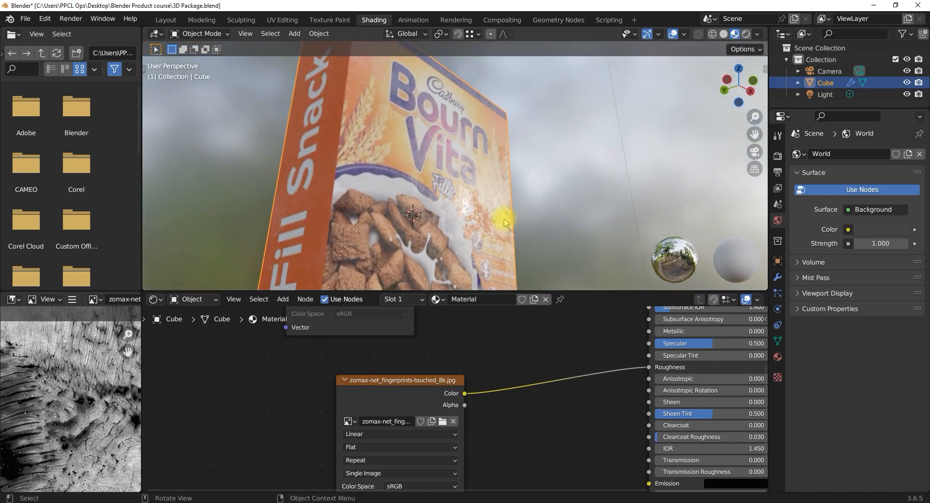
{"action": "scroll", "coordinate": [442, 208], "scroll_direction": "up", "scroll_amount": 4}
{"action": "scroll", "coordinate": [465, 207], "scroll_direction": "down", "scroll_amount": 4}
{"action": "middle_click_drag", "start_coordinate": [465, 206], "coordinate": [450, 188]}
{"action": "scroll", "coordinate": [448, 211], "scroll_direction": "up", "scroll_amount": 4}
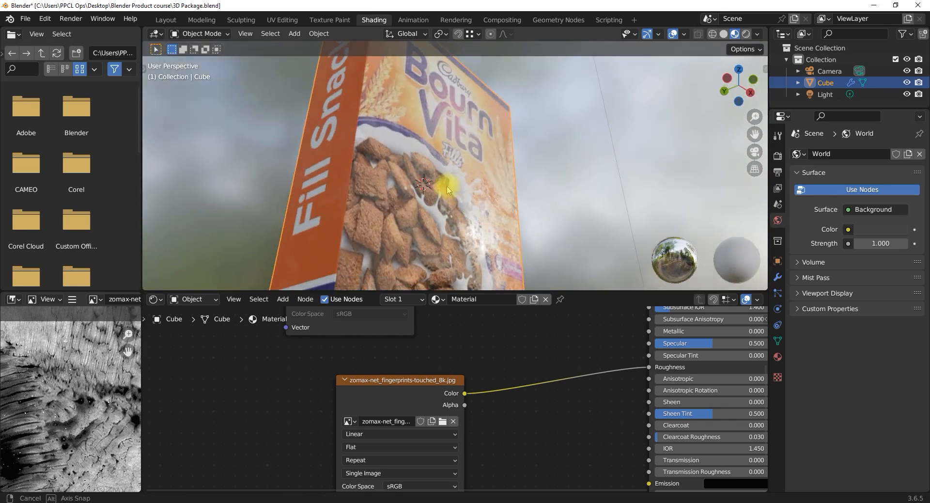
{"action": "scroll", "coordinate": [480, 150], "scroll_direction": "down", "scroll_amount": 5}
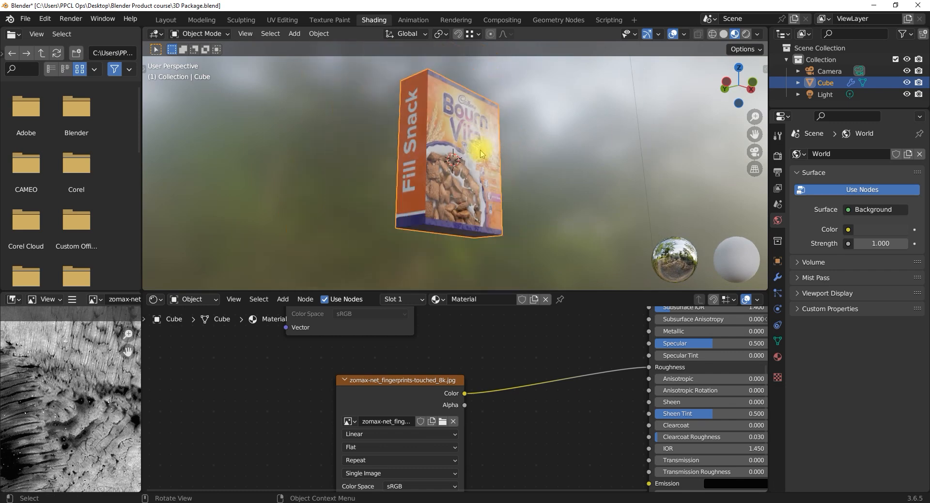
- Make room beside the fingerprint texture node and insert a Color Ramp node into its link to the Principled BSDF's Roughness
{"action": "left_click_drag", "start_coordinate": [412, 381], "coordinate": [332, 383]}
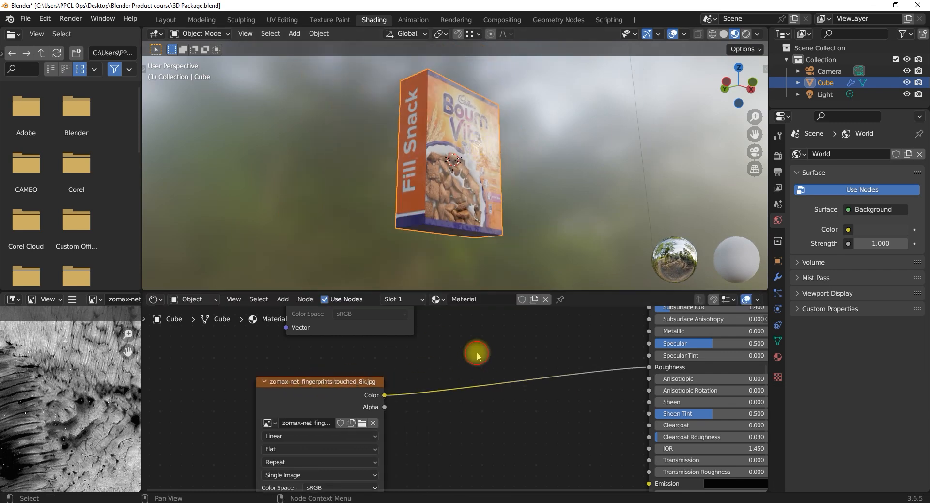
{"action": "key", "text": "shift+a"}
{"action": "left_click", "coordinate": [453, 362]}
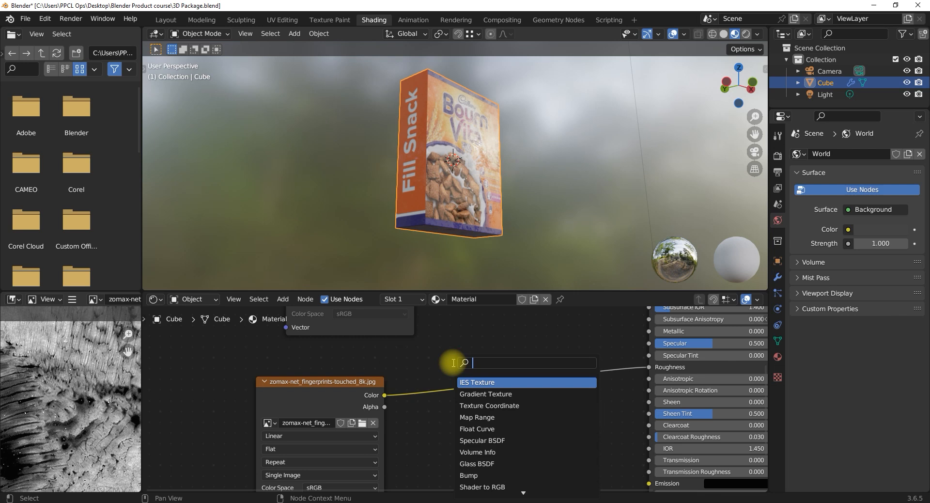
{"action": "type", "text": "ramp"}
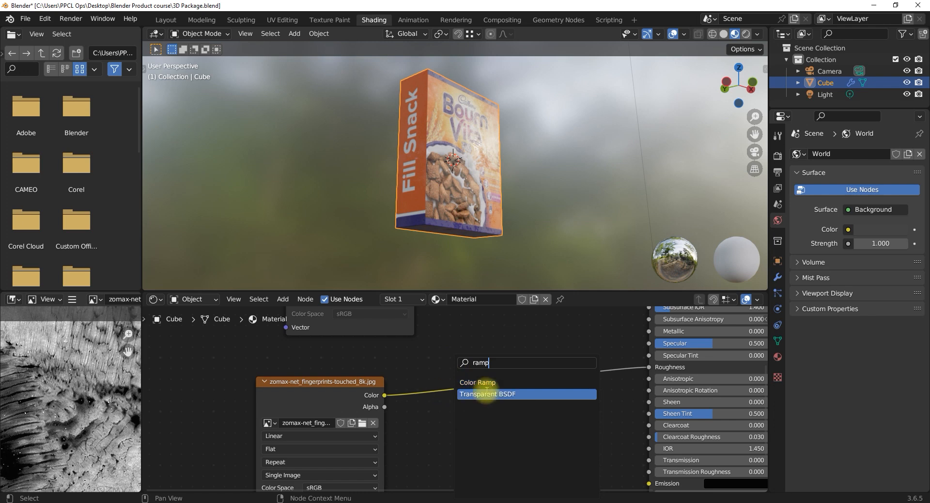
{"action": "left_click", "coordinate": [479, 384]}
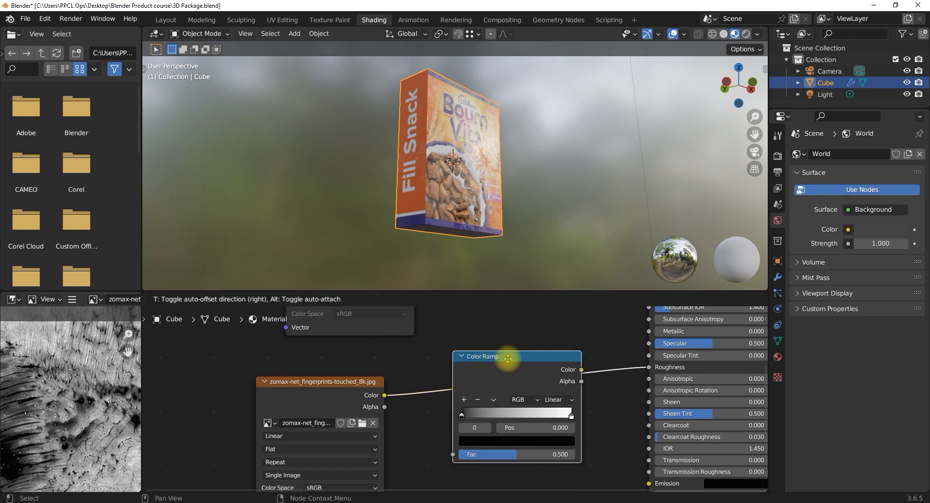
{"action": "left_click", "coordinate": [477, 374]}
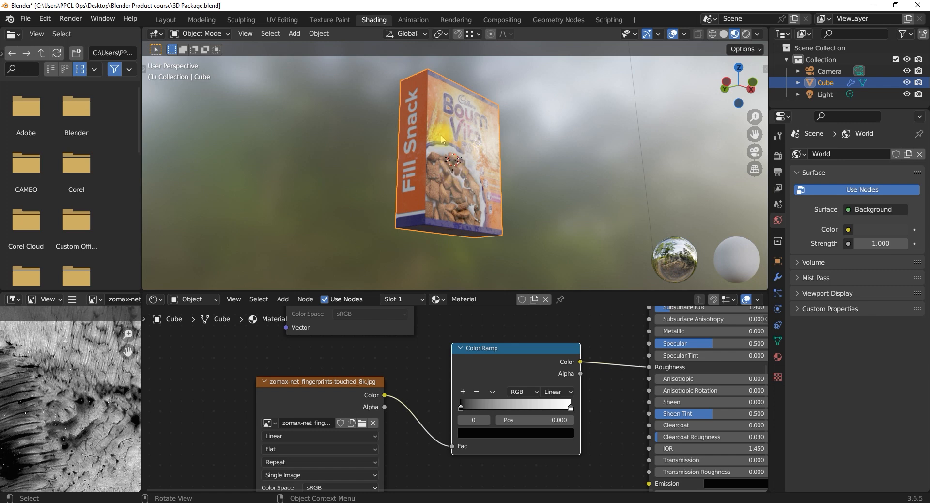
- Darken the Color Ramp's white stop to a value of about 0.75 and check the front face's sheen up close
{"action": "scroll", "coordinate": [487, 154], "scroll_direction": "up", "scroll_amount": 5}
{"action": "scroll", "coordinate": [486, 154], "scroll_direction": "down", "scroll_amount": 3}
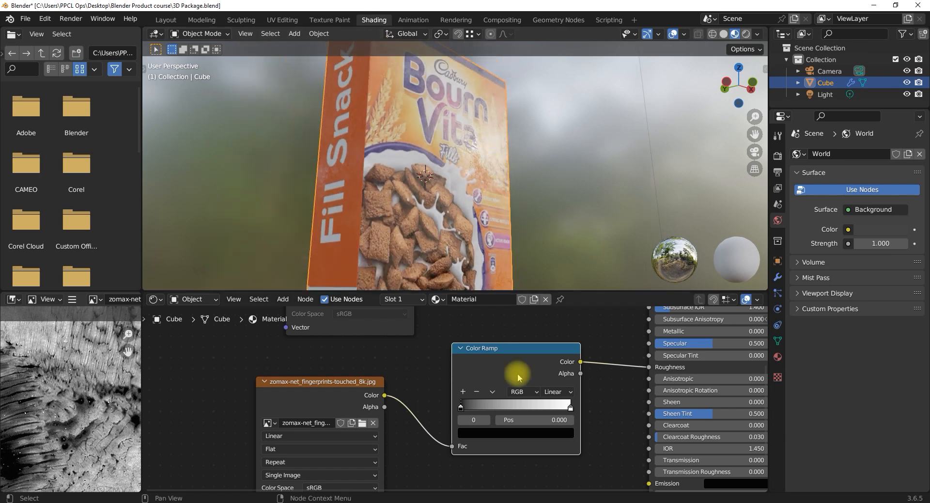
{"action": "left_click", "coordinate": [570, 407]}
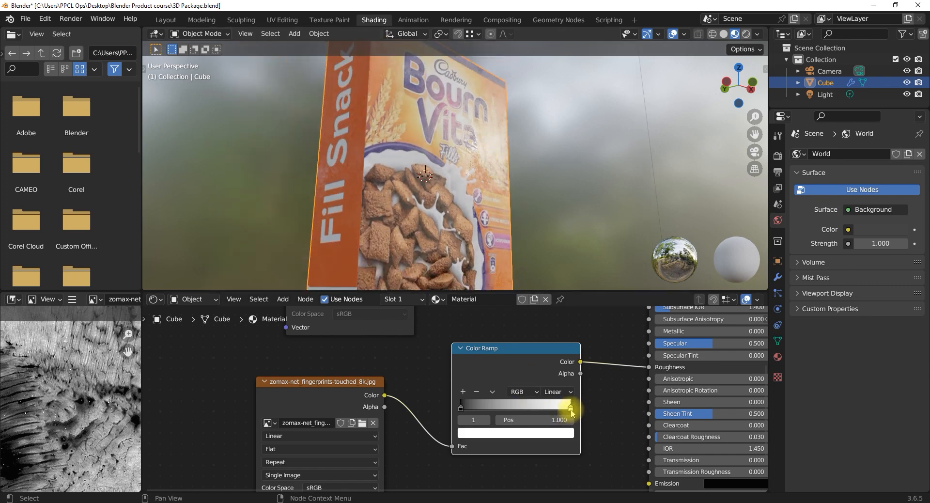
{"action": "left_click", "coordinate": [536, 432]}
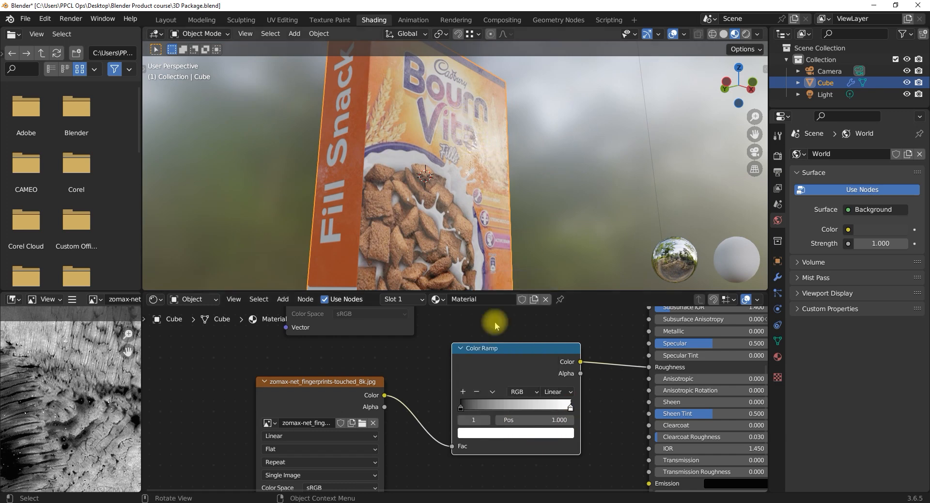
{"action": "left_click", "coordinate": [535, 432]}
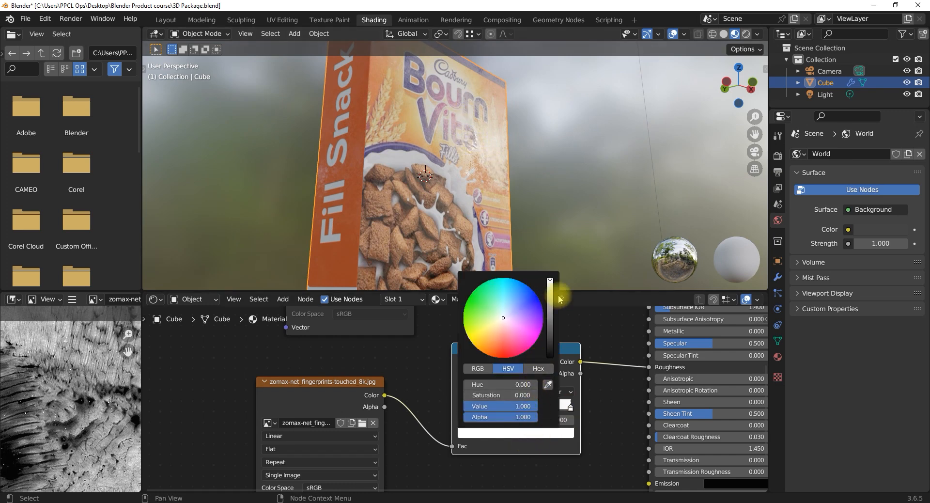
{"action": "mouse_move", "coordinate": [551, 282]}
{"action": "left_mouse_down"}
{"action": "mouse_move", "coordinate": [550, 307]}
{"action": "mouse_move", "coordinate": [550, 291]}
{"action": "left_mouse_up"}
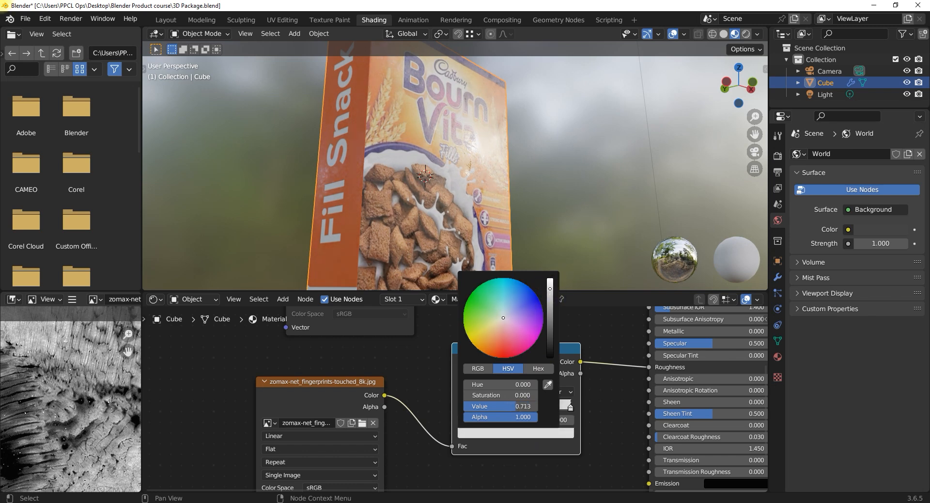
{"action": "middle_click_drag", "start_coordinate": [443, 182], "coordinate": [462, 154]}
{"action": "scroll", "coordinate": [463, 154], "scroll_direction": "up", "scroll_amount": 5}
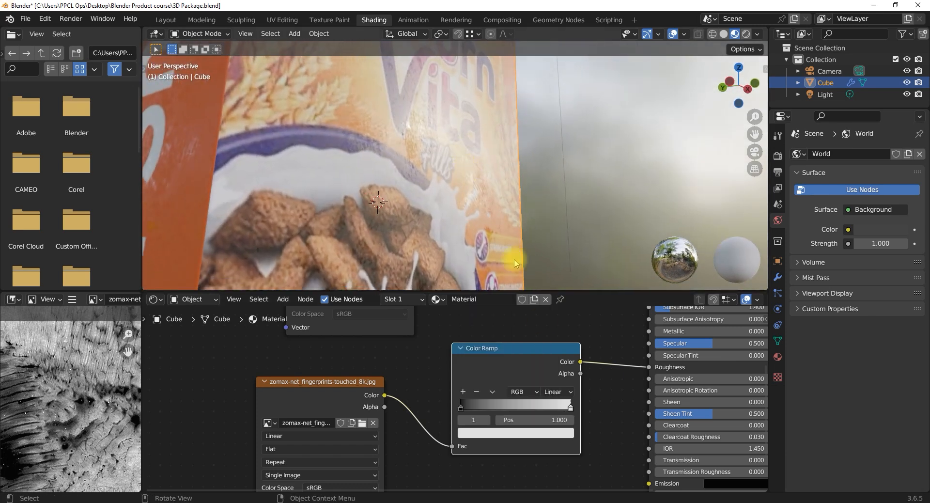
- Darken the Color Ramp's light stop further to a value of 0.447 and check the box's reflections
{"action": "left_click", "coordinate": [563, 432]}
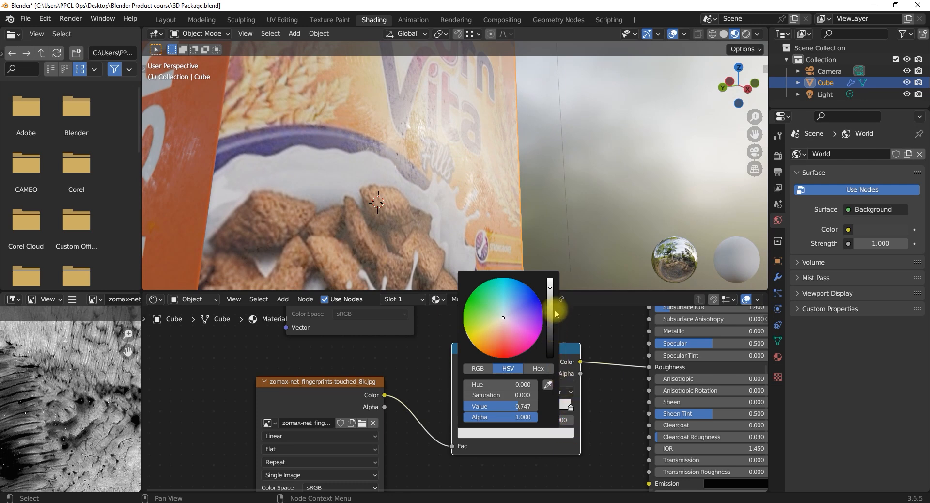
{"action": "mouse_move", "coordinate": [550, 285]}
{"action": "left_mouse_down"}
{"action": "mouse_move", "coordinate": [550, 323]}
{"action": "mouse_move", "coordinate": [550, 300]}
{"action": "left_mouse_up"}
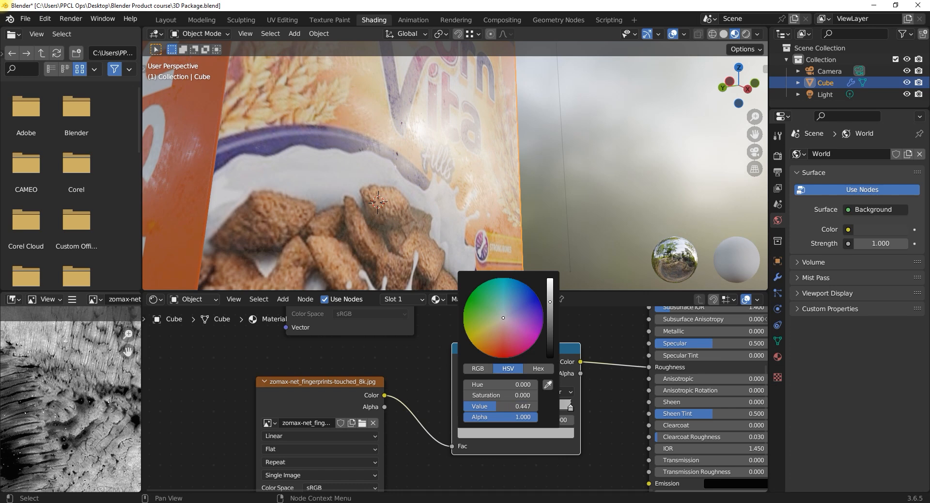
{"action": "mouse_move", "coordinate": [401, 123]}
{"action": "middle_mouse_down"}
{"action": "mouse_move", "coordinate": [422, 129]}
{"action": "mouse_move", "coordinate": [411, 127]}
{"action": "middle_mouse_up"}
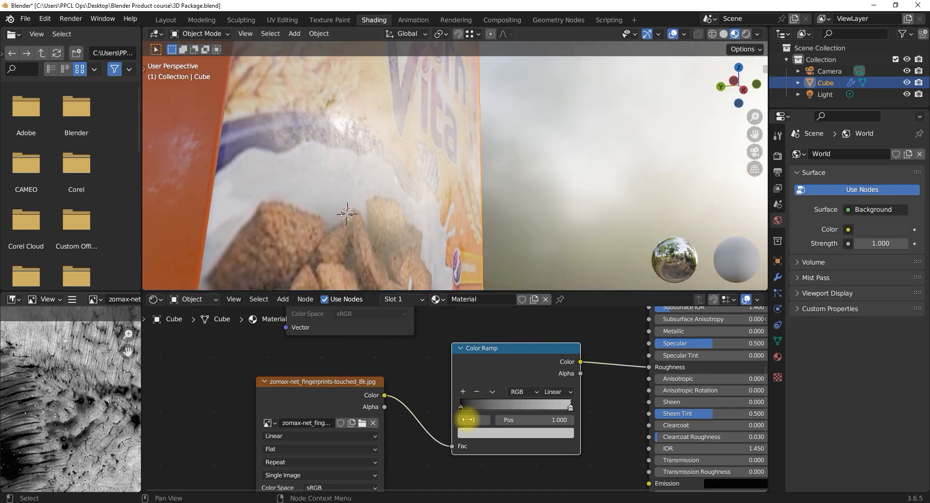
- Lighten the Color Ramp's black stop to a dark grey with a value of 0.071
{"action": "left_click", "coordinate": [460, 408]}
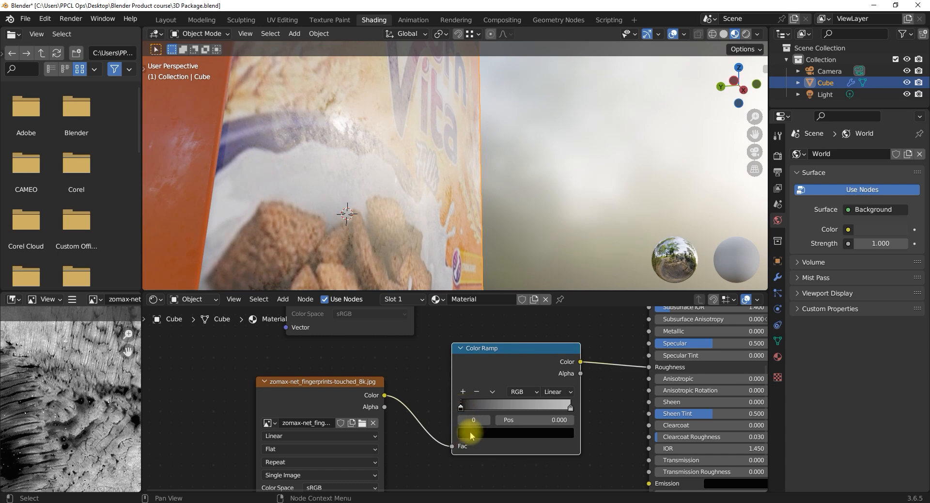
{"action": "left_click", "coordinate": [466, 431]}
{"action": "left_click_drag", "start_coordinate": [549, 357], "coordinate": [549, 333]}
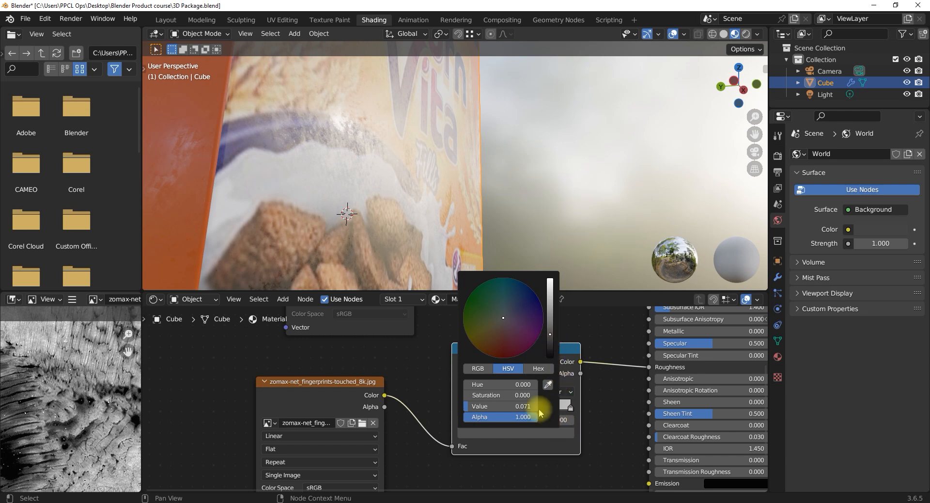
- Brighten the Color Ramp's light stop to a value of about 0.69, check the reflections, and darken it slightly
{"action": "left_click", "coordinate": [569, 407]}
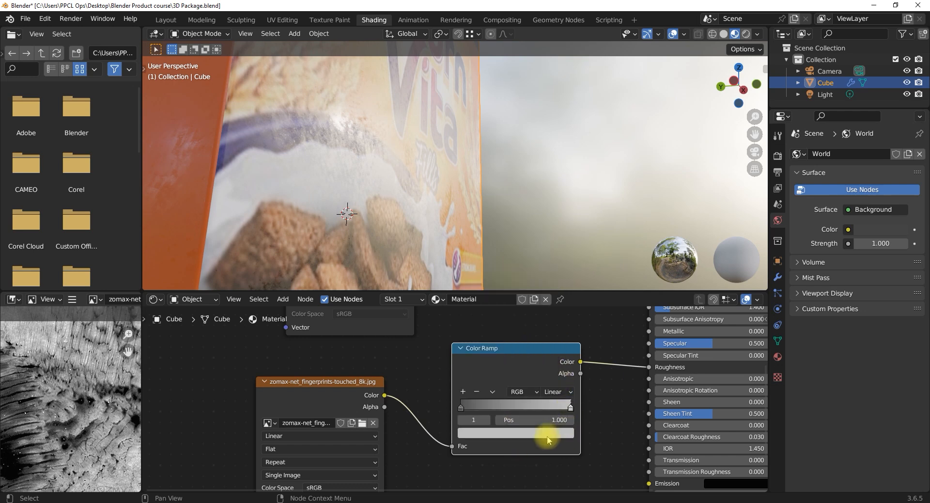
{"action": "left_click", "coordinate": [550, 432]}
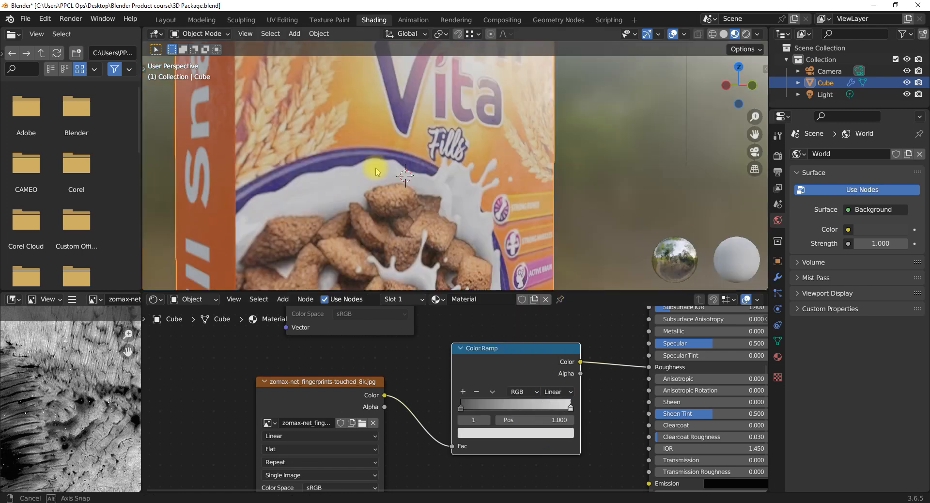
{"action": "middle_click_drag", "start_coordinate": [376, 168], "coordinate": [379, 150]}
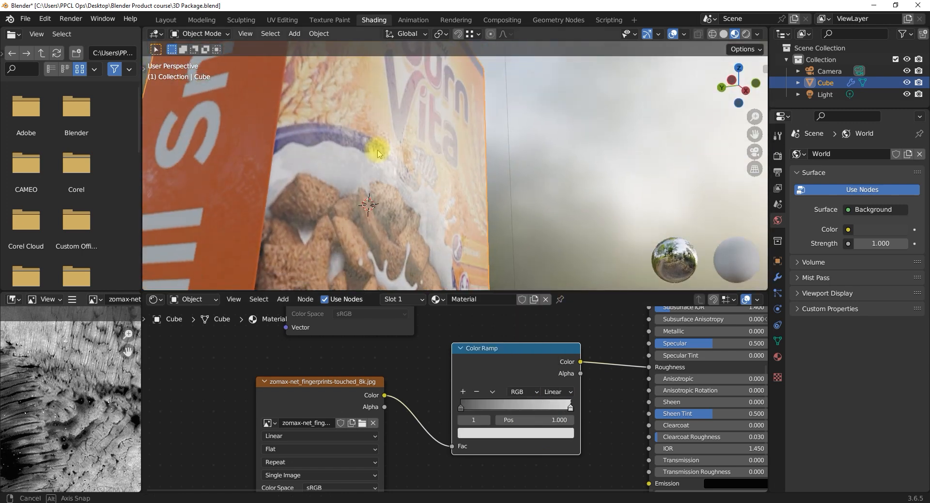
{"action": "left_click", "coordinate": [562, 433]}
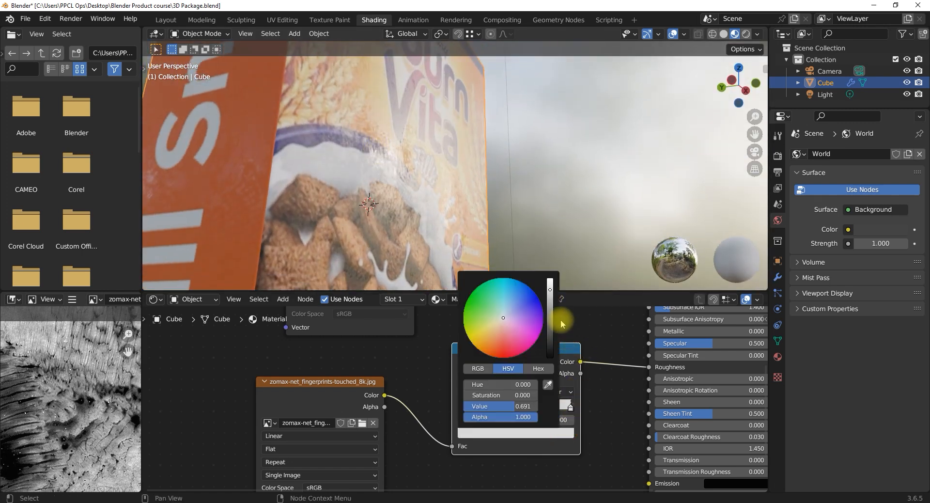
{"action": "left_click_drag", "start_coordinate": [550, 288], "coordinate": [550, 297]}
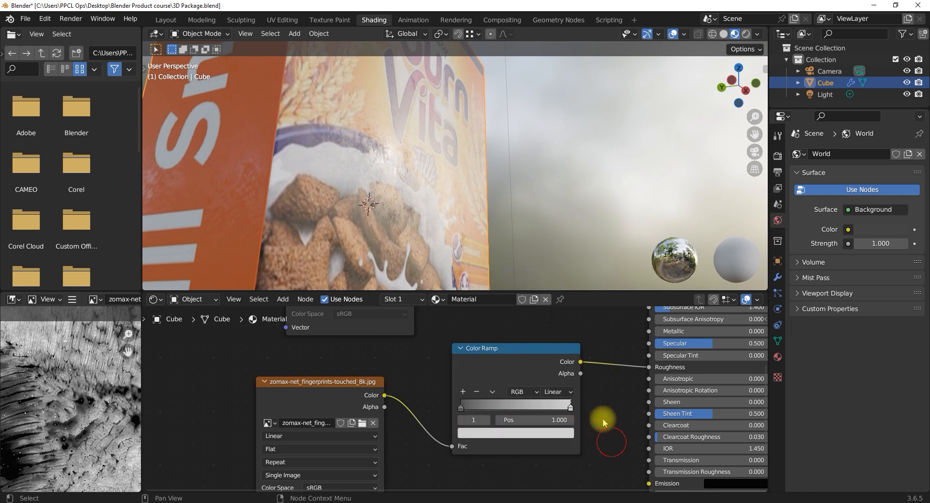
- Examine the adjusted gloss on the box's front, side and bottom from different angles
{"action": "middle_click_drag", "start_coordinate": [410, 183], "coordinate": [448, 203]}
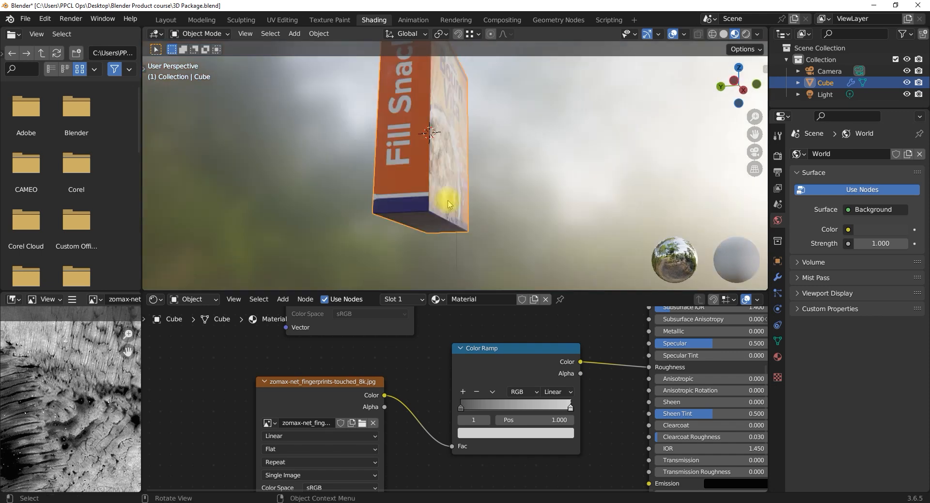
{"action": "middle_click_drag", "start_coordinate": [448, 204], "coordinate": [565, 164]}
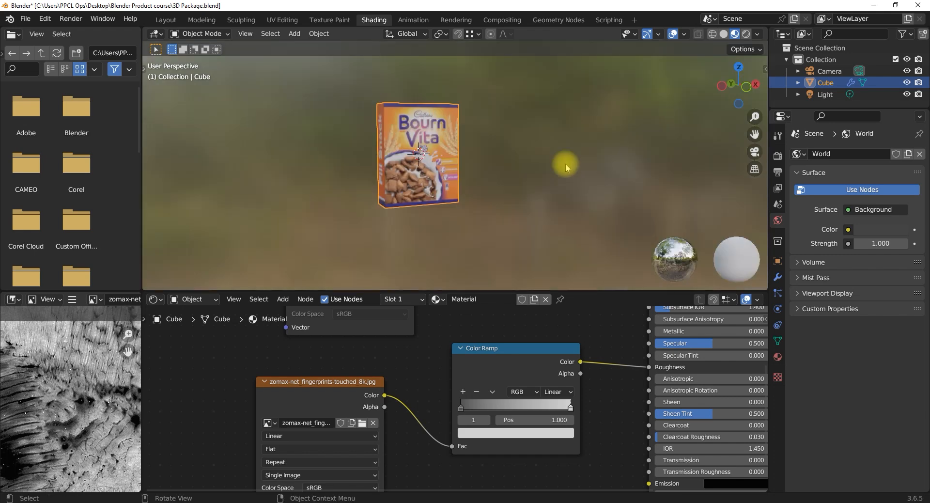
{"action": "scroll", "coordinate": [565, 164], "scroll_direction": "up", "scroll_amount": 5}
{"action": "middle_click_drag", "start_coordinate": [442, 150], "coordinate": [413, 180]}
{"action": "scroll", "coordinate": [414, 181], "scroll_direction": "down", "scroll_amount": 2}
{"action": "scroll", "coordinate": [485, 196], "scroll_direction": "down", "scroll_amount": 1}
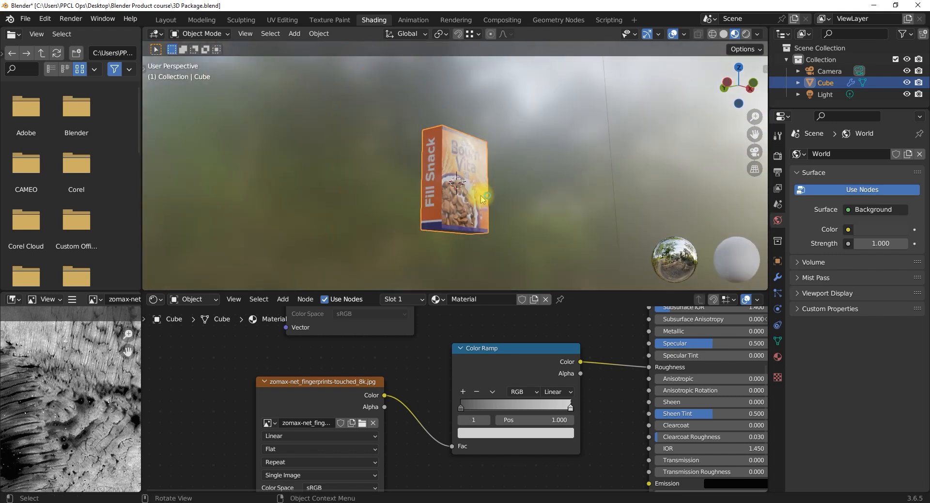
- Switch to the Layout workspace and inspect the textured box's surfaces and edges from several sides
{"action": "left_click", "coordinate": [167, 20]}
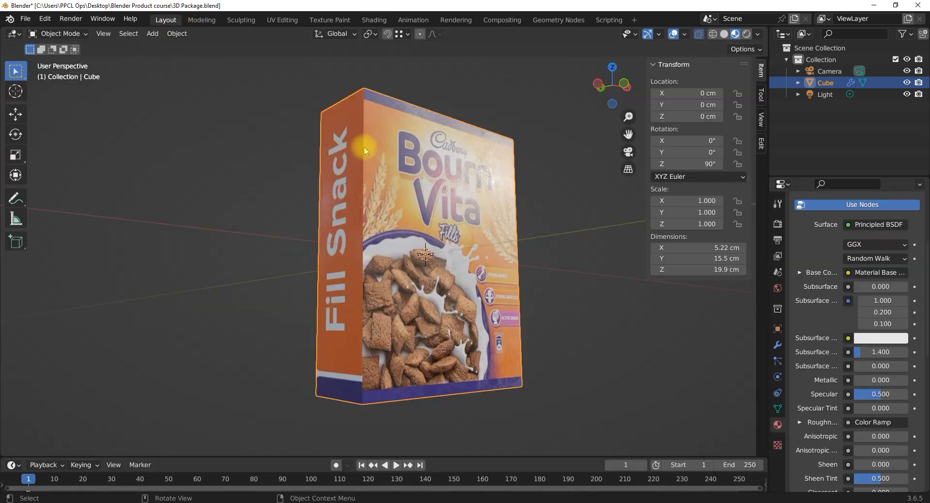
{"action": "middle_click_drag", "start_coordinate": [434, 224], "coordinate": [445, 206]}
{"action": "scroll", "coordinate": [436, 211], "scroll_direction": "up", "scroll_amount": 5}
{"action": "scroll", "coordinate": [416, 216], "scroll_direction": "down", "scroll_amount": 3}
{"action": "middle_click_drag", "start_coordinate": [409, 246], "coordinate": [367, 228]}
{"action": "scroll", "coordinate": [368, 224], "scroll_direction": "down", "scroll_amount": 6}
{"action": "middle_click_drag", "start_coordinate": [426, 218], "coordinate": [402, 224]}
{"action": "scroll", "coordinate": [449, 206], "scroll_direction": "up", "scroll_amount": 6}
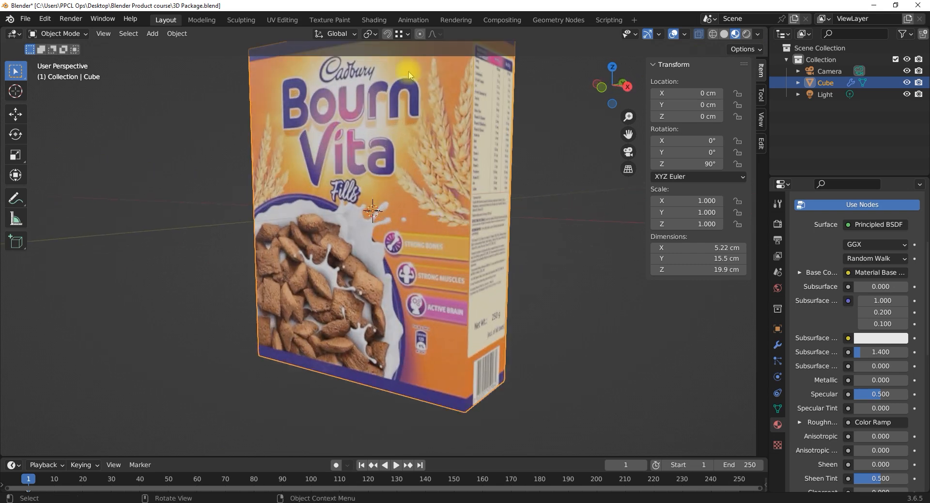
{"action": "scroll", "coordinate": [364, 282], "scroll_direction": "down", "scroll_amount": 3}
{"action": "middle_click_drag", "start_coordinate": [364, 283], "coordinate": [442, 195]}
{"action": "middle_click_drag", "start_coordinate": [324, 286], "coordinate": [383, 203]}
{"action": "middle_click_drag", "start_coordinate": [384, 212], "coordinate": [390, 187]}
{"action": "scroll", "coordinate": [351, 224], "scroll_direction": "down", "scroll_amount": 4}
{"action": "middle_click_drag", "start_coordinate": [350, 224], "coordinate": [356, 241]}
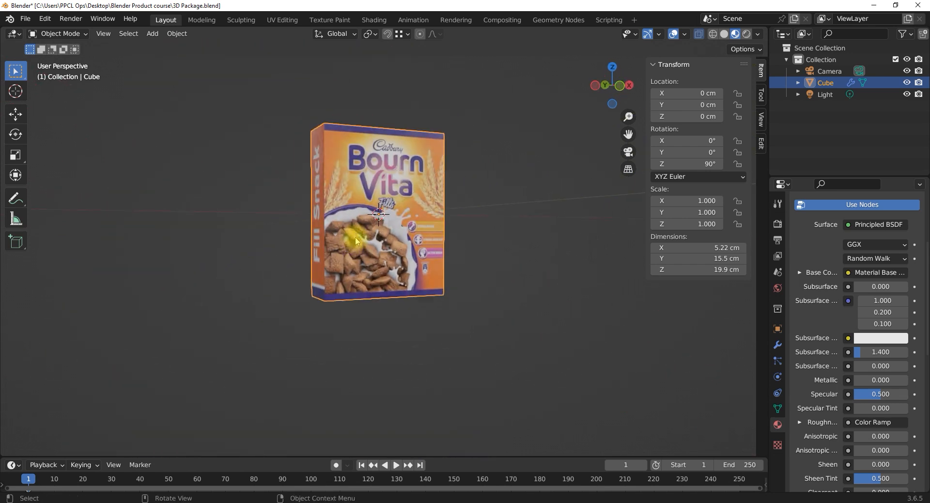